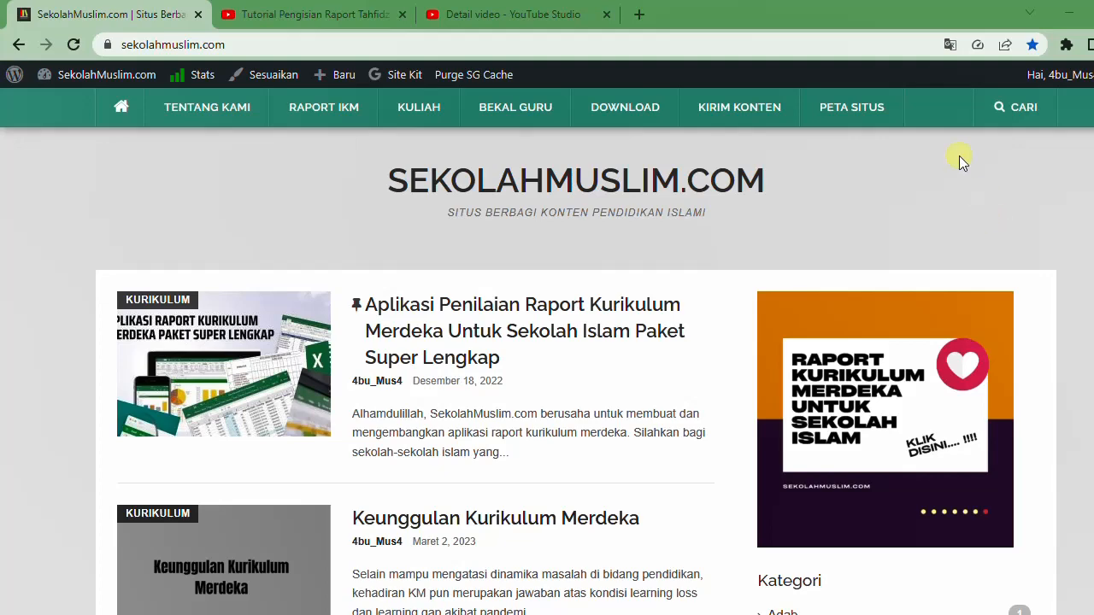
View the Tutorial Pengisian Raport Tahfidz playlist on YouTube and switch to the RAPORT TAHFIDZ kls 1 Semester 1 workbook in Excel
left_click(315, 9)
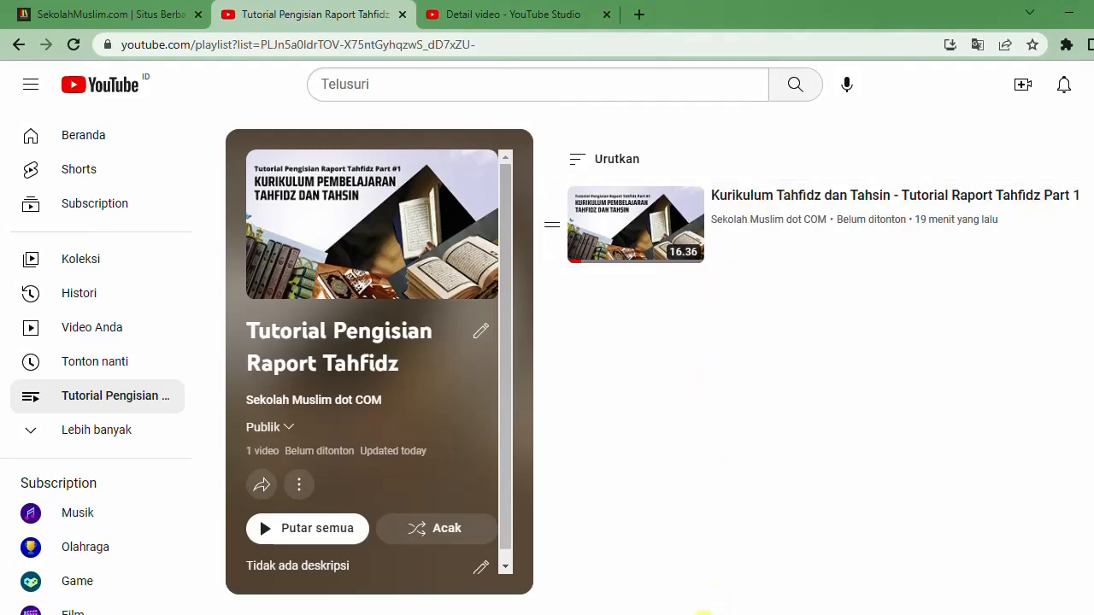
key("alt+Tab")
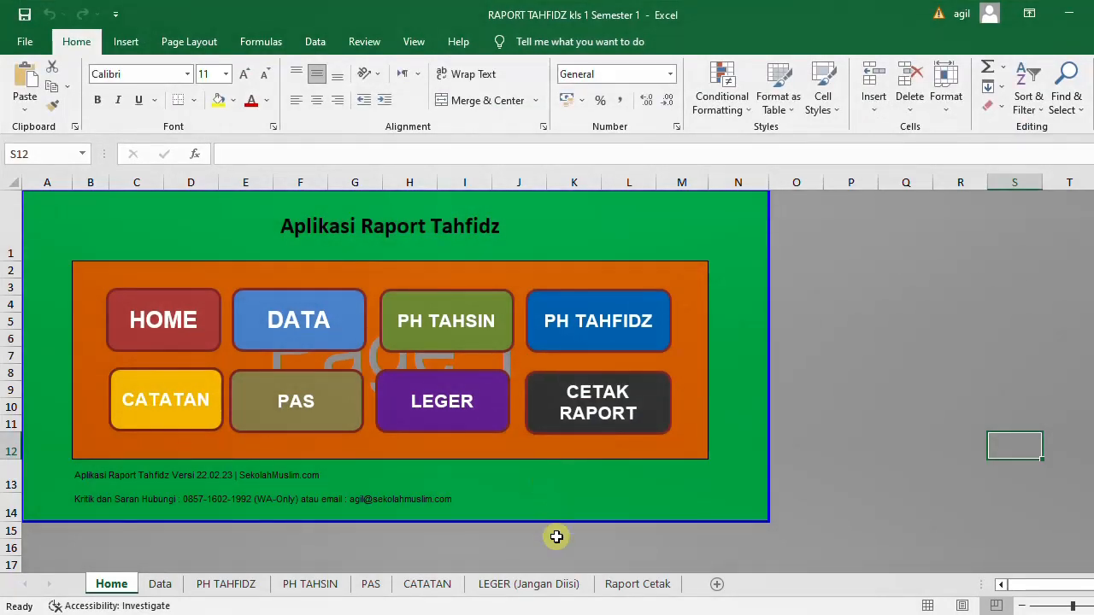
key("alt+Tab")
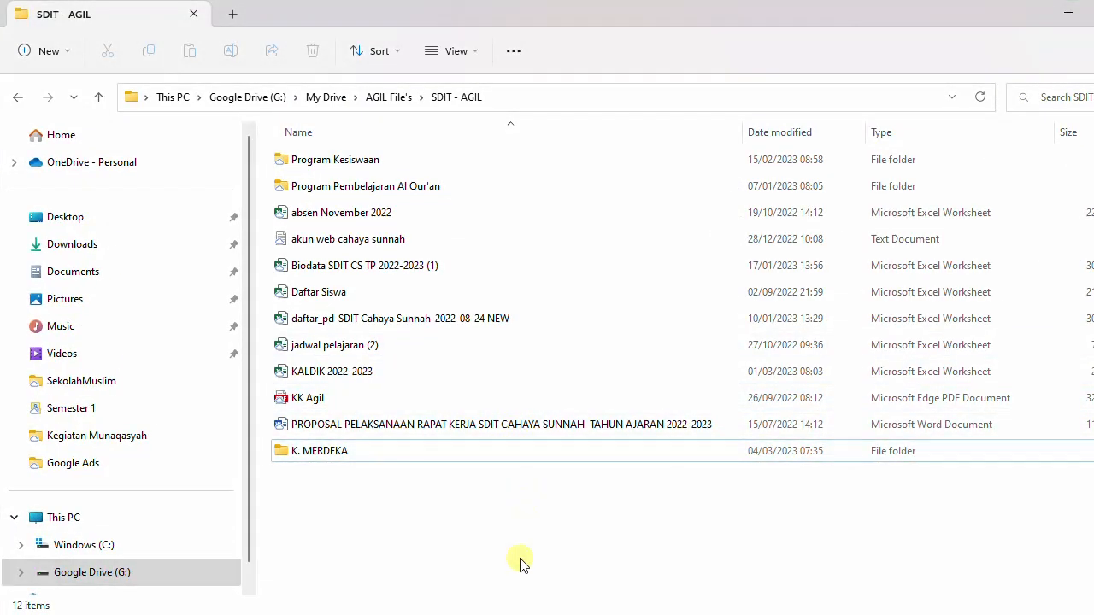
left_click(527, 614)
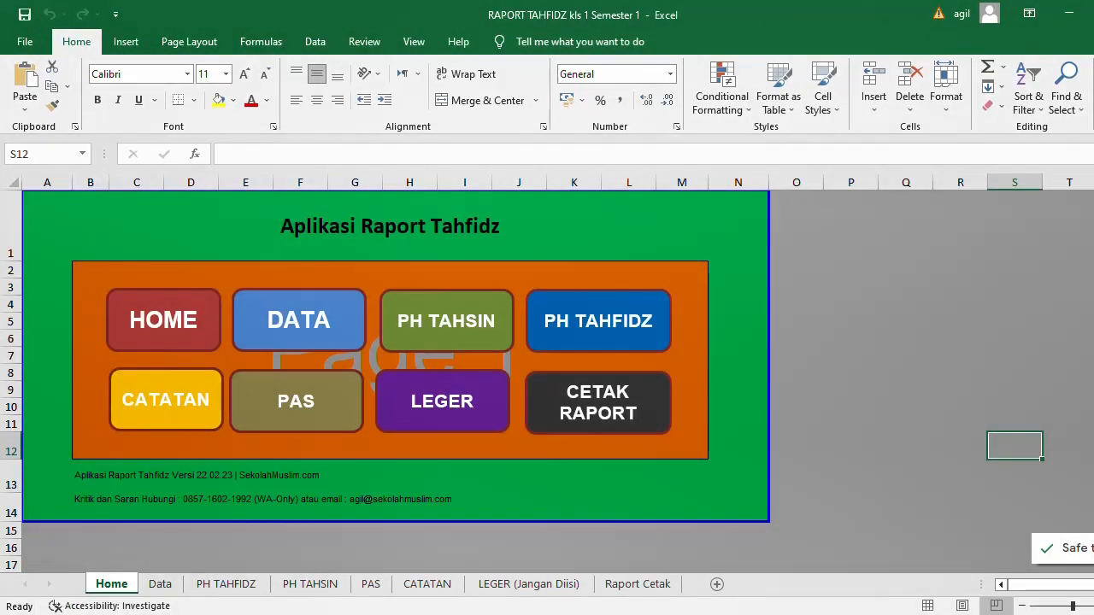
Switch to the 4 - Target Harian Tahfidz 2022-2023 workbook and dismiss the recording toolbar with its reminder message
left_click(906, 614)
left_click(877, 554)
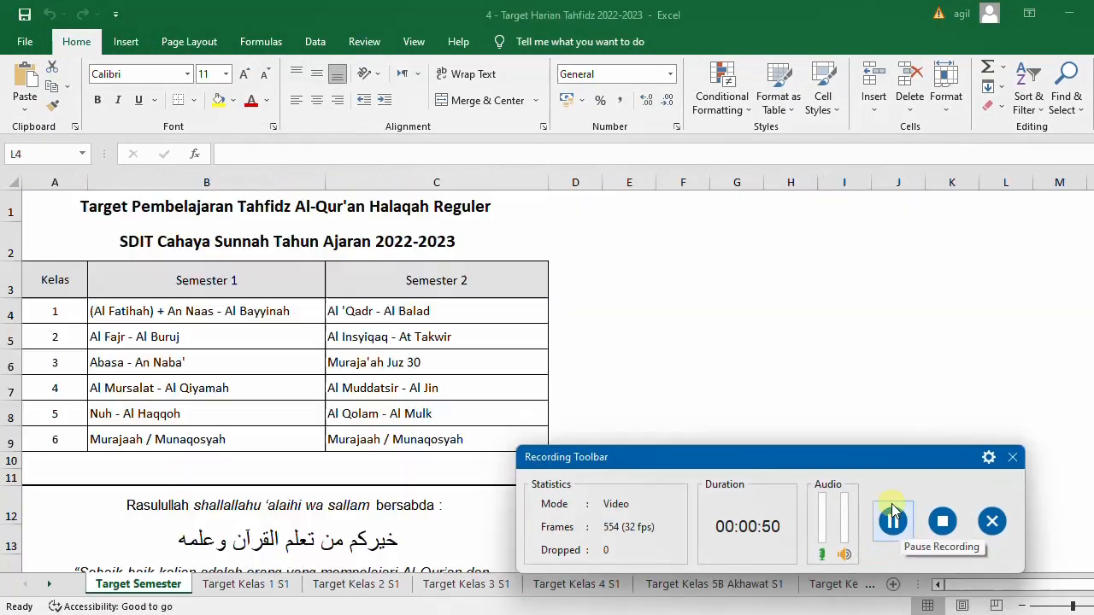
left_click(1002, 457)
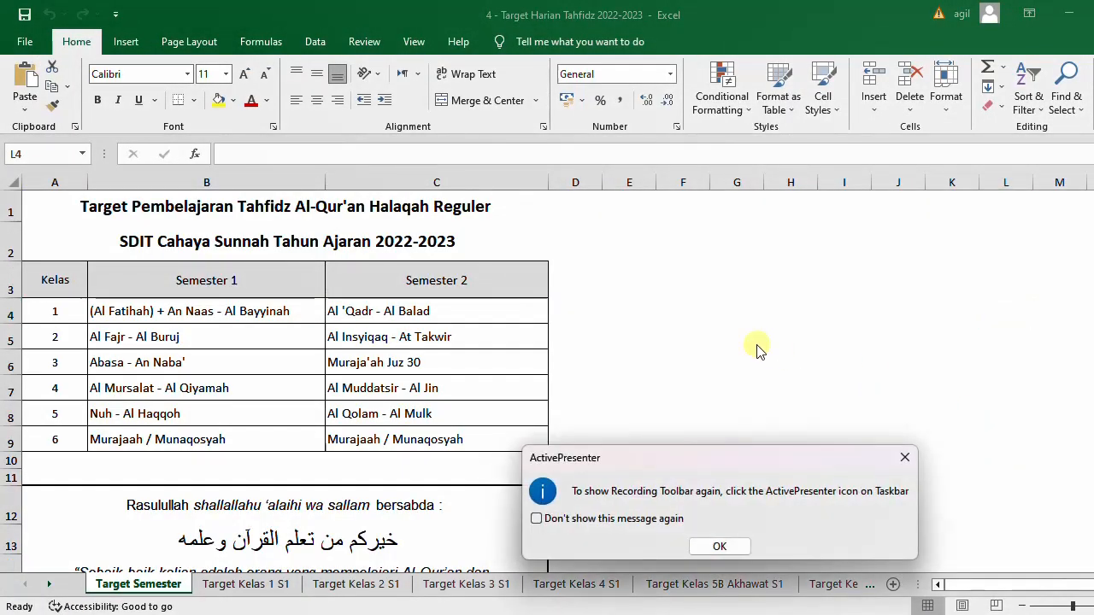
left_click(719, 548)
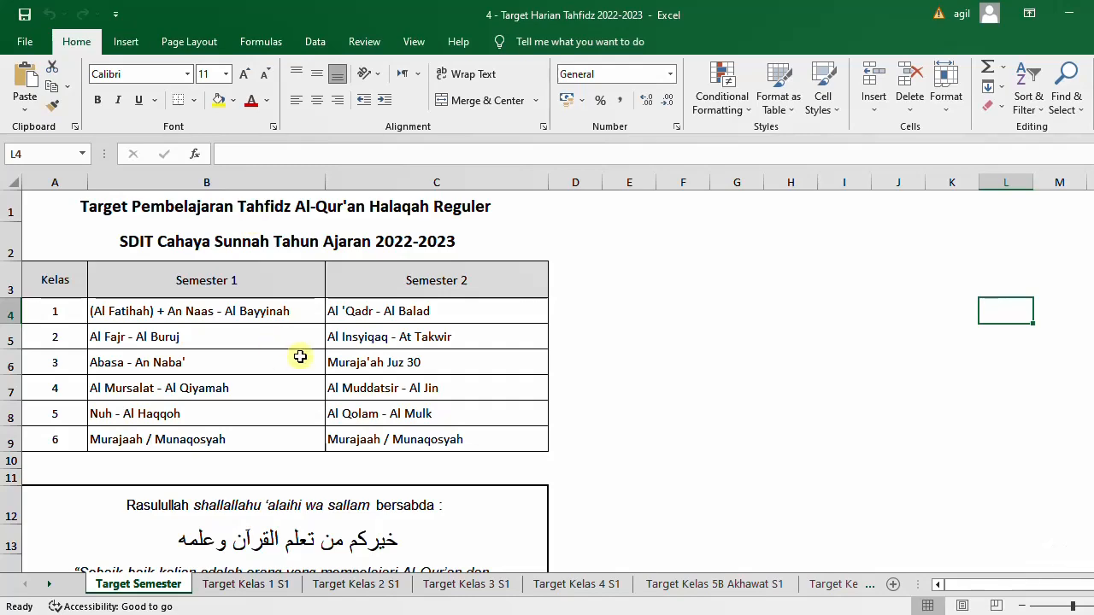
Examine the Target Semester sheet, highlighting the Kelas 1 and Kelas 2 rows and the Semester 1 and Semester 2 target columns
left_click(244, 584)
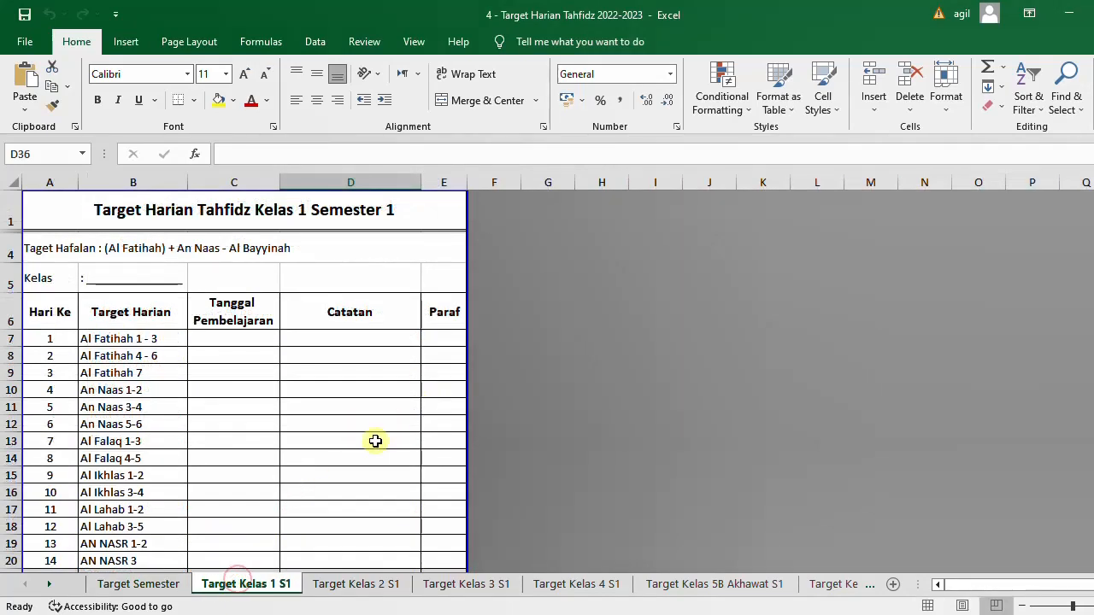
left_click(155, 588)
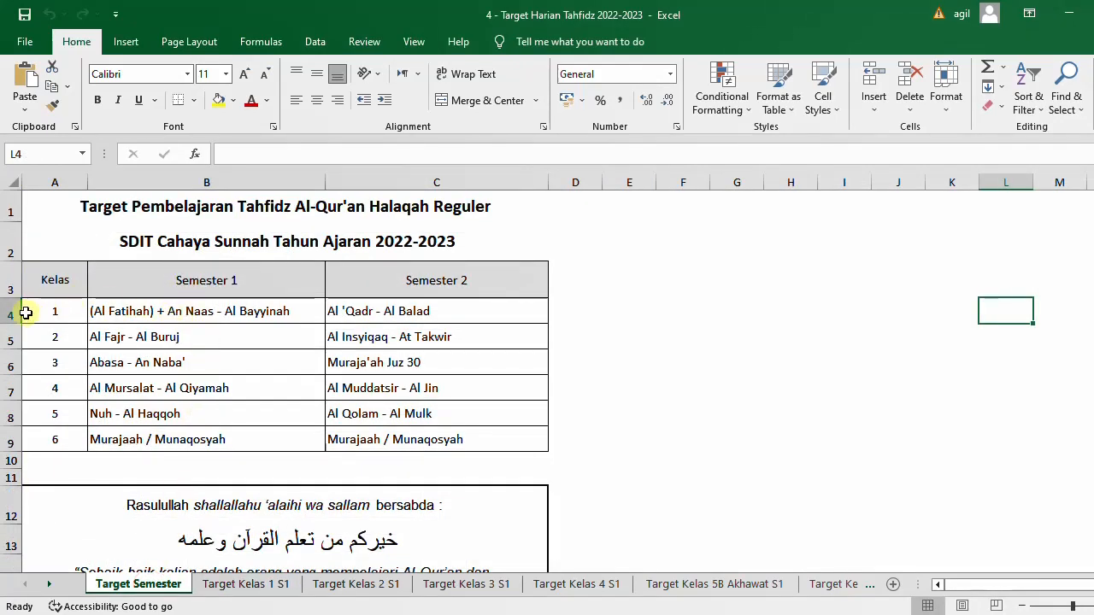
left_click(59, 311)
left_click_drag(60, 311, 415, 312)
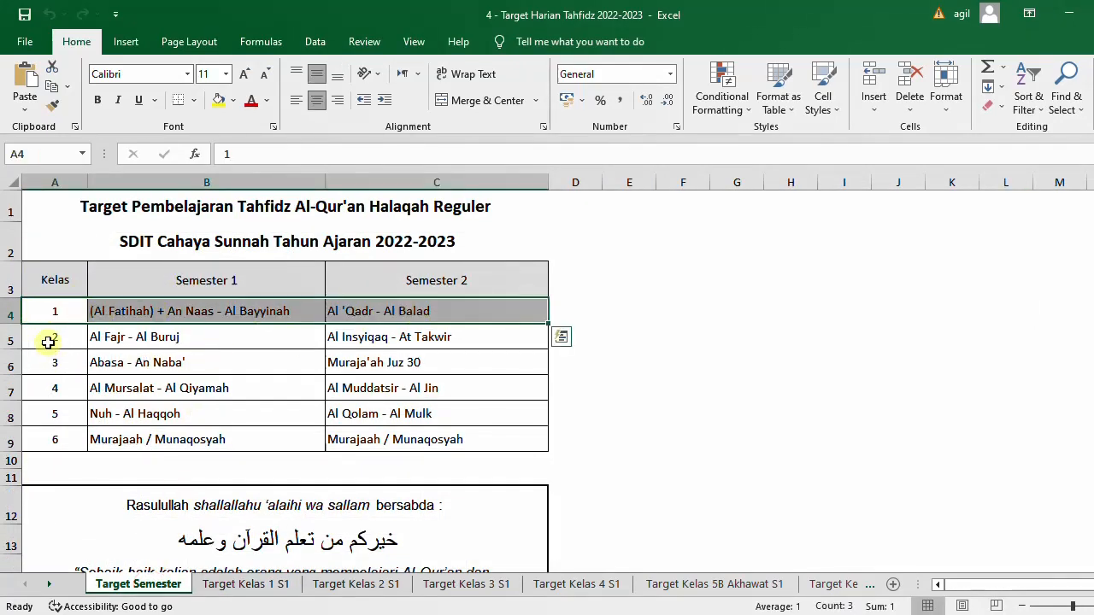
left_click_drag(48, 340, 418, 329)
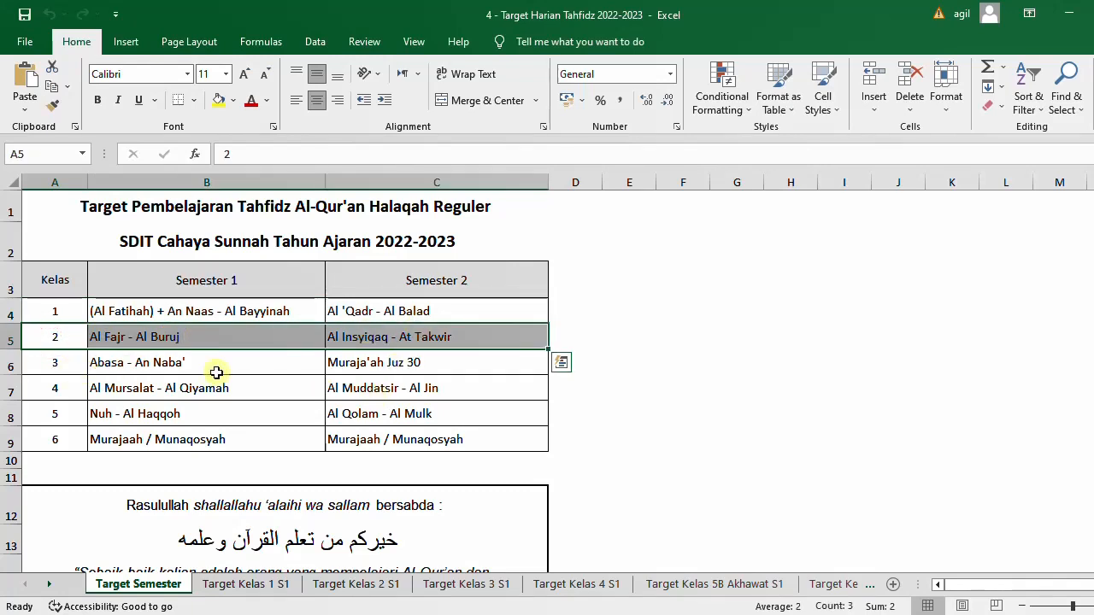
left_click(237, 392)
left_click_drag(237, 276, 240, 439)
left_click_drag(422, 278, 428, 443)
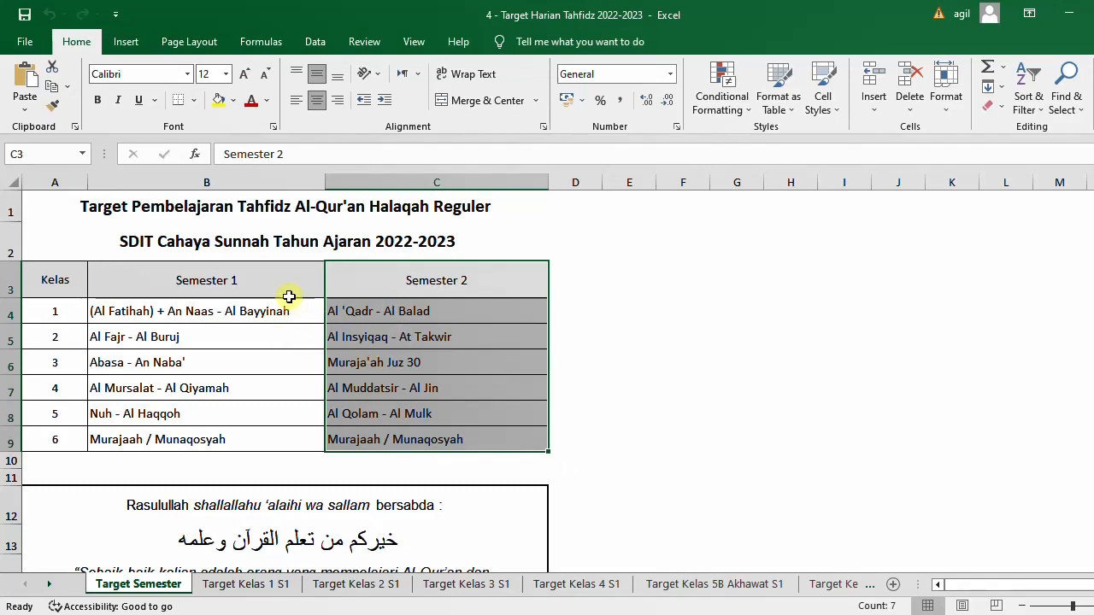
Compare the Kelas 1 semester target with the daily targets on Target Kelas 1 S1, from Al Fatihah 1 - 3 to AL BAYYINAH 8
left_click(252, 585)
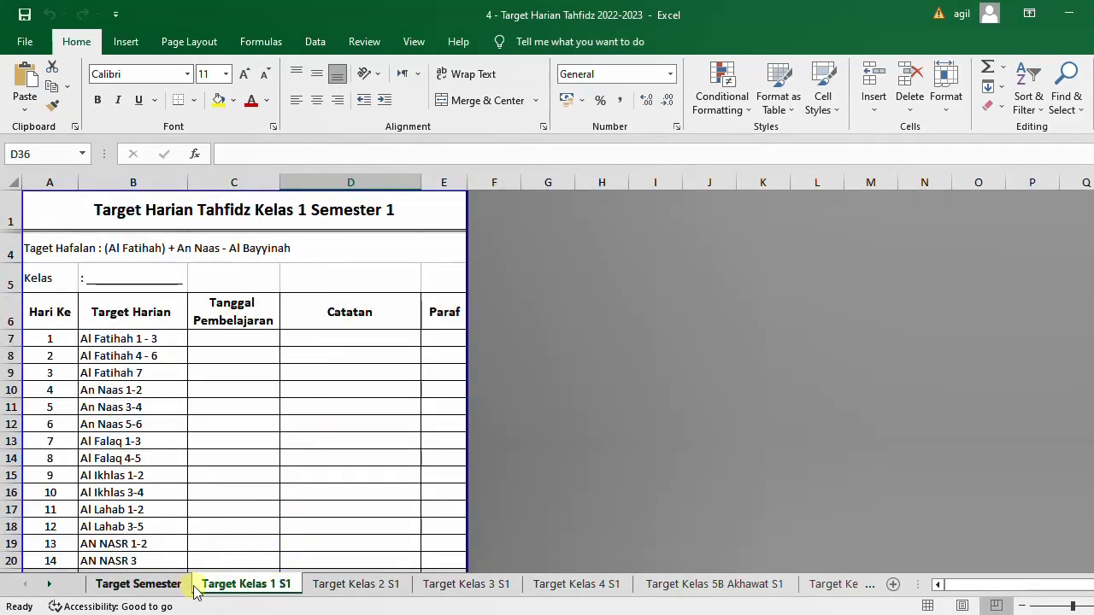
left_click(146, 585)
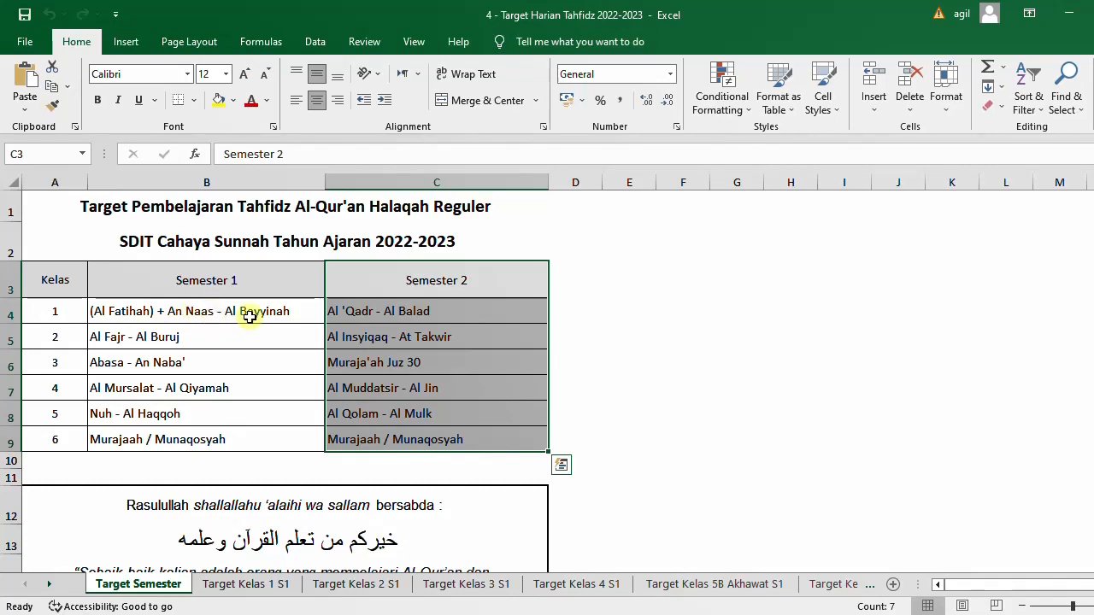
left_click(254, 587)
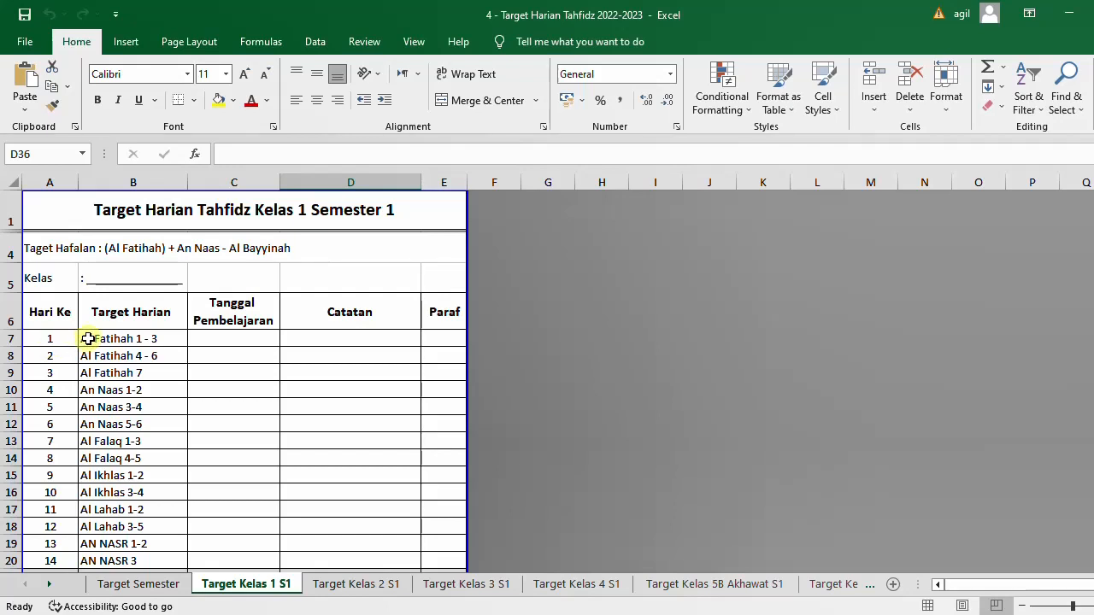
left_click(118, 338)
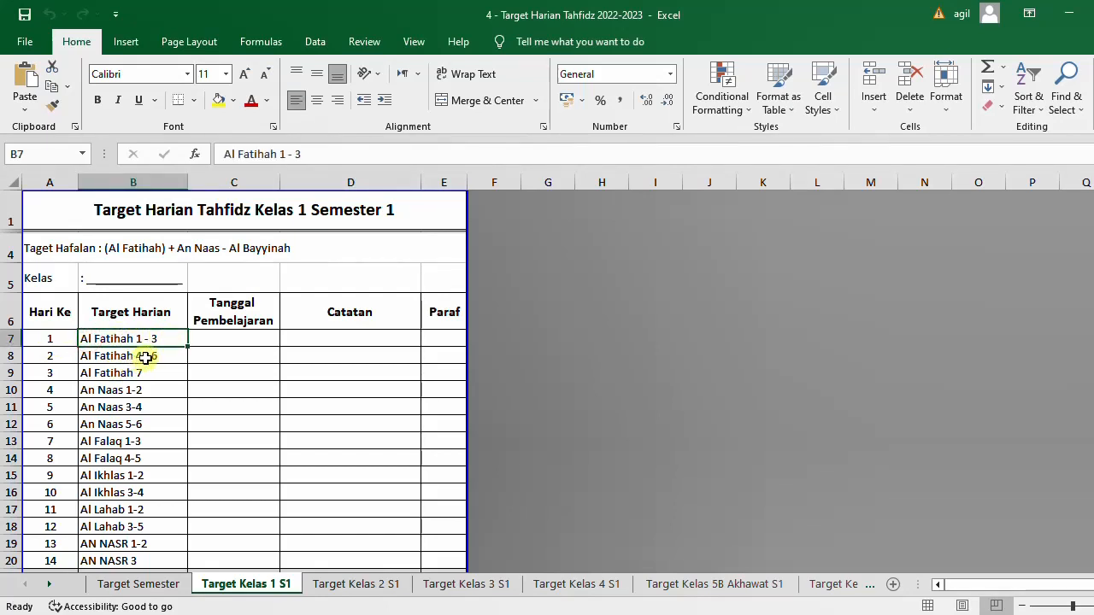
scroll(154, 398, "down", 12)
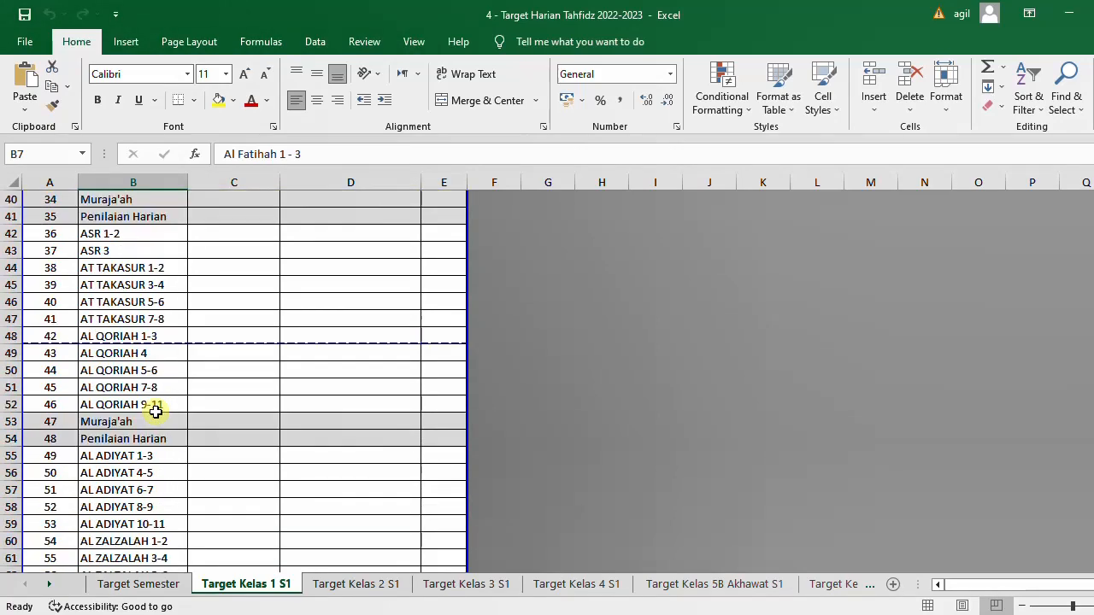
scroll(155, 412, "down", 7)
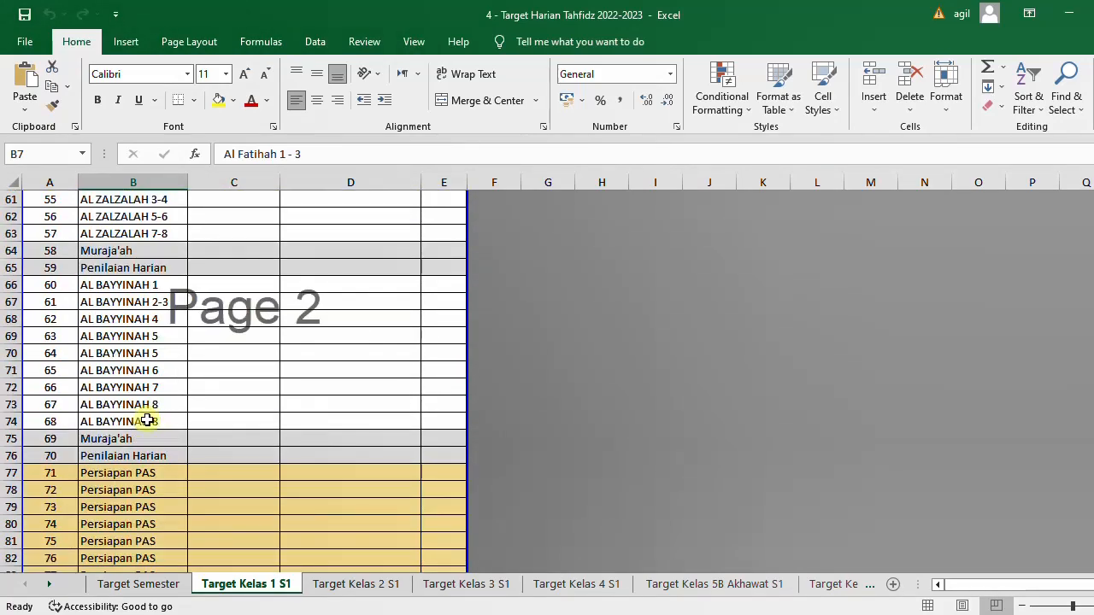
left_click(147, 421)
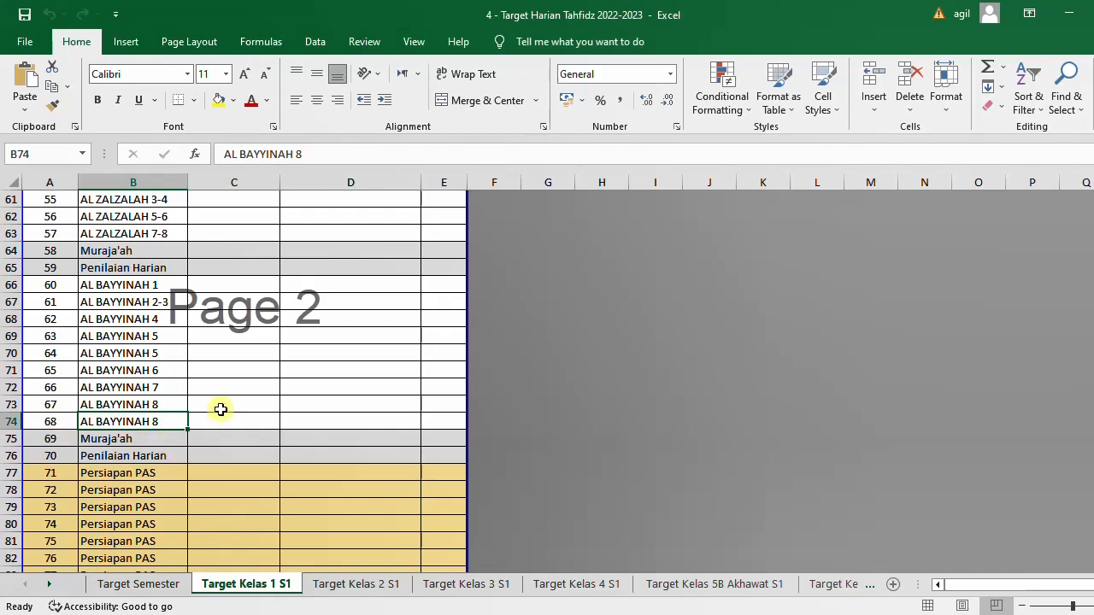
Examine how the Muraja'ah, Penilaian Harian and Persiapan PAS days are distributed through the Kelas 1 Semester 1 daily target list
scroll(225, 407, "up", 1)
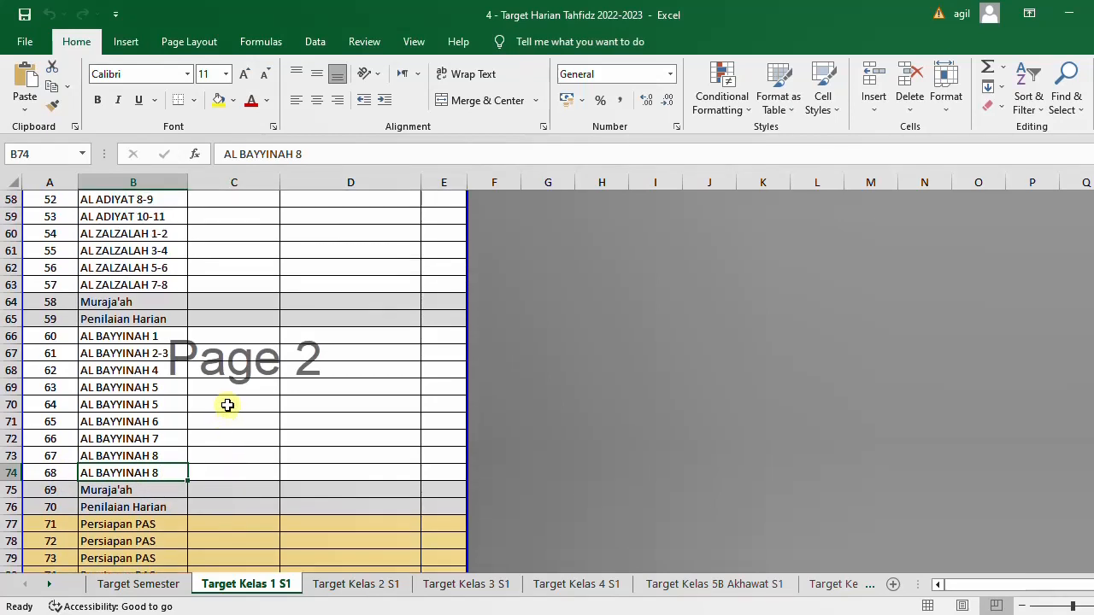
scroll(149, 316, "up", 1)
scroll(150, 312, "up", 4)
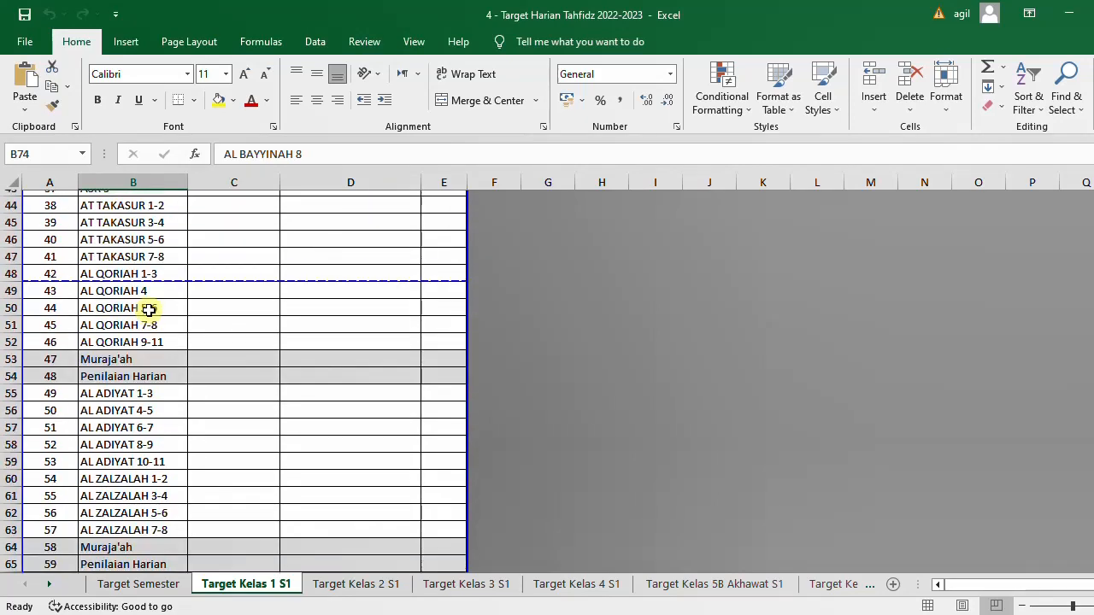
scroll(152, 374, "down", 10)
scroll(241, 333, "up", 3)
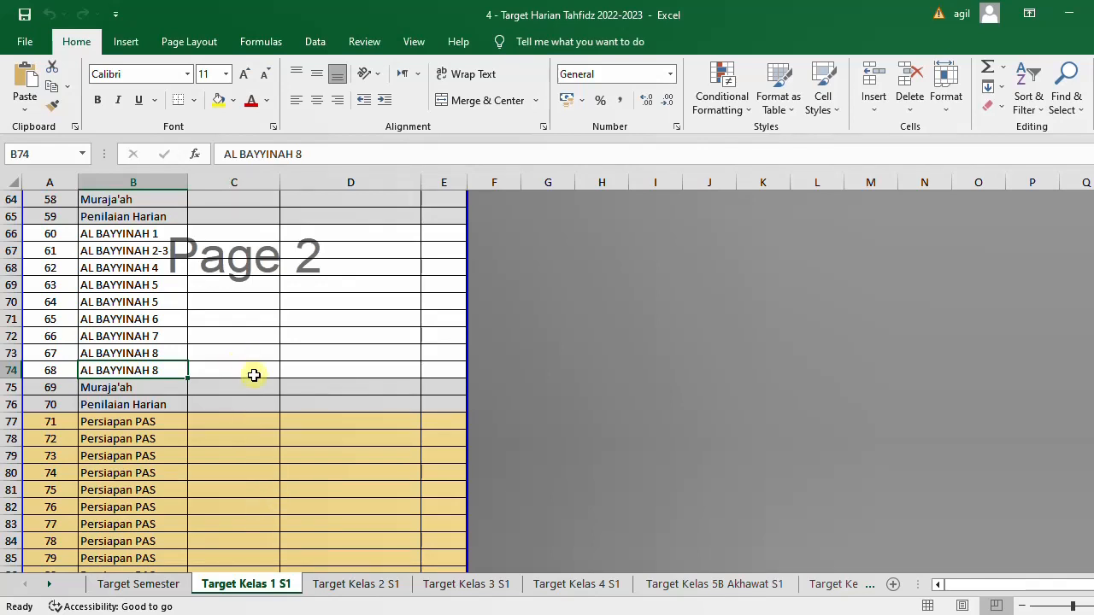
scroll(248, 380, "down", 1)
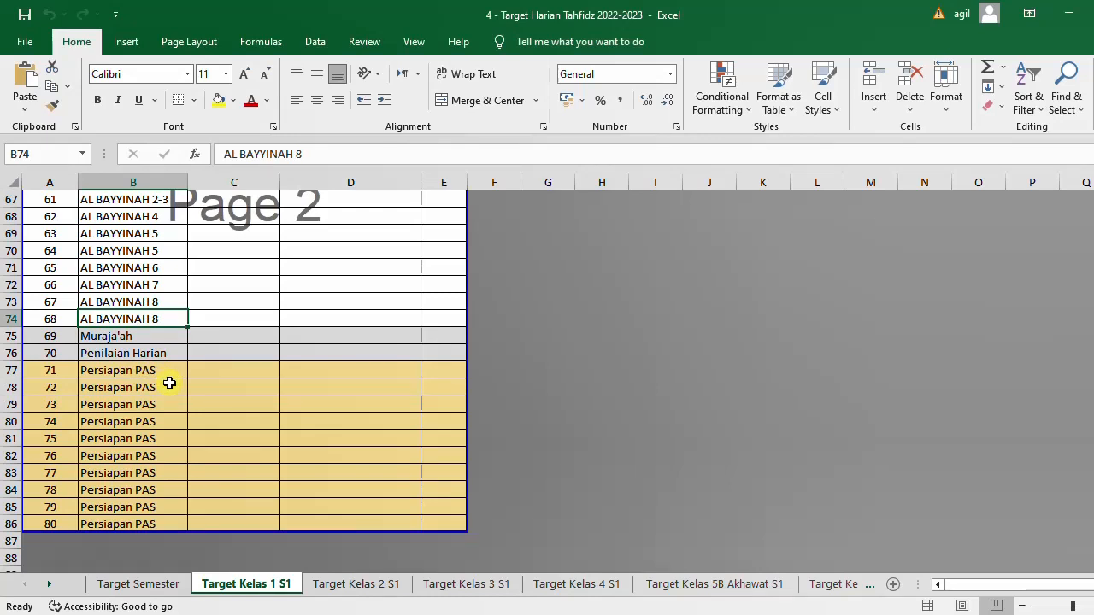
scroll(226, 353, "up", 7)
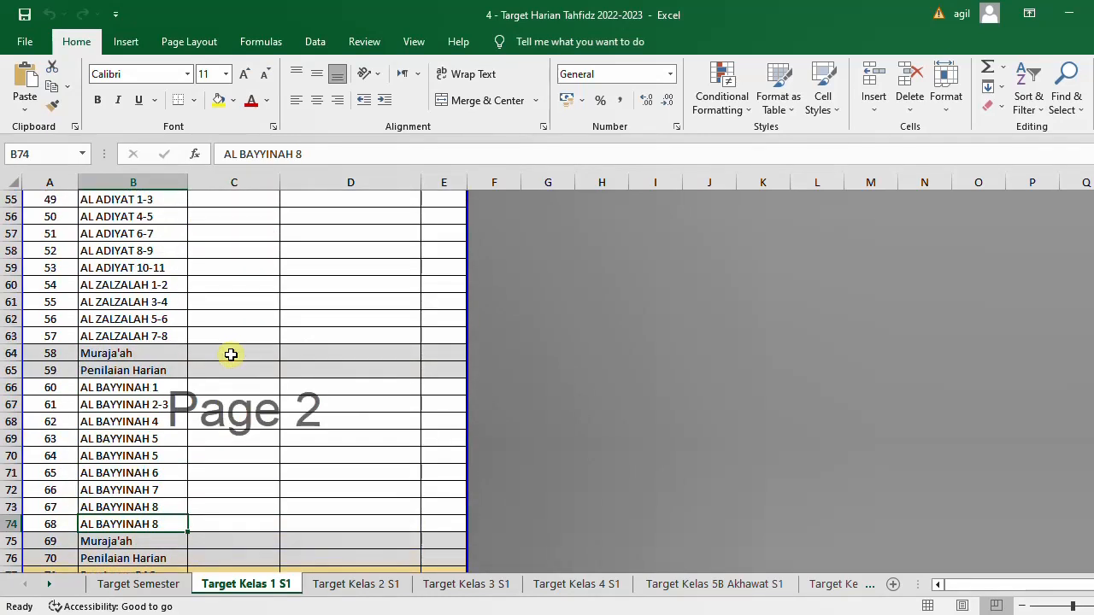
scroll(224, 347, "up", 3)
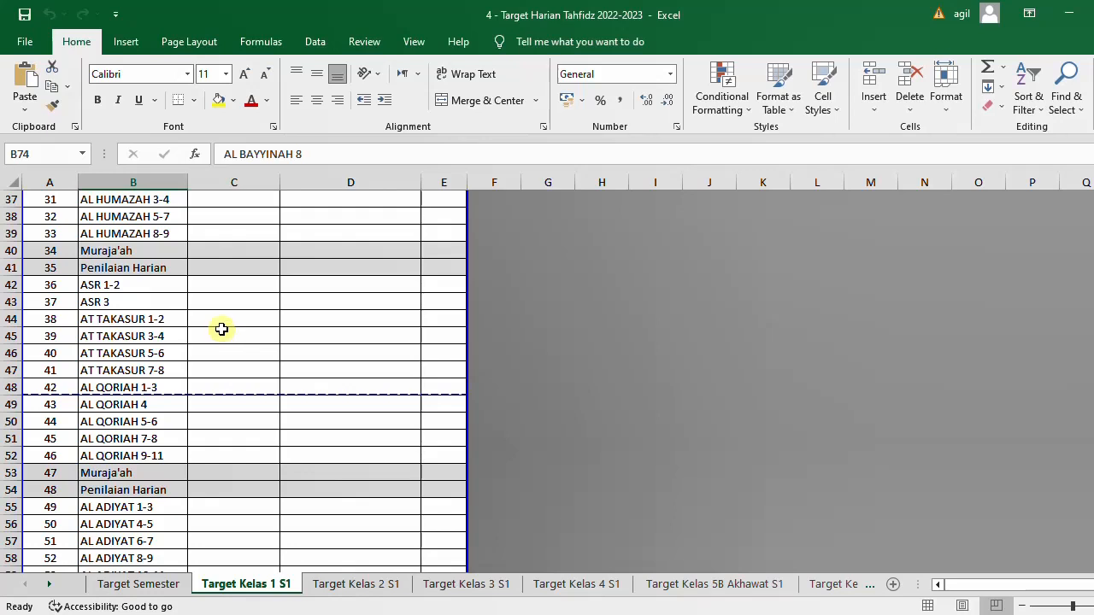
scroll(222, 329, "up", 2)
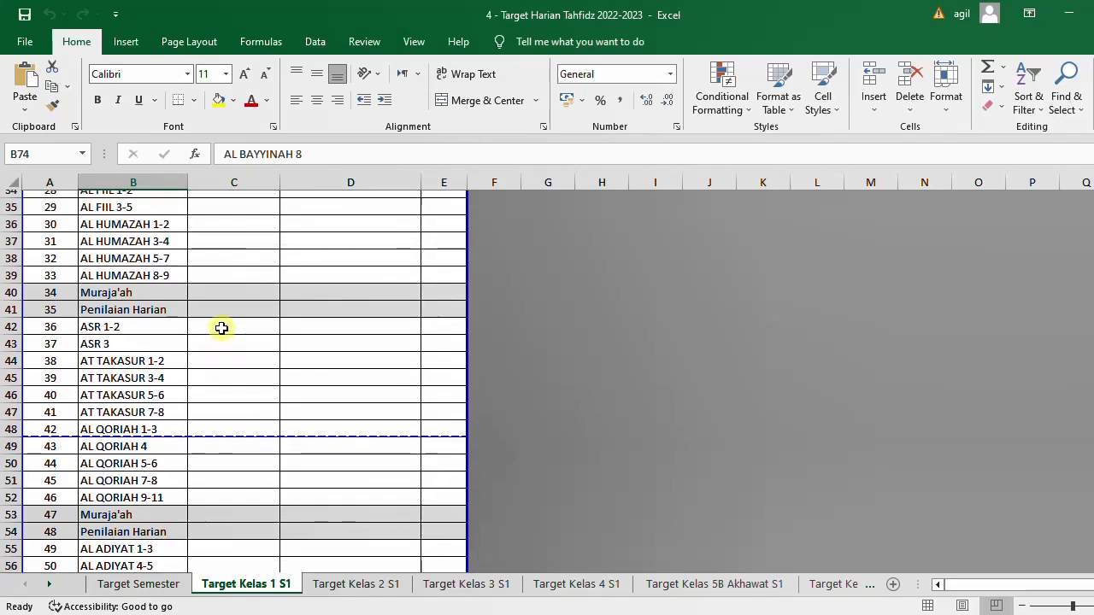
scroll(222, 328, "up", 9)
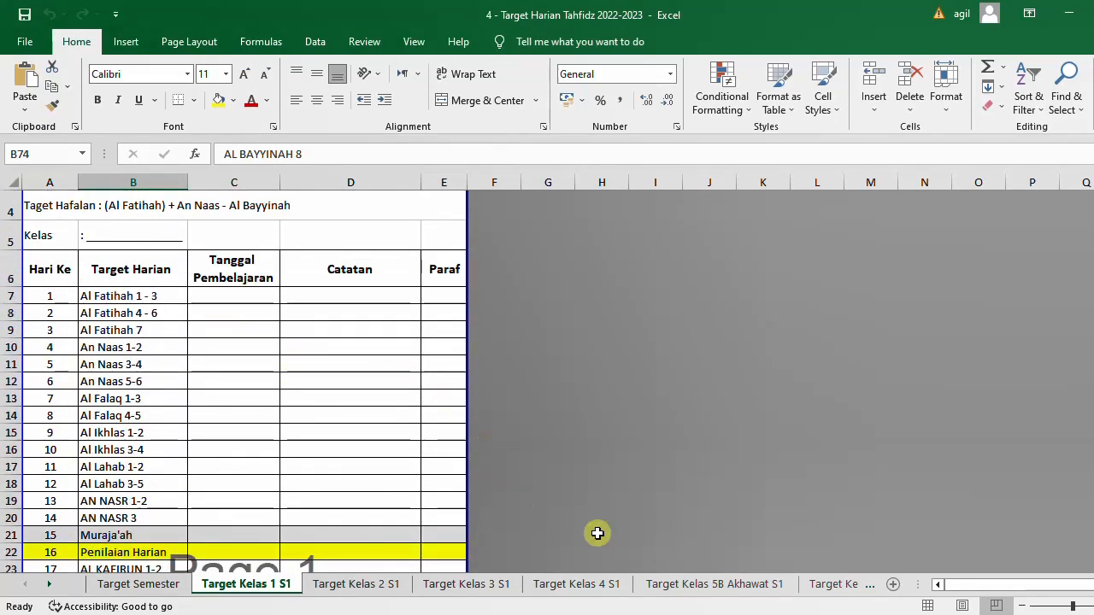
Look through the Target Kelas 2 S1 to Target Kelas 4 S1 sheets and return to the RAPORT TAHFIDZ workbook
mouse_move(749, 614)
left_click(652, 567)
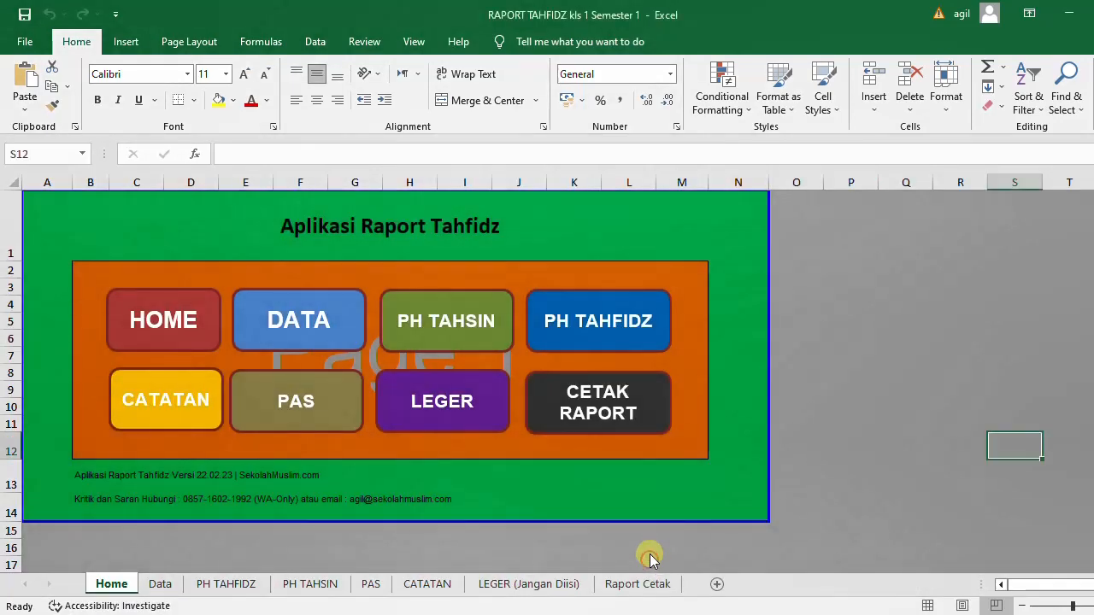
left_click(749, 552)
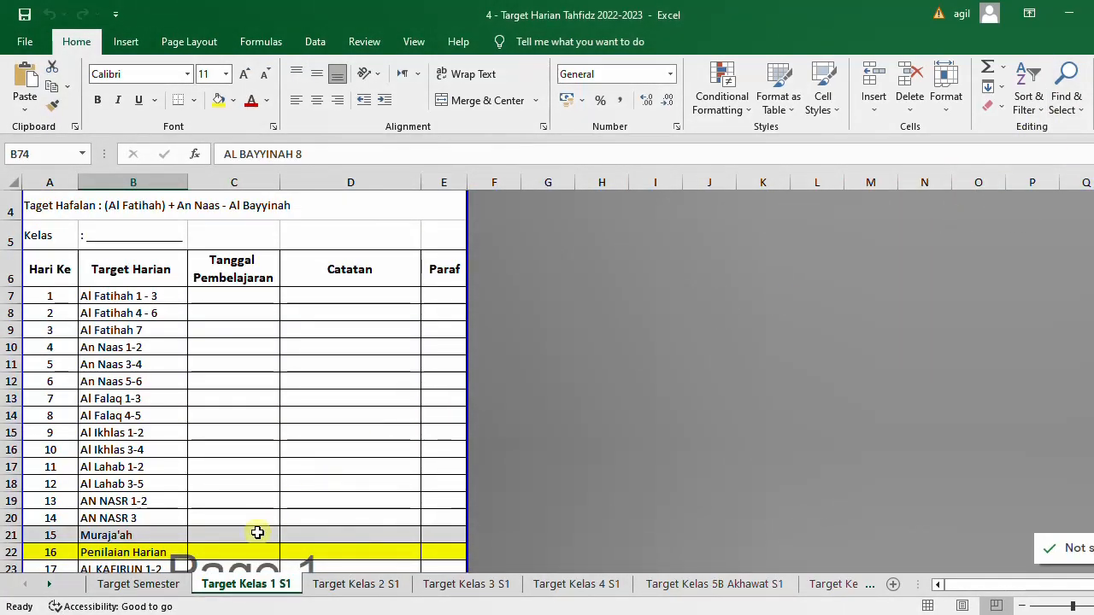
left_click(352, 586)
left_click(432, 589)
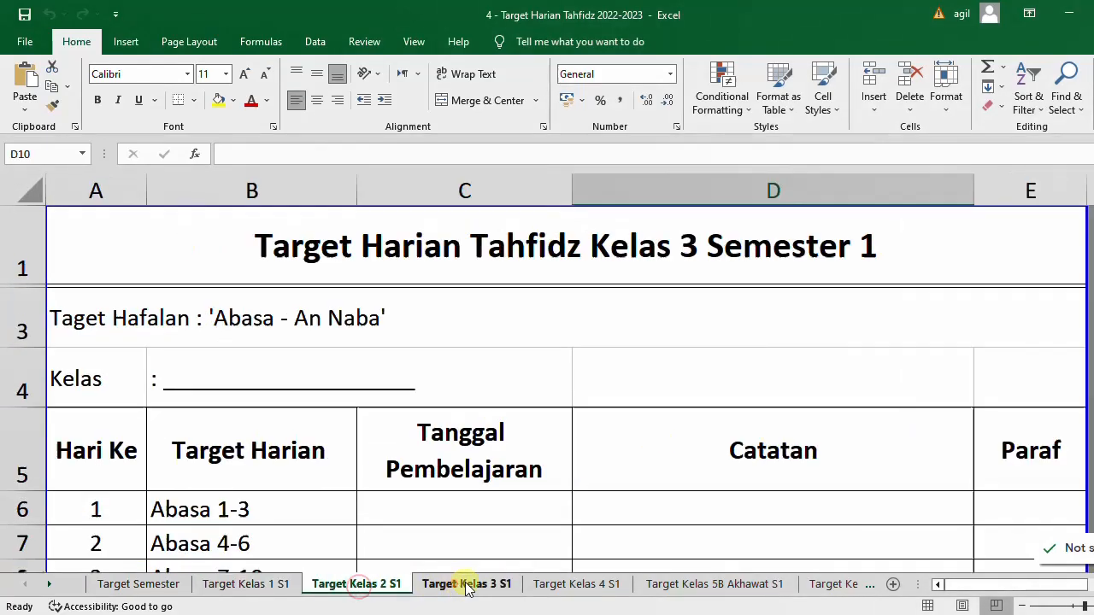
left_click(587, 584)
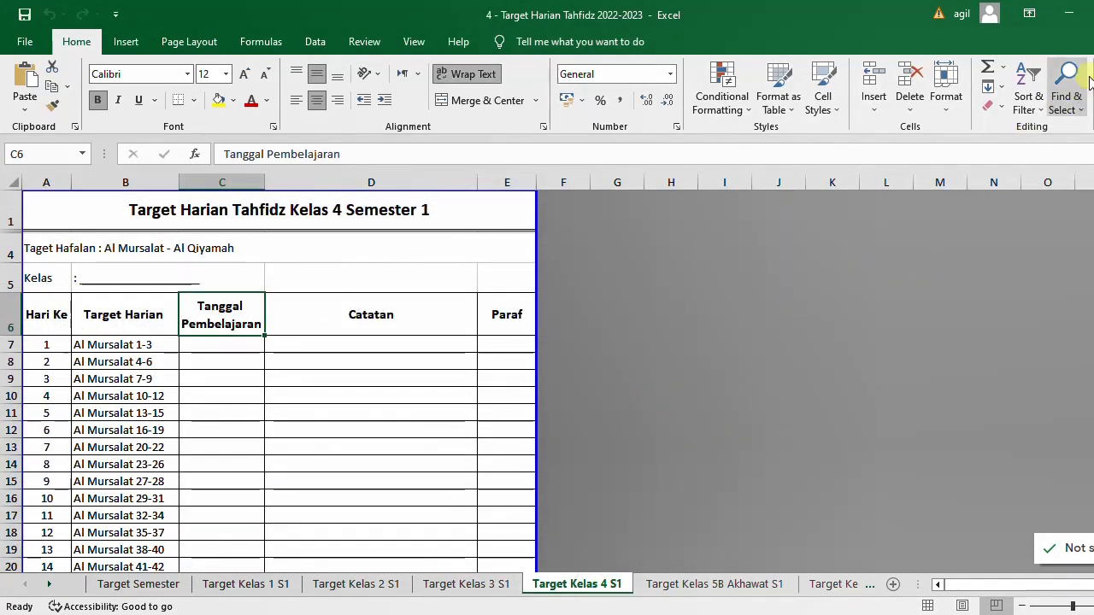
left_click(1093, 13)
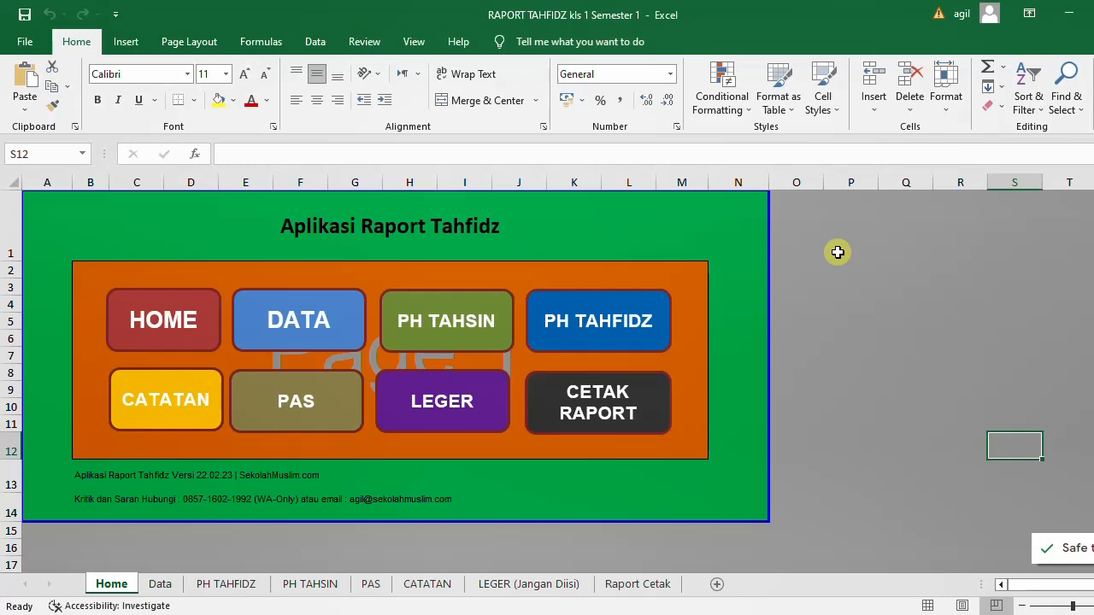
View the SekolahMuslim.com home page in the browser and switch back to the RAPORT TAHFIDZ workbook in Excel
left_click(859, 612)
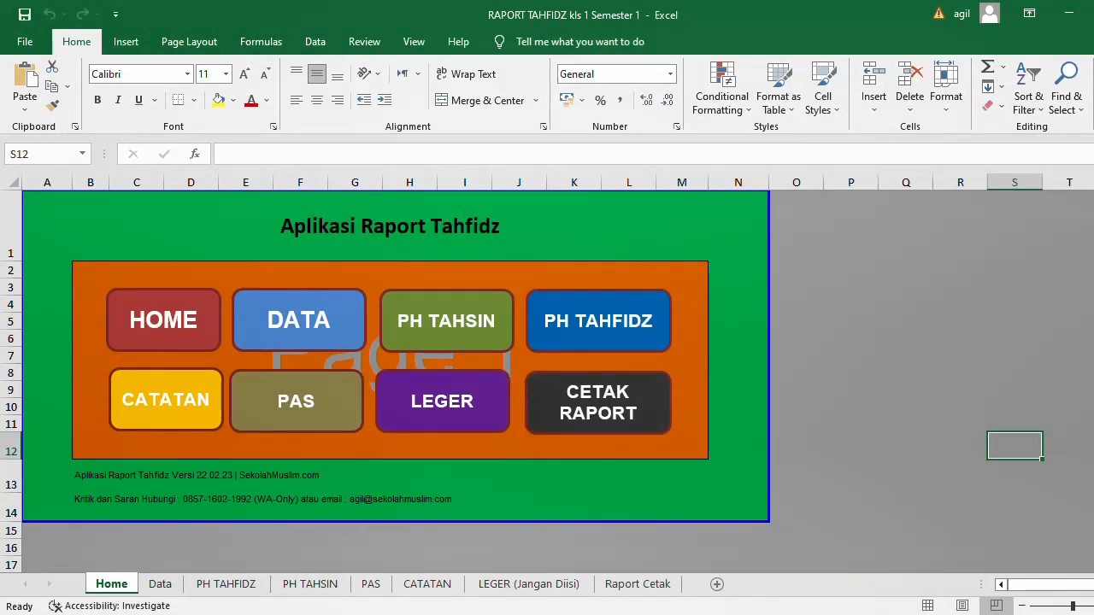
left_click(860, 612)
left_click(126, 4)
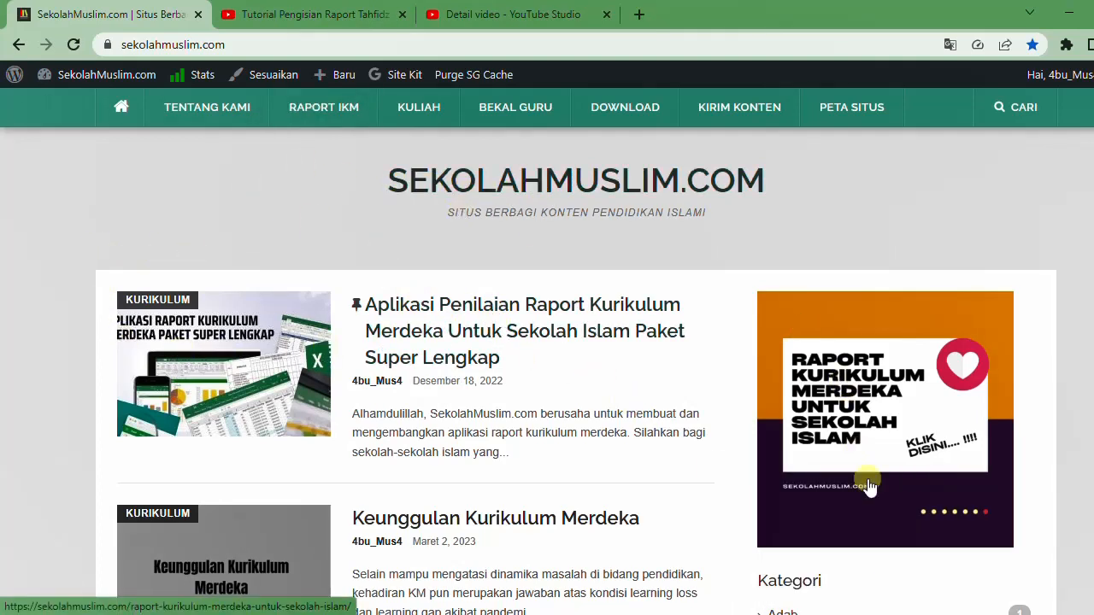
left_click(859, 613)
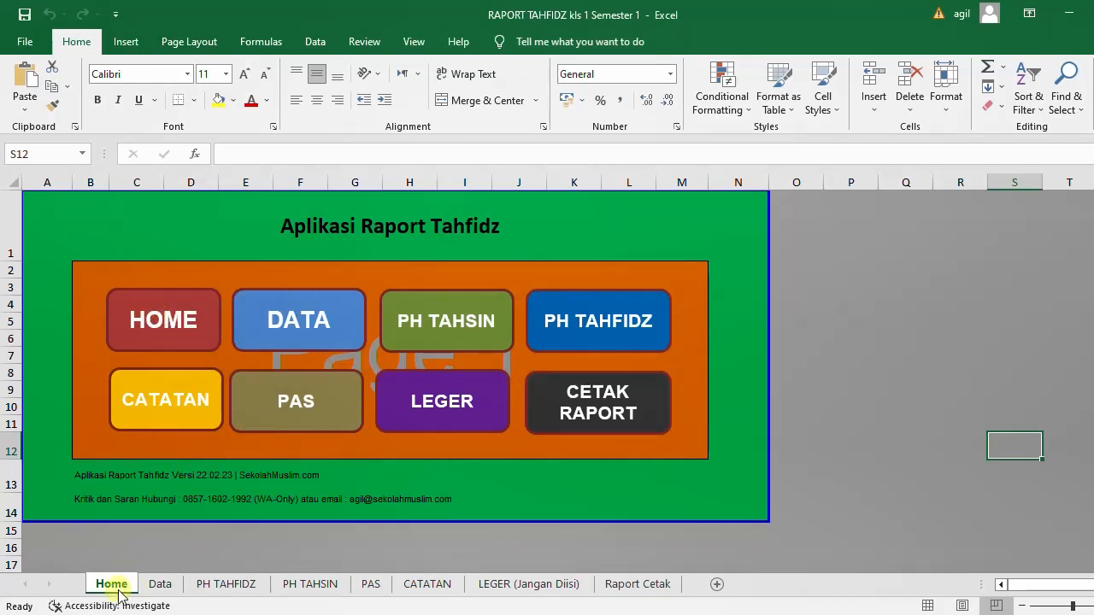
Try the HOME link on the Home sheet, then open the student data sheet from its menu
left_click(164, 318)
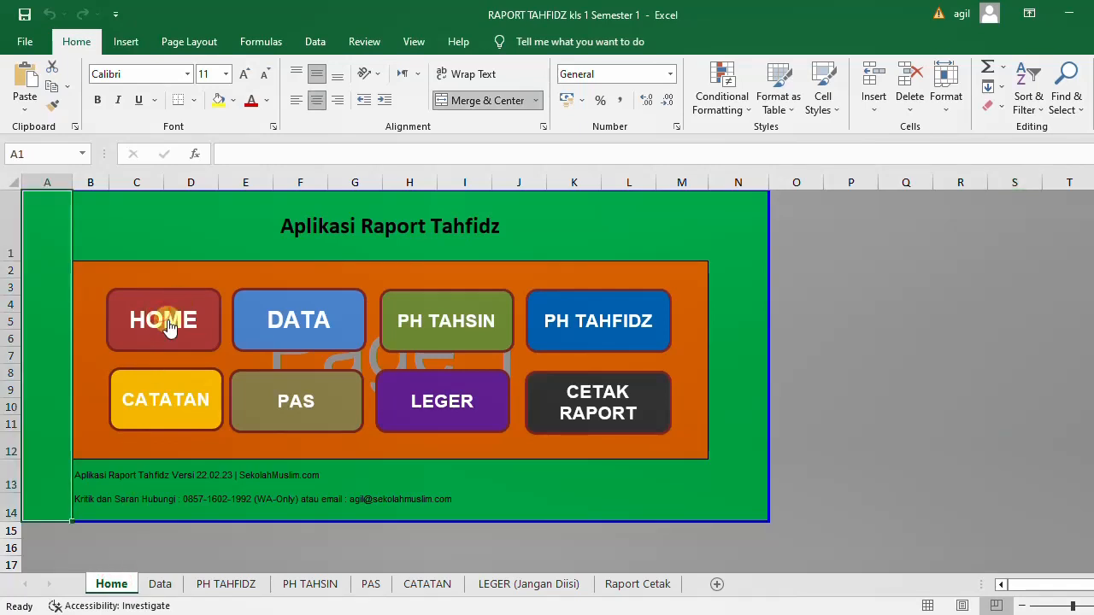
left_click(839, 365)
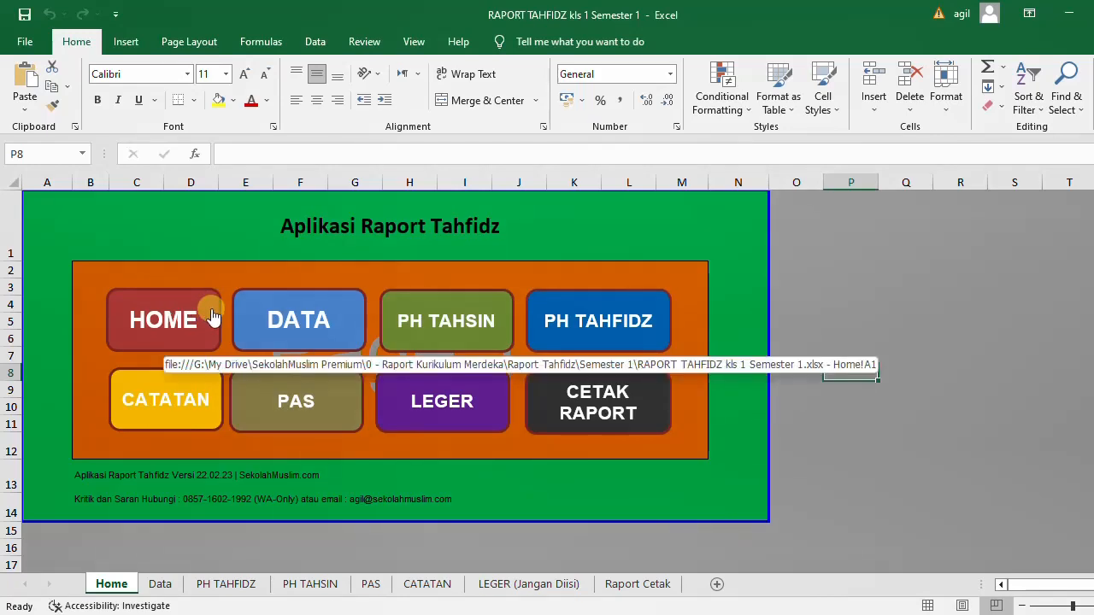
left_click(189, 326)
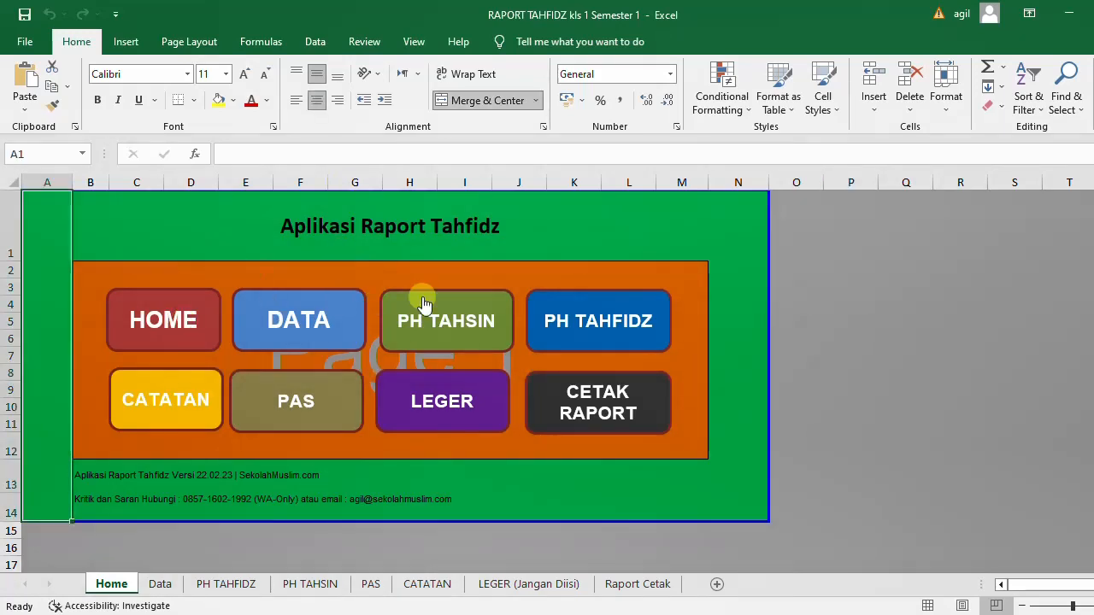
left_click(313, 334)
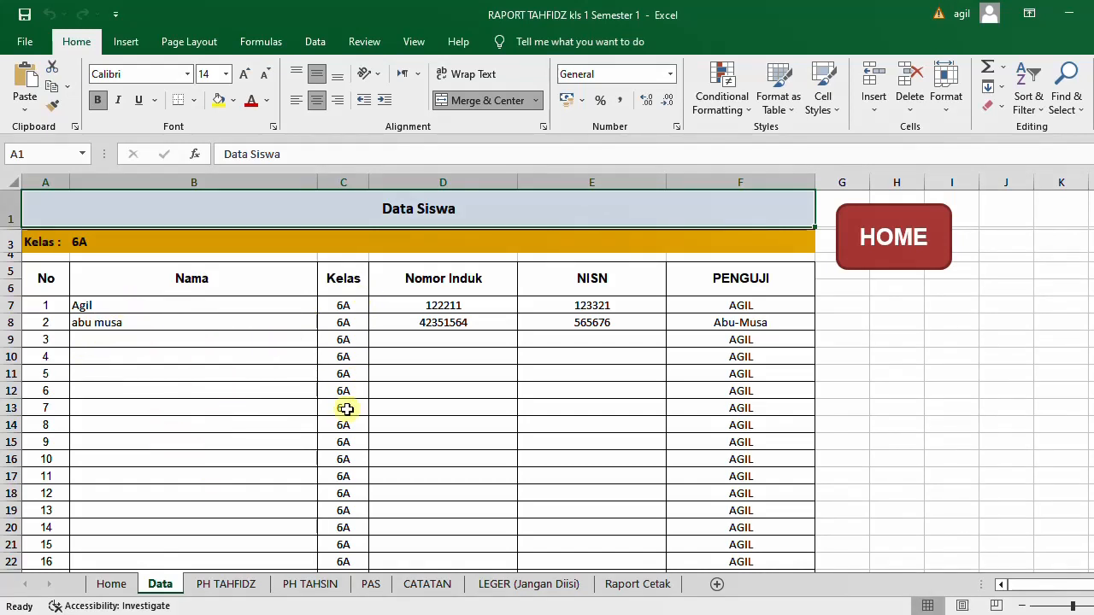
Remove the fill from the Kelas row A3:F3 and fill only the class value cell B3 with orange
left_click(98, 242)
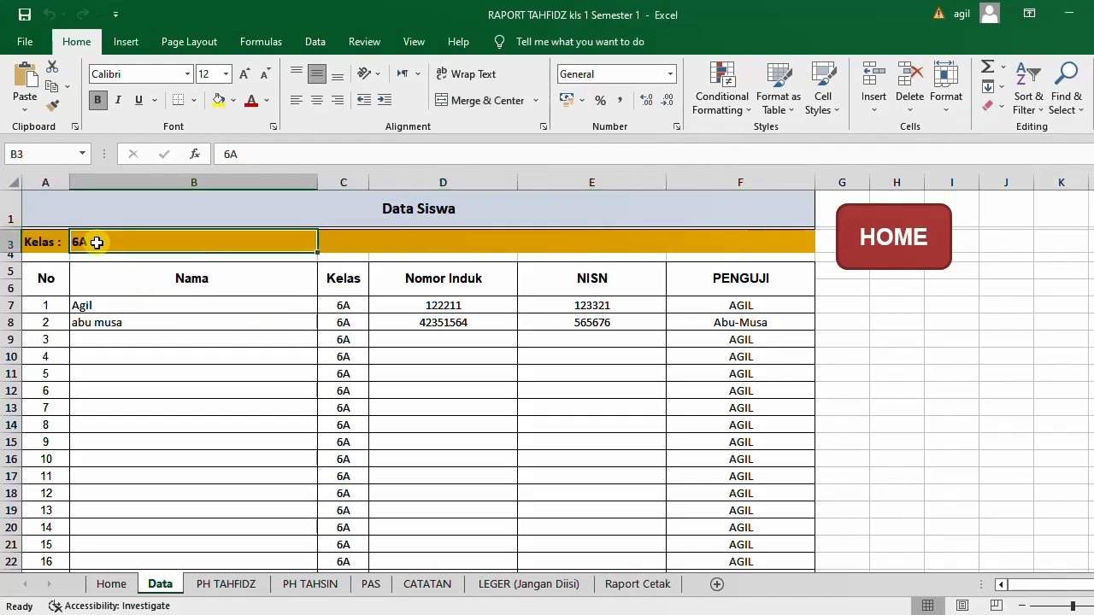
left_click_drag(44, 243, 741, 242)
left_click(233, 100)
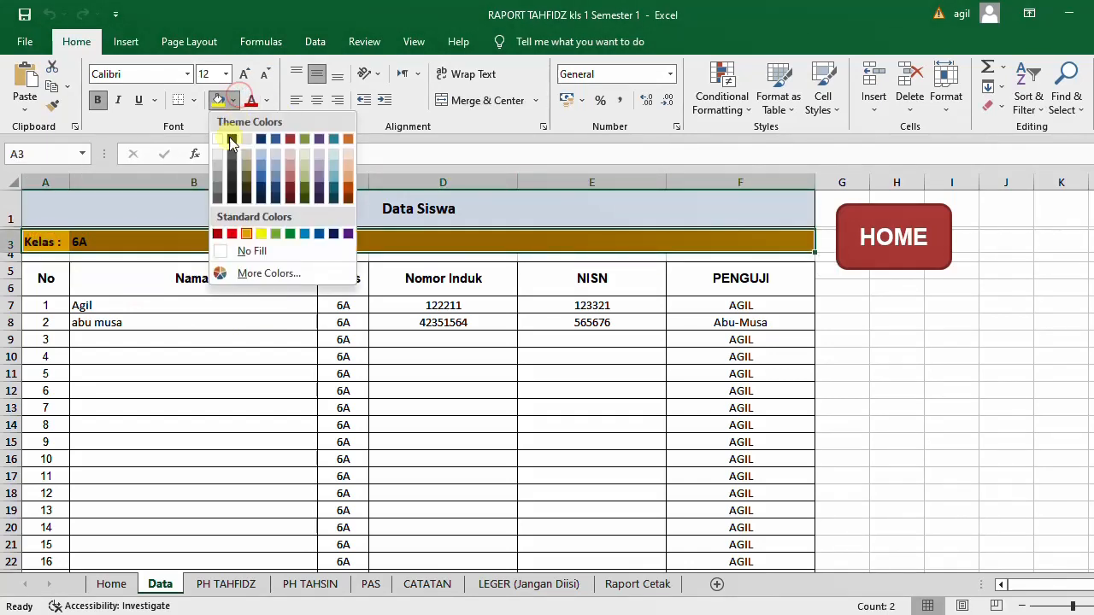
left_click(252, 249)
left_click(186, 240)
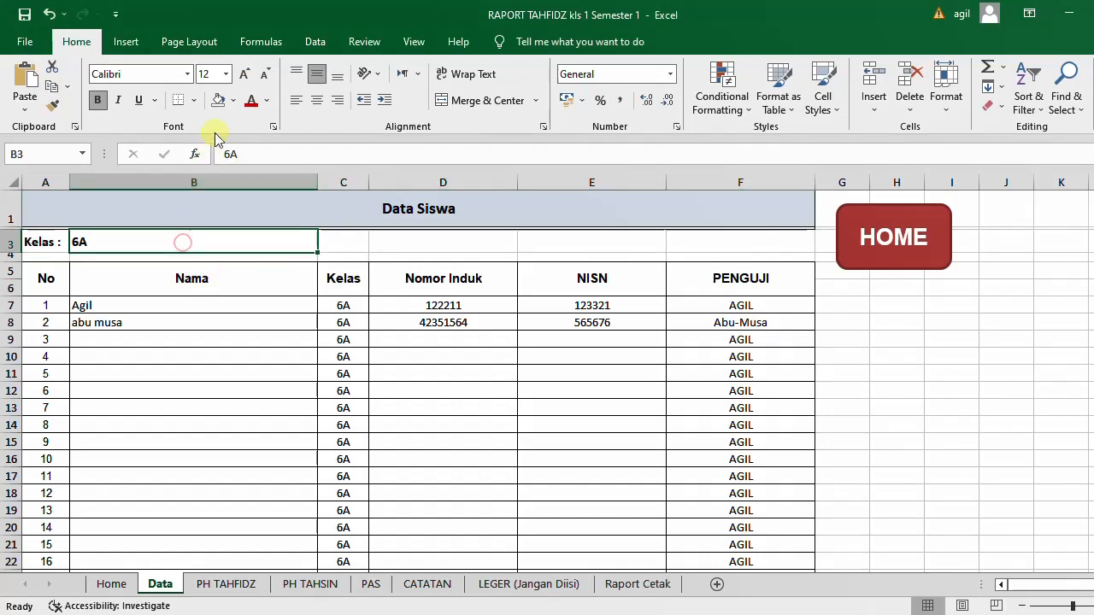
left_click(234, 100)
left_click(247, 233)
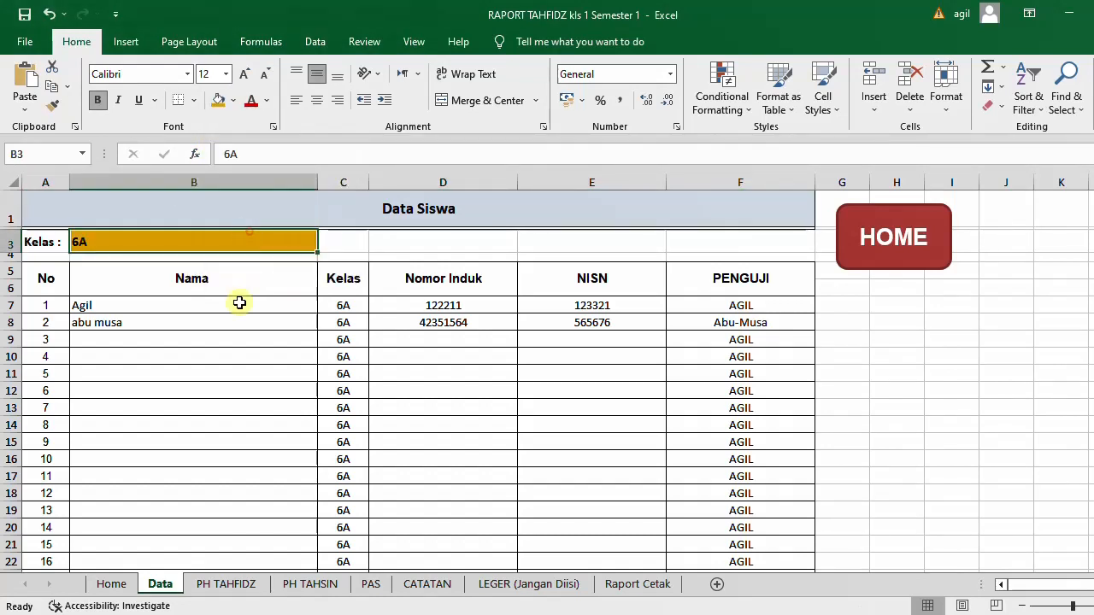
left_click(239, 351)
Inspect the first student's Kelas formula and set the class value in B3 to 1A
left_click(211, 240)
left_click(345, 305)
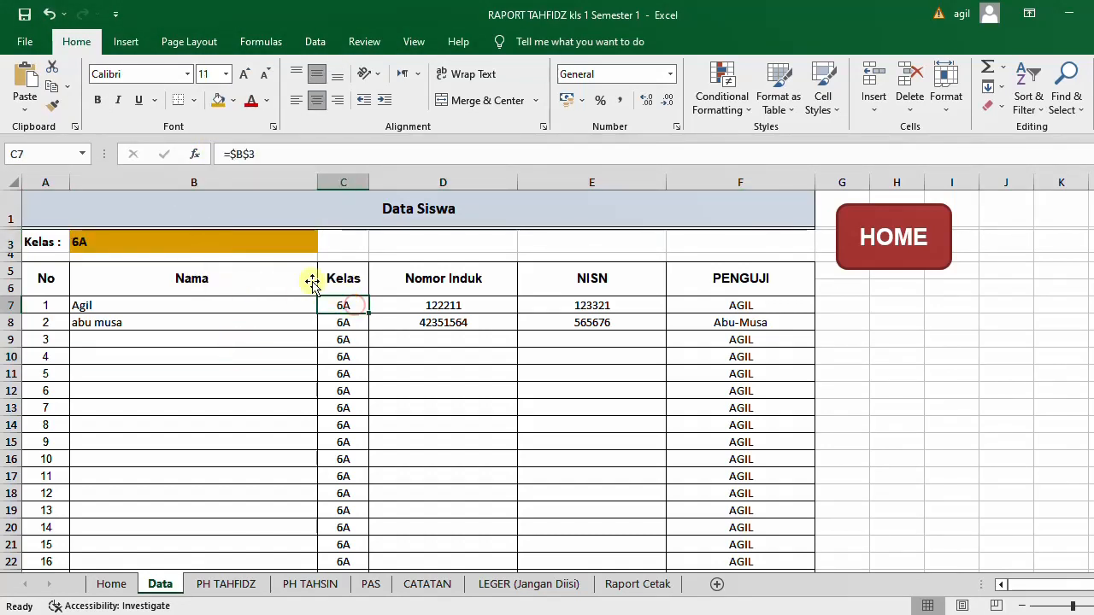
left_click(202, 240)
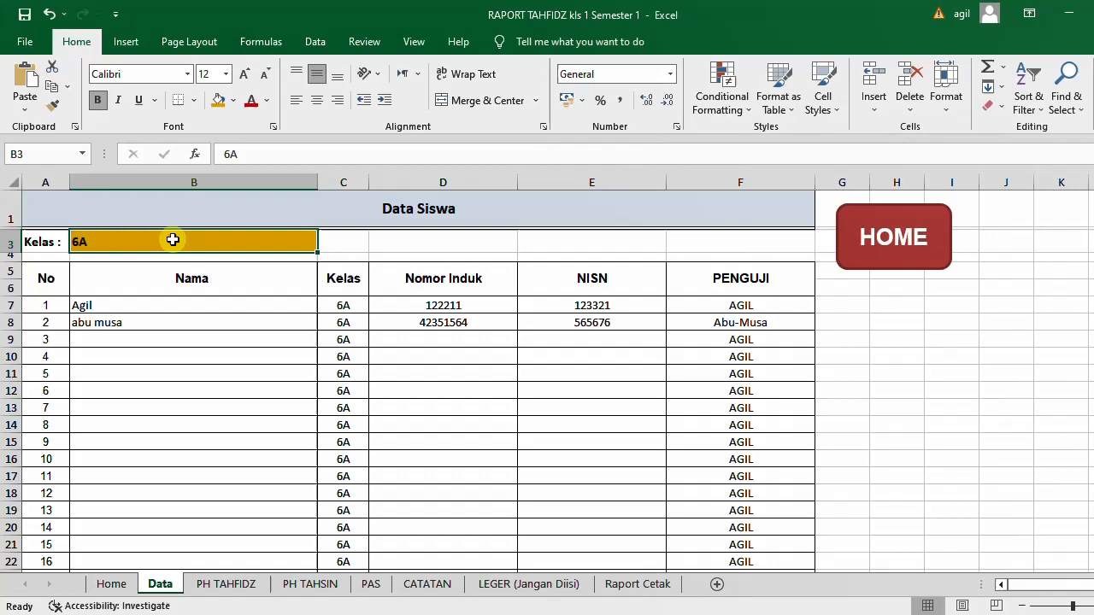
type("1")
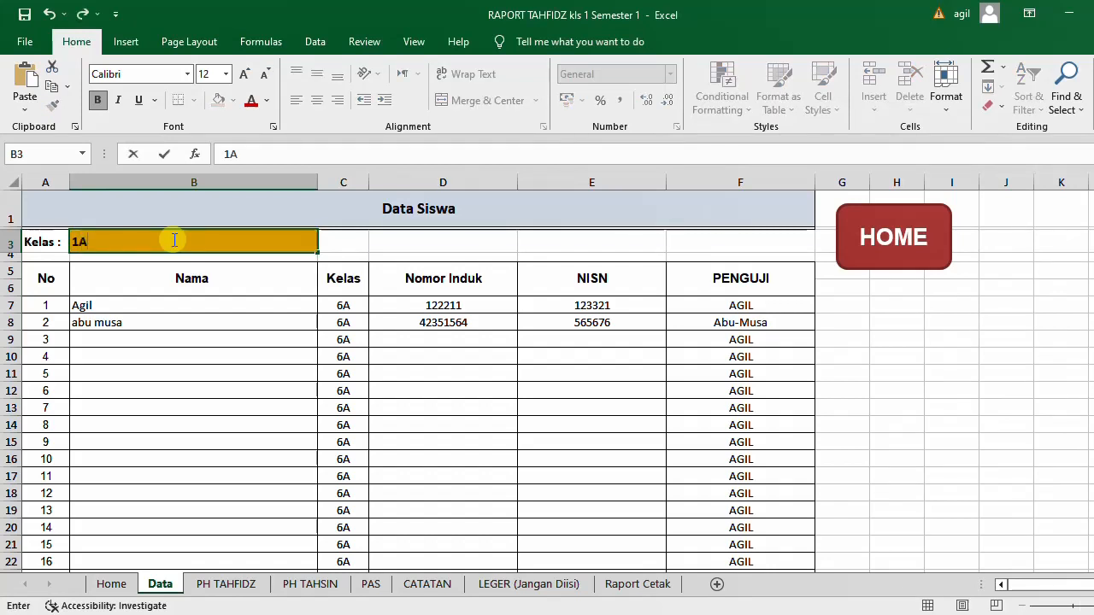
type("A")
key("Return")
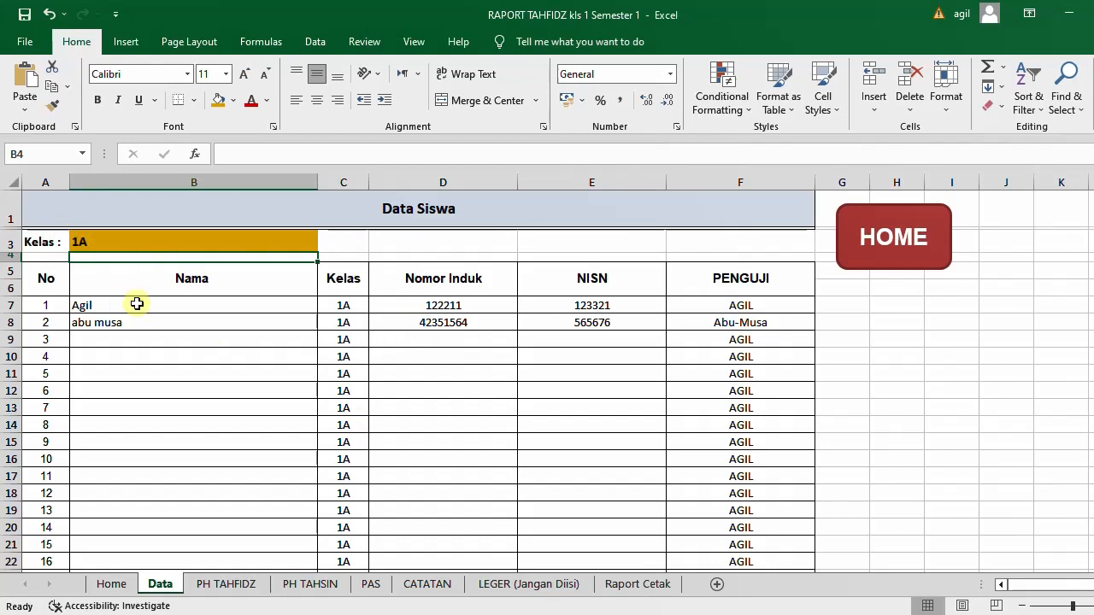
Look over the Nama, Nomor Induk, NISN and PENGUJI columns of the Data Siswa table down the student list
left_click_drag(137, 305, 138, 514)
left_click_drag(481, 301, 488, 540)
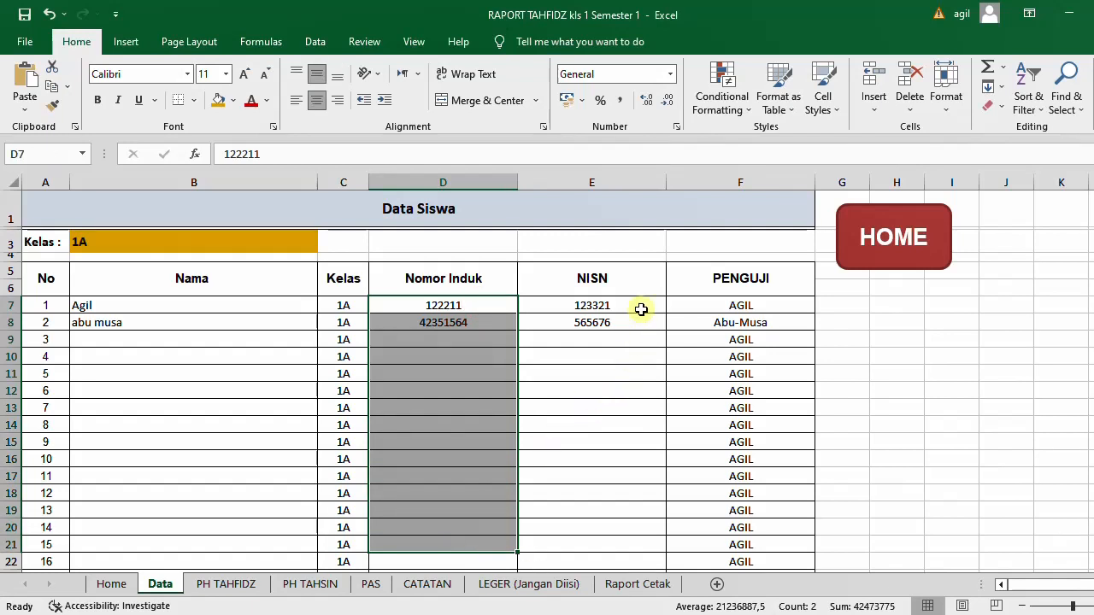
left_click_drag(637, 323, 632, 527)
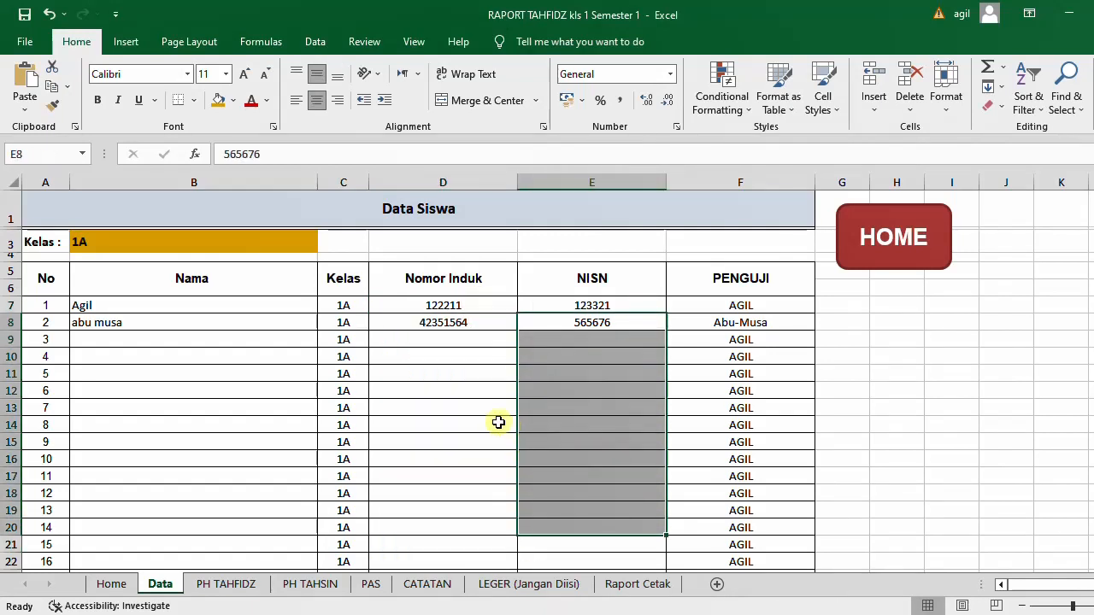
scroll(952, 390, "down", 3)
scroll(940, 380, "up", 3)
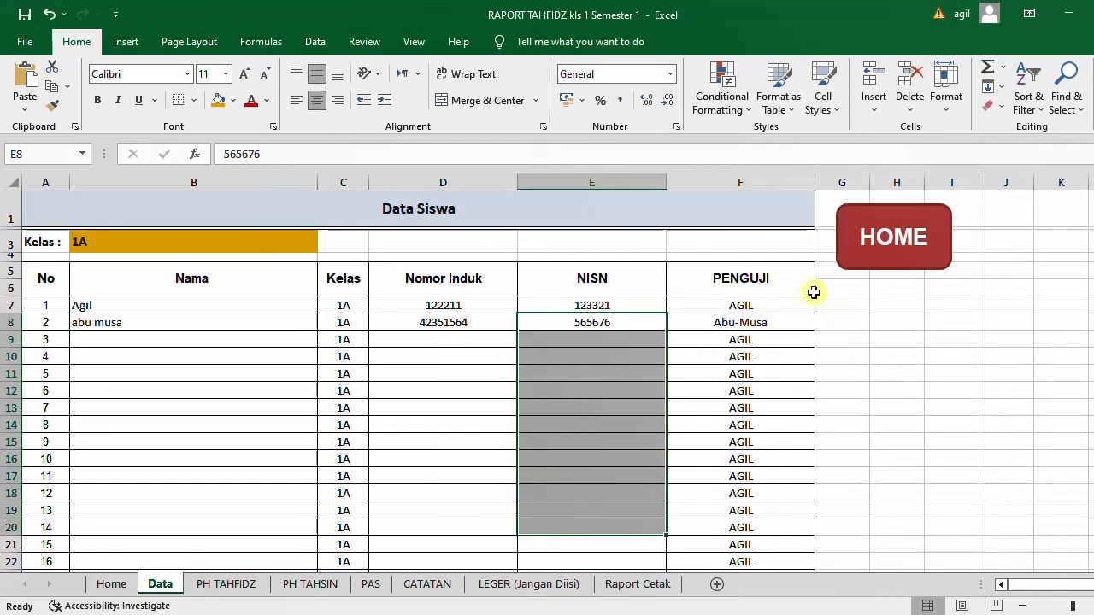
scroll(931, 376, "down", 6)
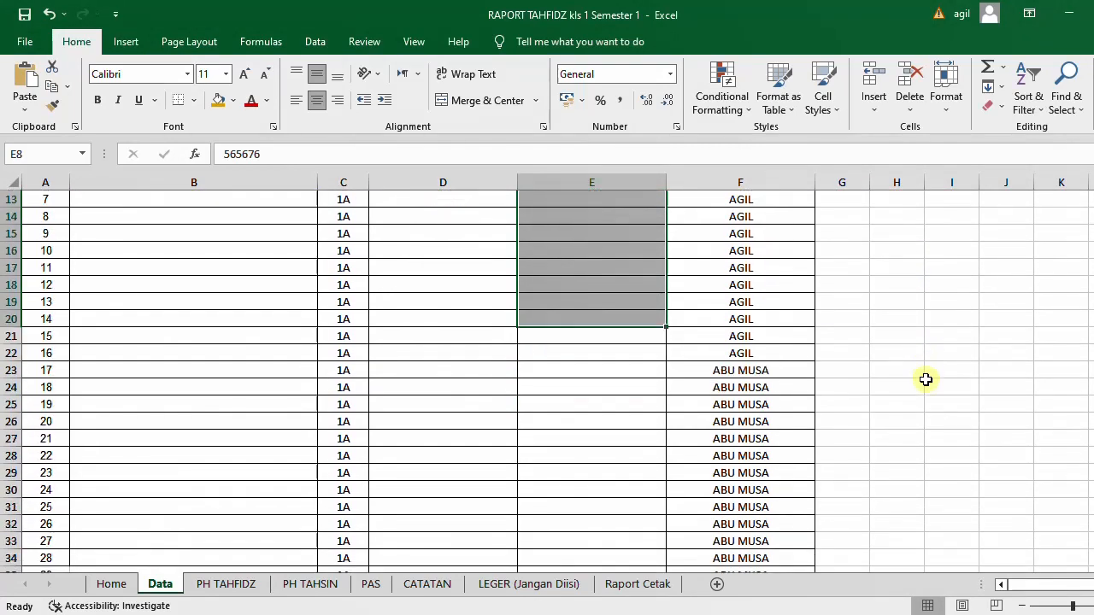
scroll(925, 377, "down", 3)
scroll(926, 377, "up", 8)
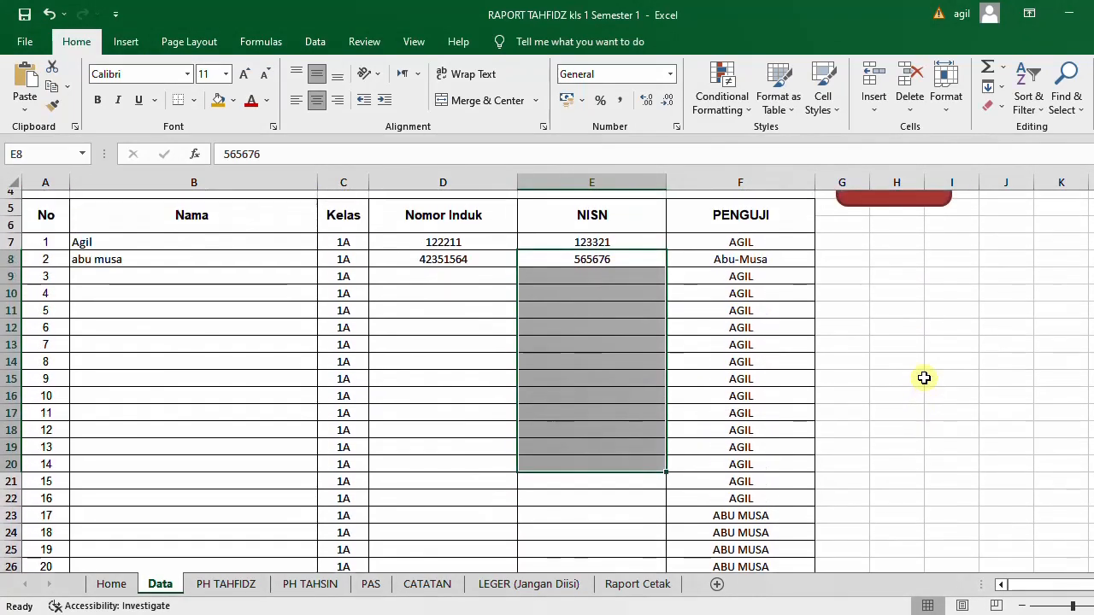
Copy the first student's examiner down the PENGUJI column through student 35 and review the filled list
left_click(773, 236)
left_click_drag(814, 252, 762, 541)
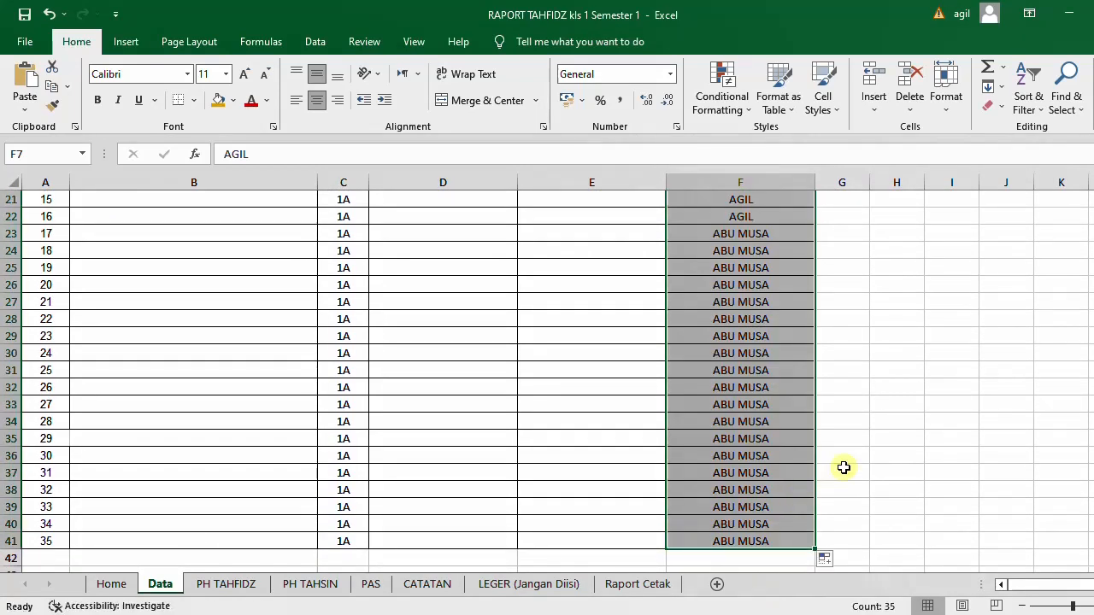
scroll(902, 422, "up", 7)
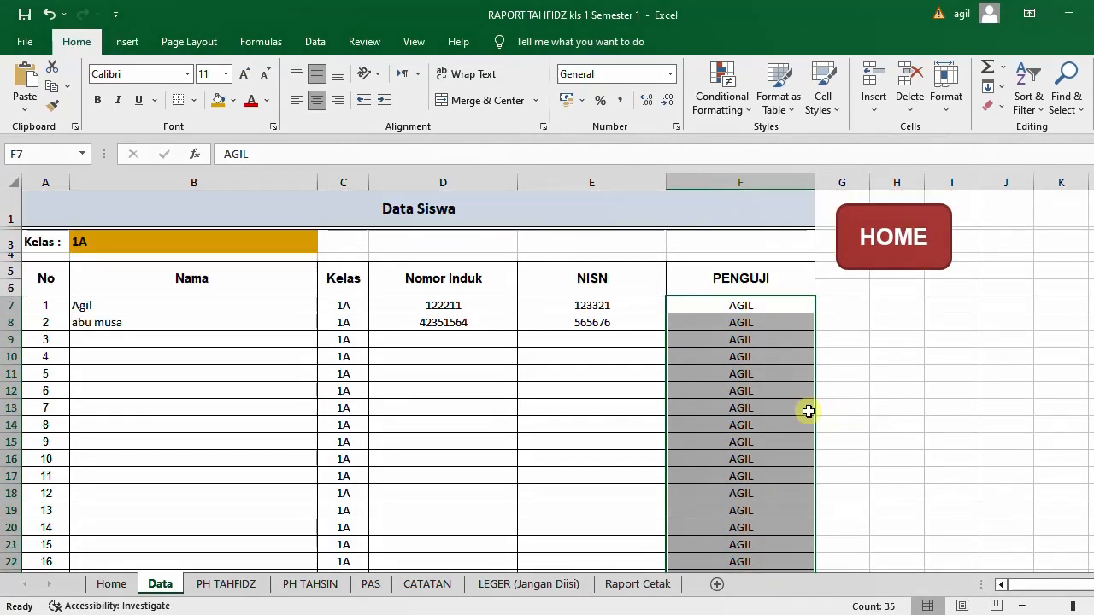
scroll(906, 407, "down", 4)
scroll(907, 407, "up", 4)
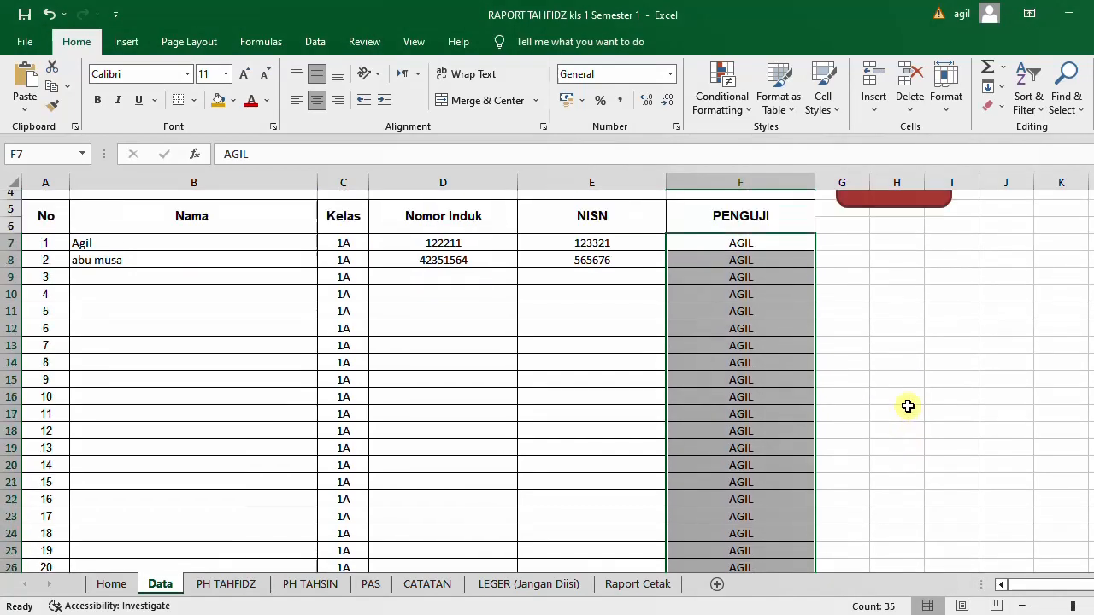
scroll(719, 440, "down", 5)
scroll(399, 376, "down", 2)
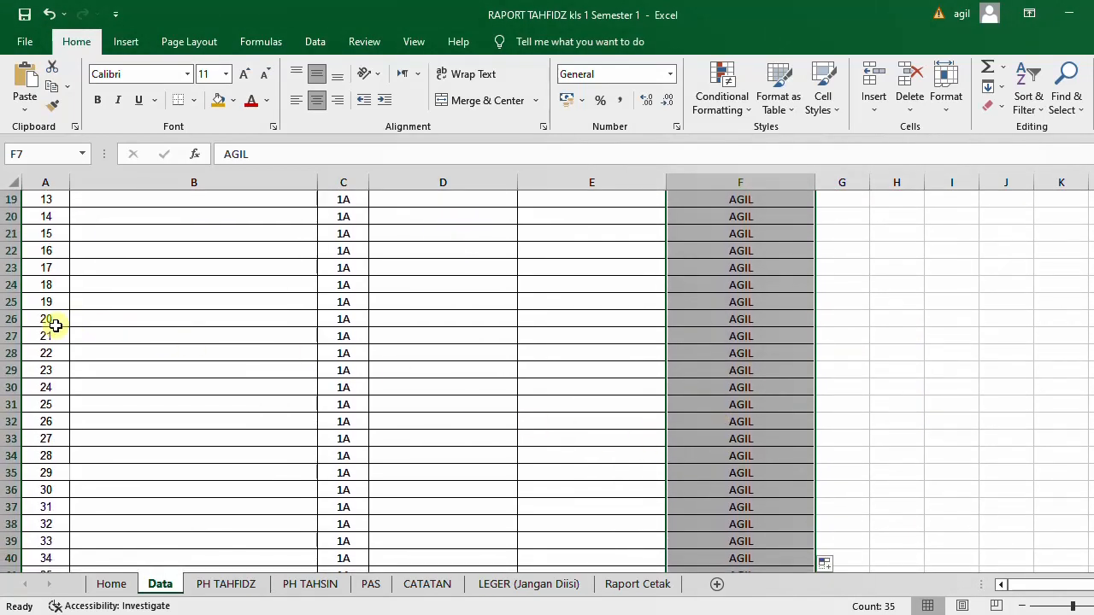
scroll(141, 297, "up", 2)
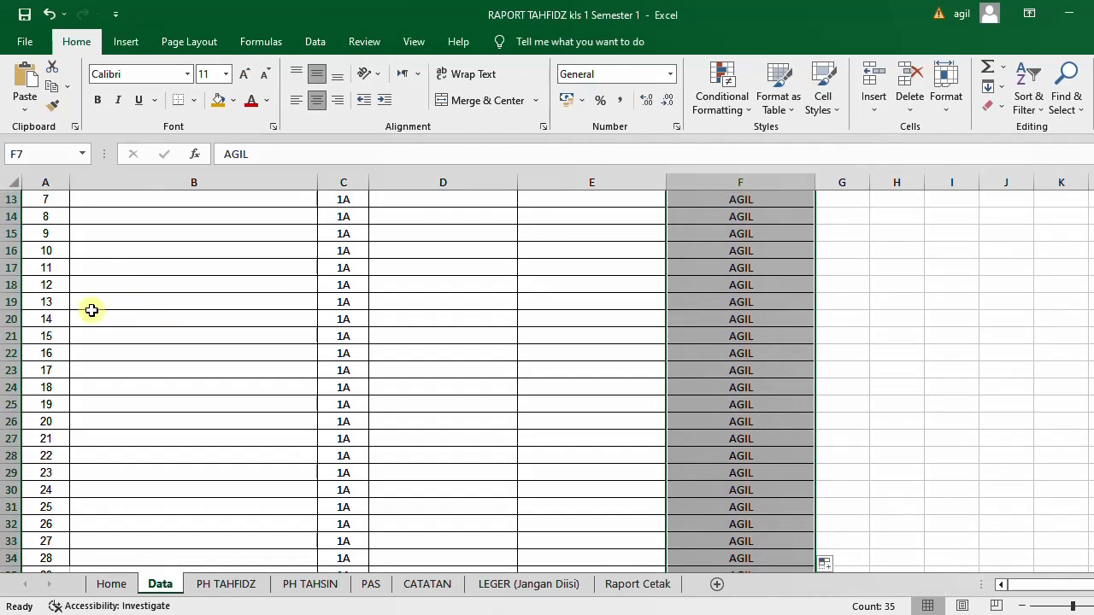
Enter the second examiner's name in PENGUJI for student 19 and copy it down through student 35
left_click(775, 406)
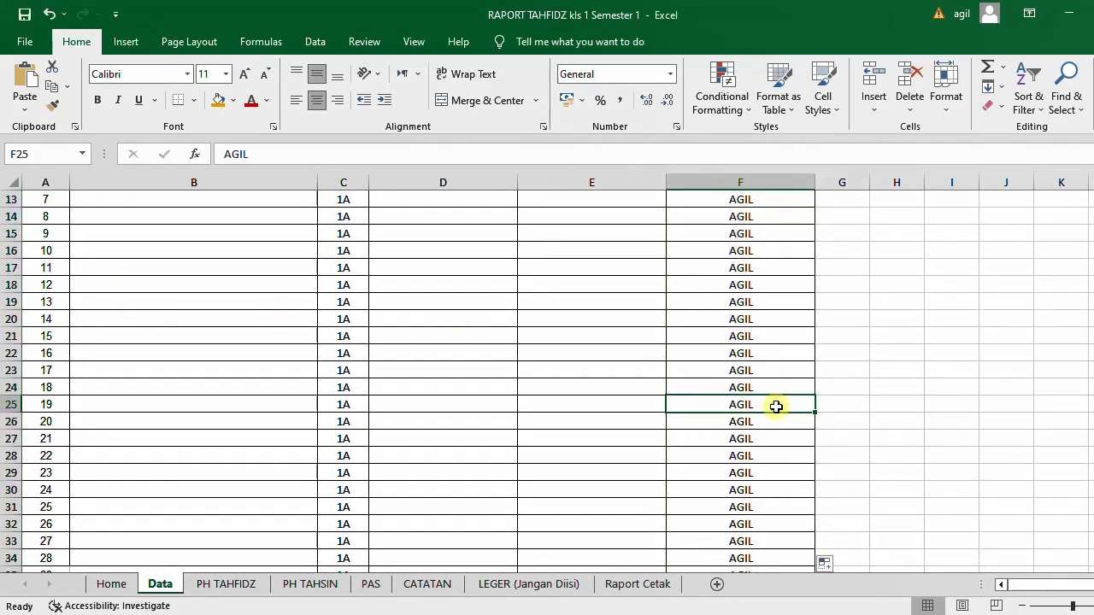
type("ABU M")
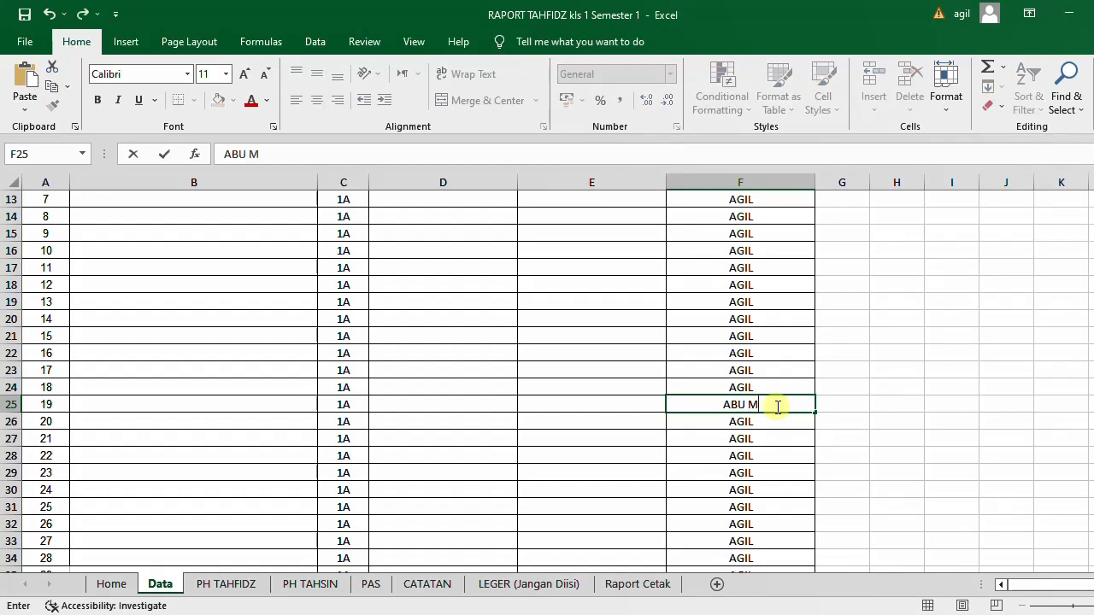
type("USA")
left_click(917, 410)
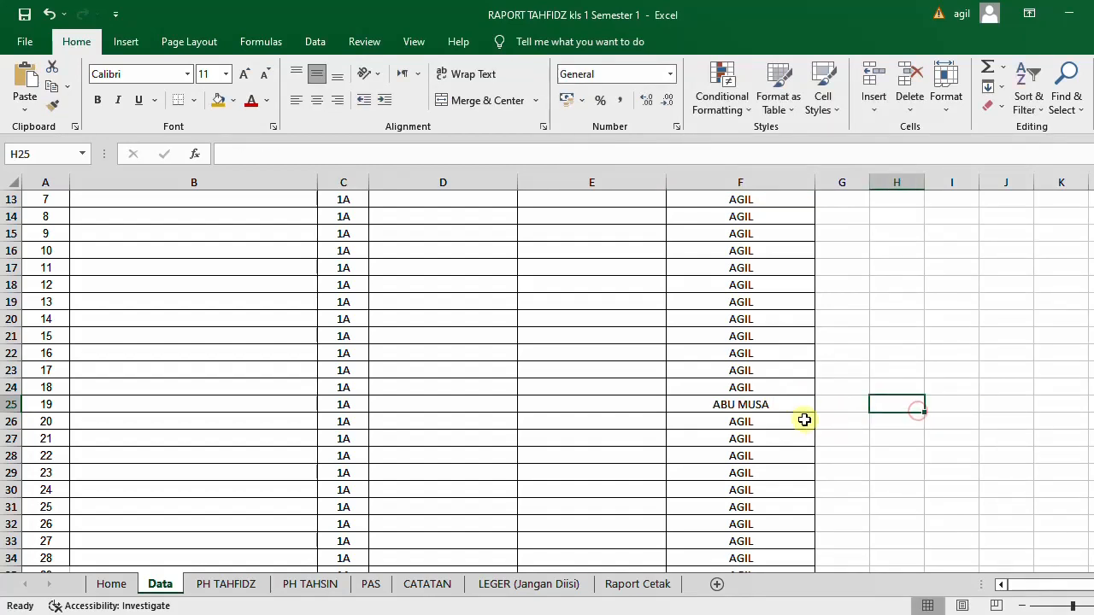
left_click(778, 404)
left_click_drag(815, 413, 739, 542)
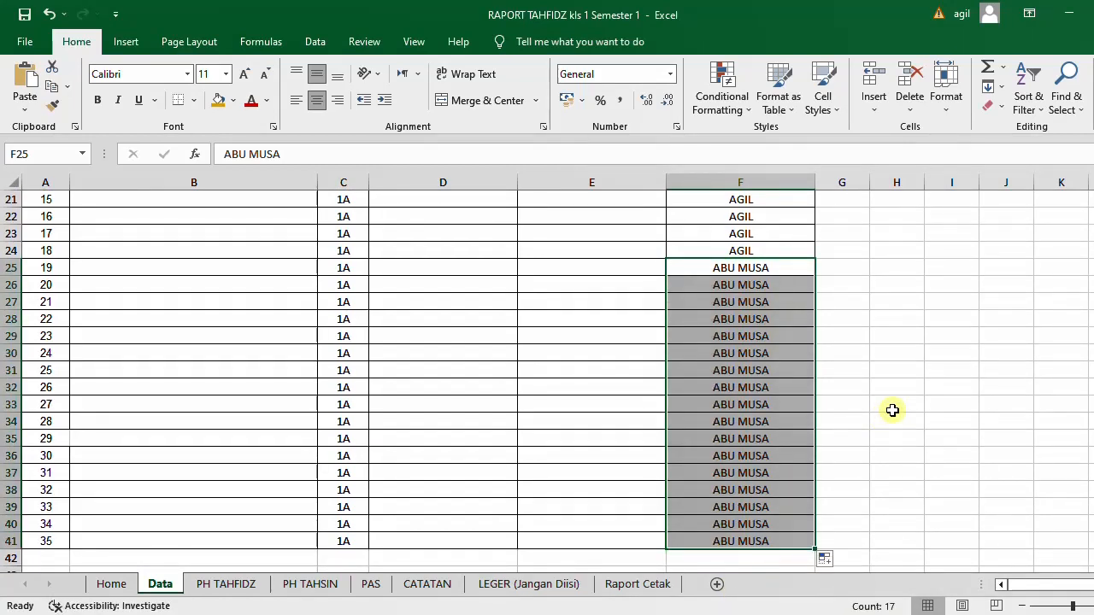
left_click(892, 410)
scroll(897, 393, "up", 2)
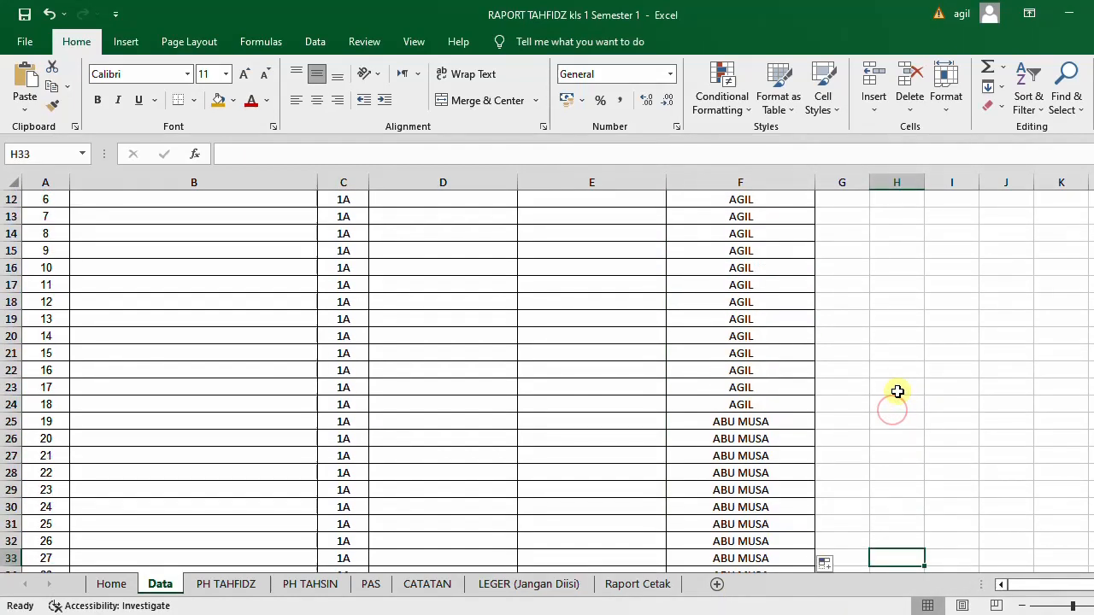
scroll(896, 392, "up", 4)
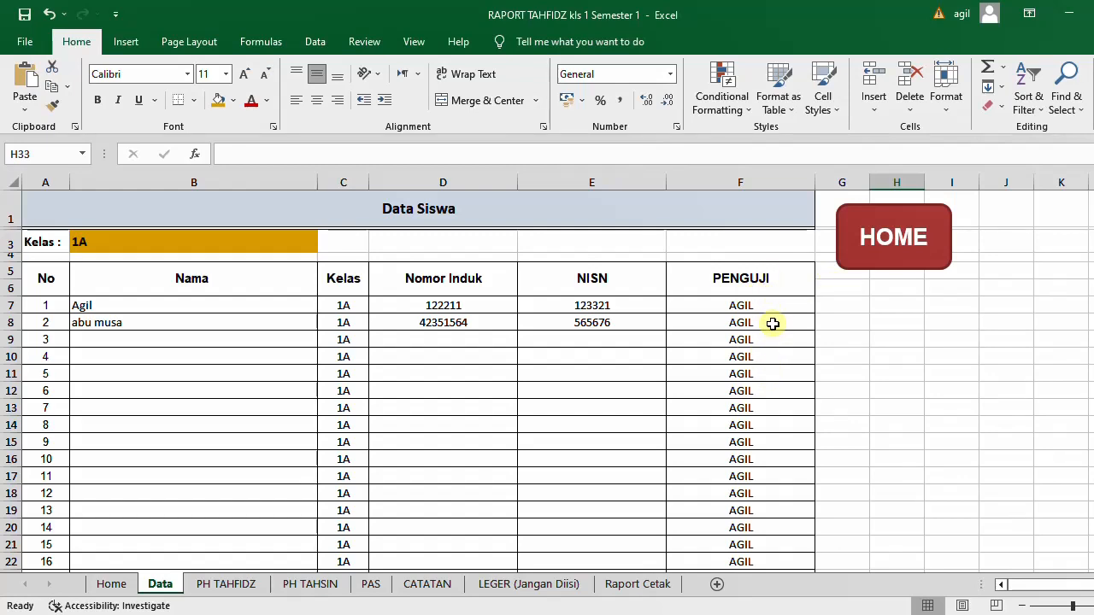
Return to the Home sheet, open the PH Tahsin sheet and look over its Ph 1 to Ph 10 score table
scroll(849, 350, "down", 2)
scroll(849, 350, "up", 2)
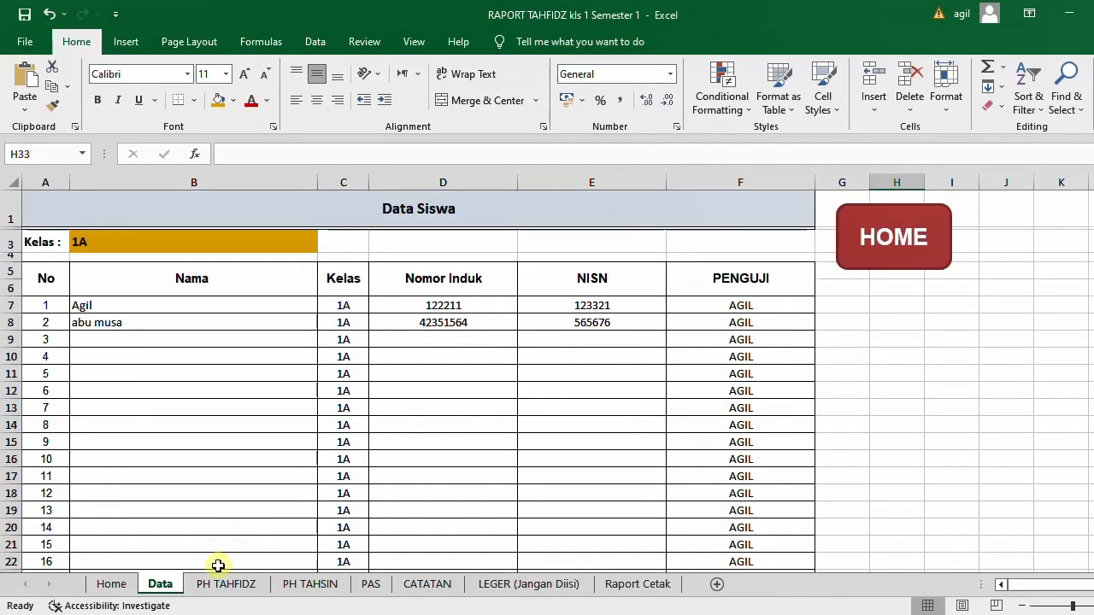
left_click(906, 238)
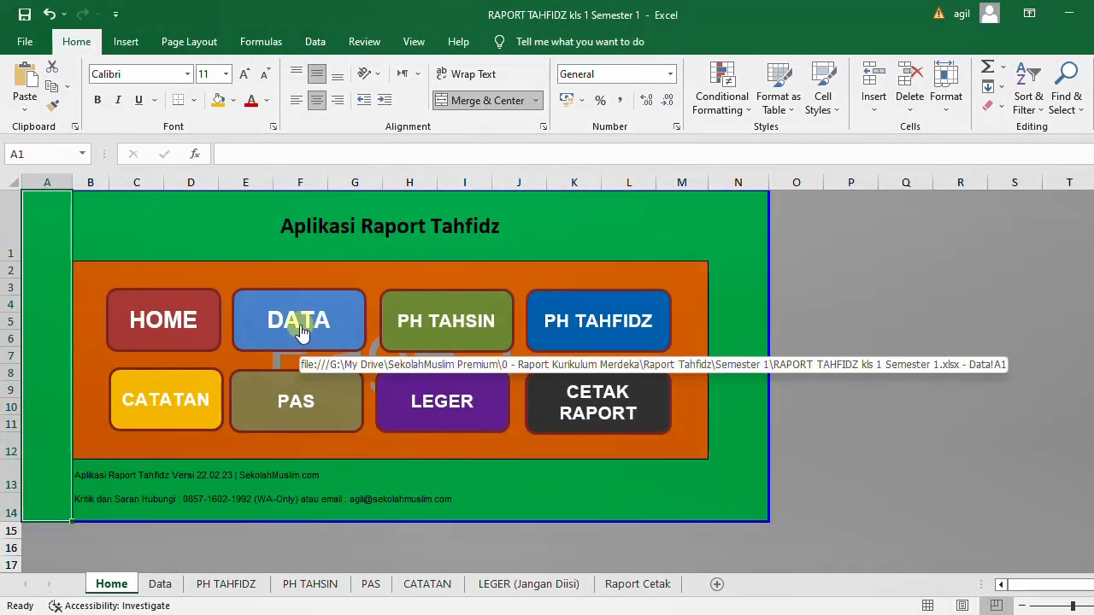
left_click(457, 322)
scroll(825, 363, "down", 2)
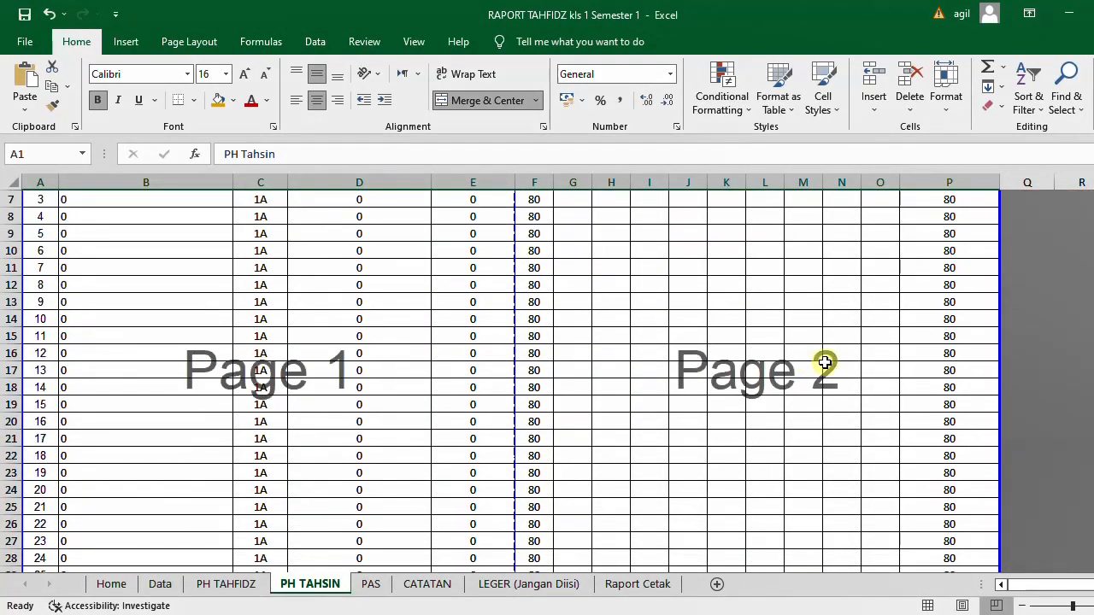
scroll(825, 363, "up", 2)
scroll(825, 364, "down", 1)
scroll(825, 364, "up", 1)
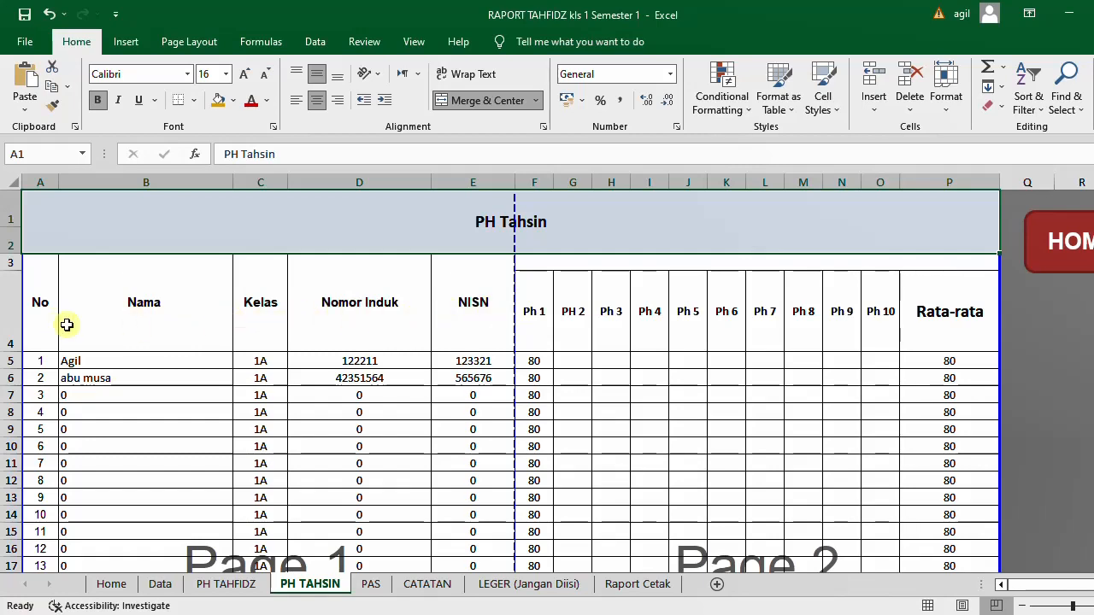
Compare the Nama, Kelas, Nomor Induk and NISN columns on PH TAHSIN with the Data sheet and return to PH TAHSIN
left_click_drag(103, 323, 226, 607)
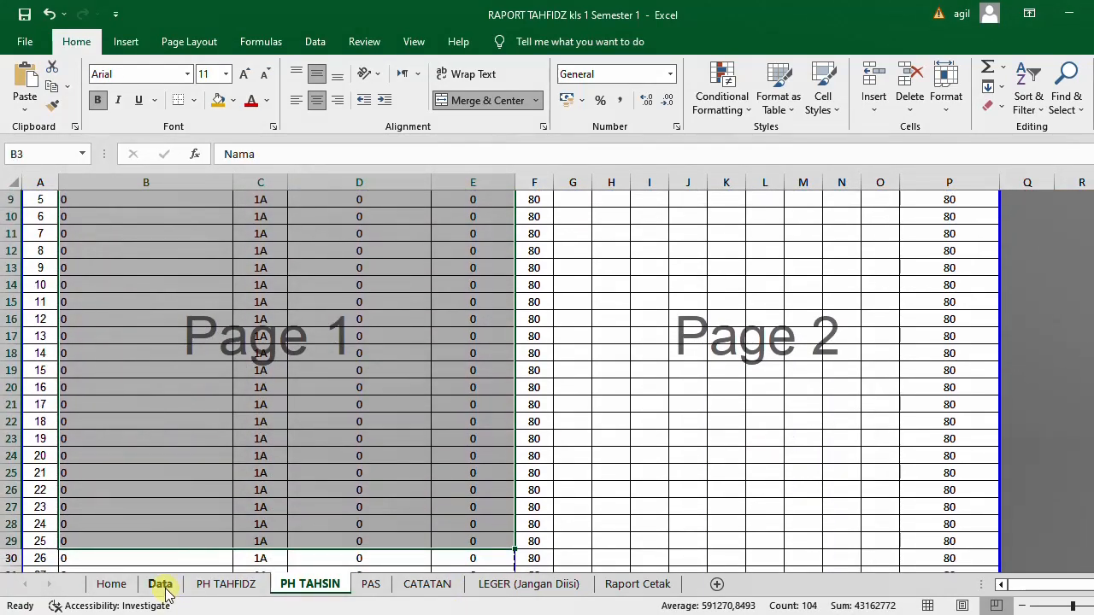
scroll(430, 454, "up", 3)
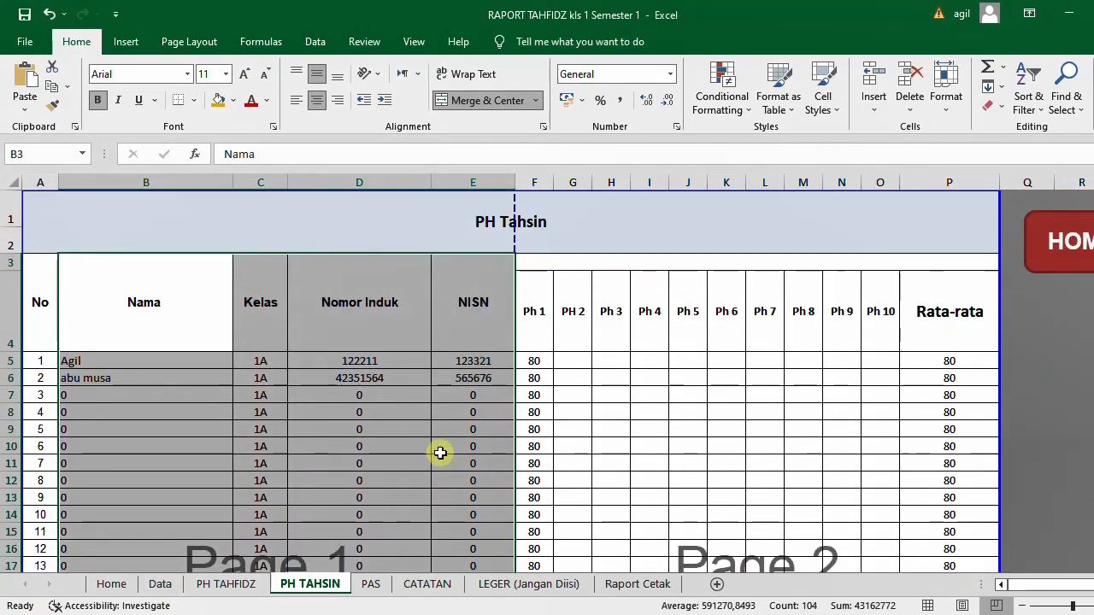
left_click(158, 584)
left_click(310, 585)
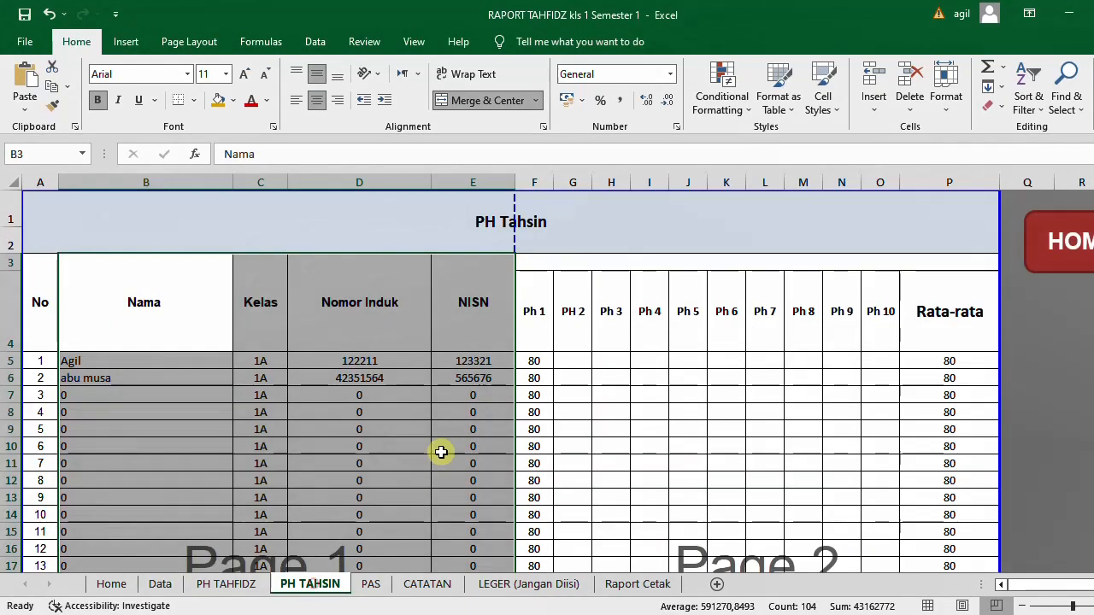
Look over the first student's Ph 1 to Ph 4 score cells on the PH TAHSIN sheet
left_click(399, 429)
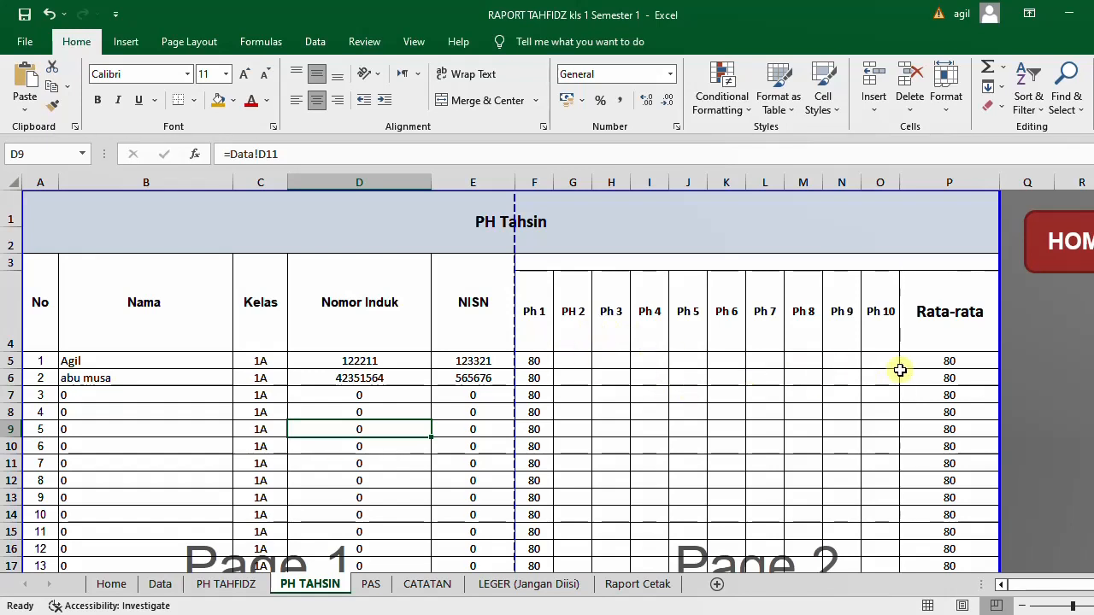
left_click(535, 361)
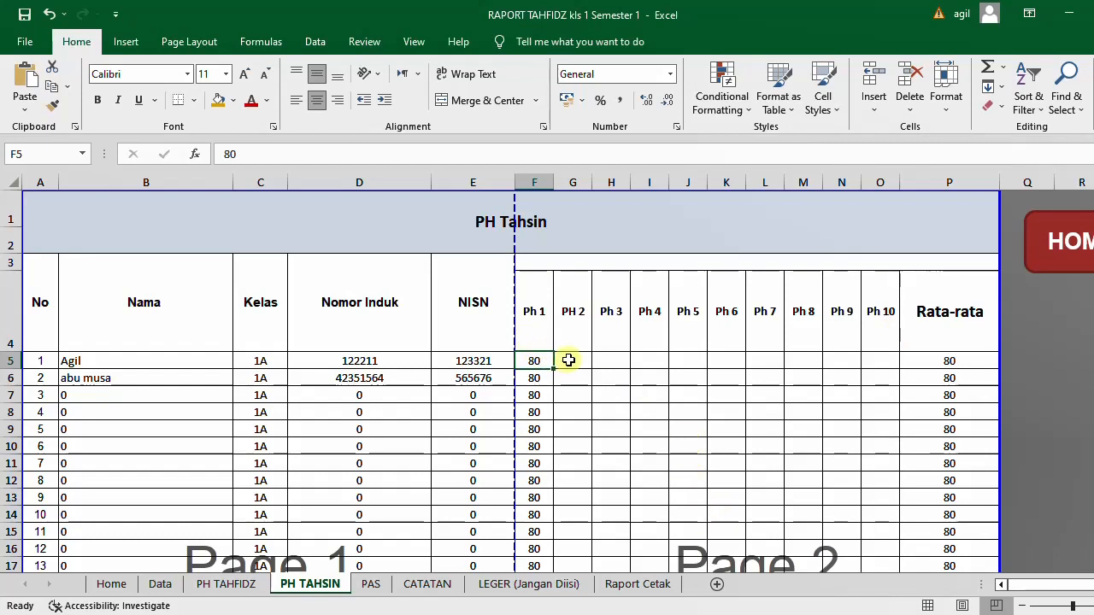
left_click(617, 362)
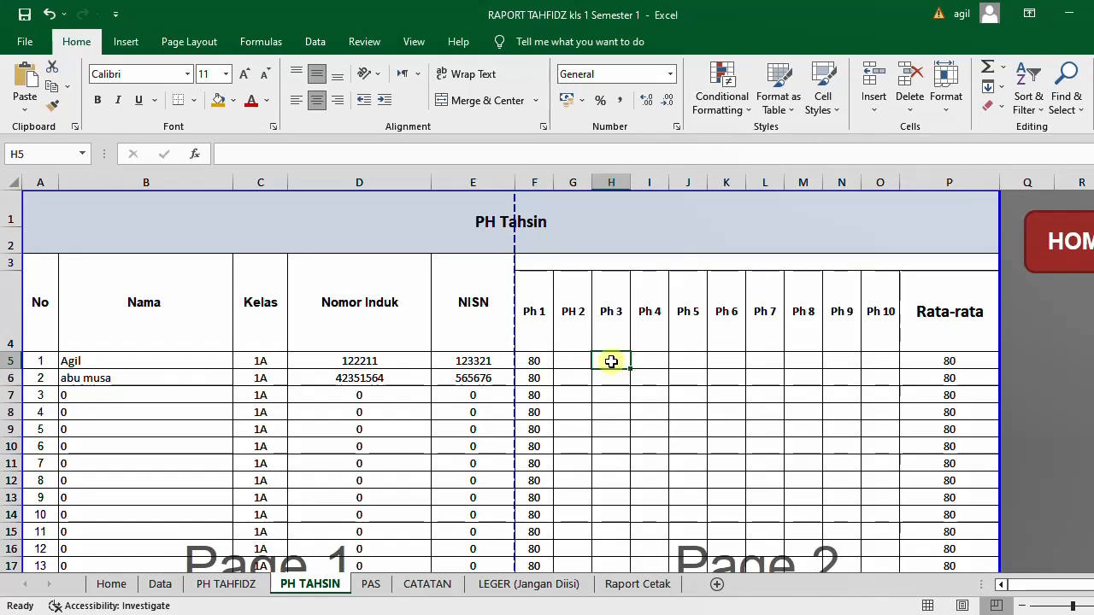
left_click(566, 360)
left_click(611, 360)
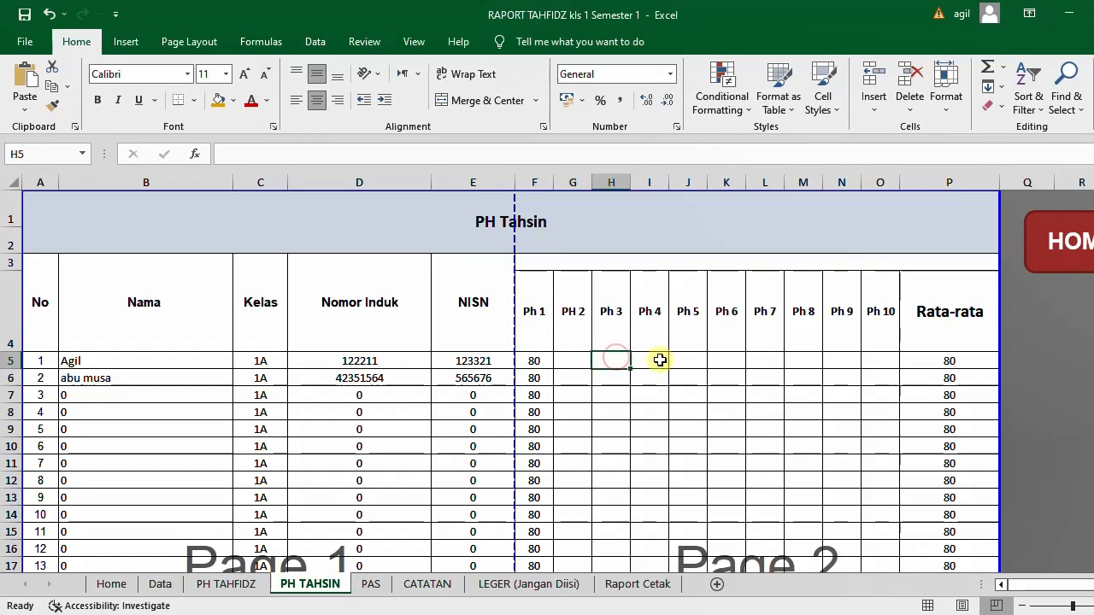
left_click(656, 360)
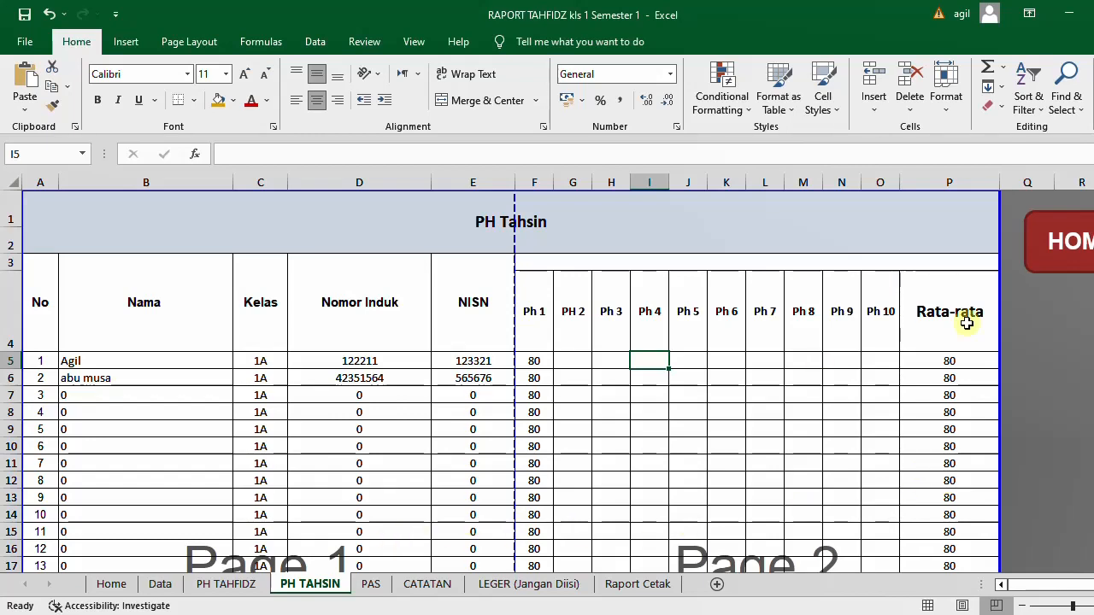
Go through the Home sheet to PH TAHFIDZ and look over the first student's an-nas, al-falaq and al-ikhlas scores
left_click(1064, 222)
left_click(609, 323)
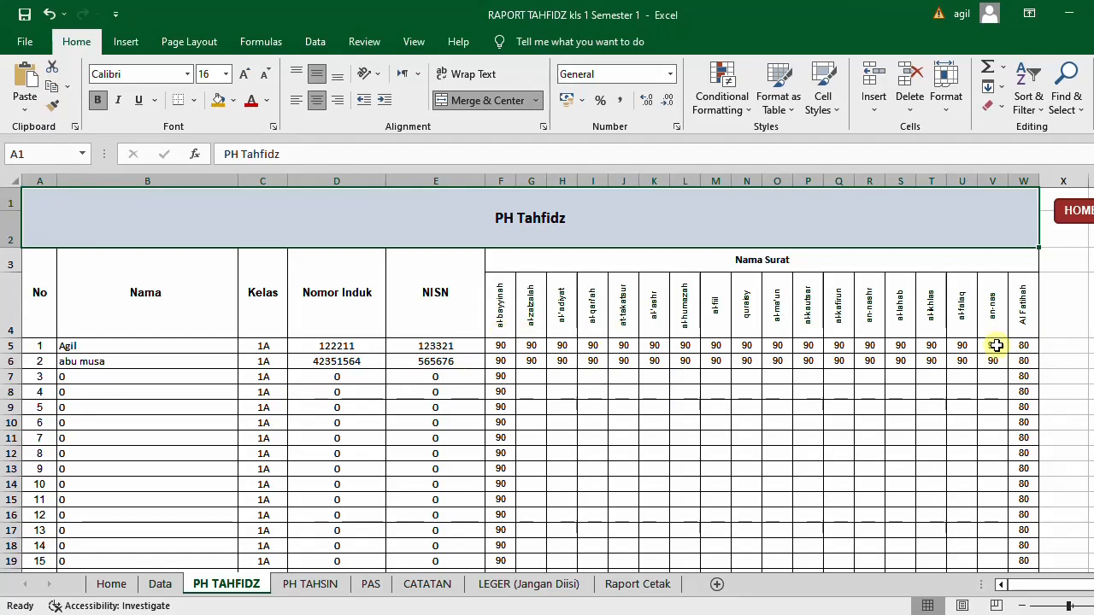
left_click(990, 345)
left_click(962, 345)
left_click(931, 346)
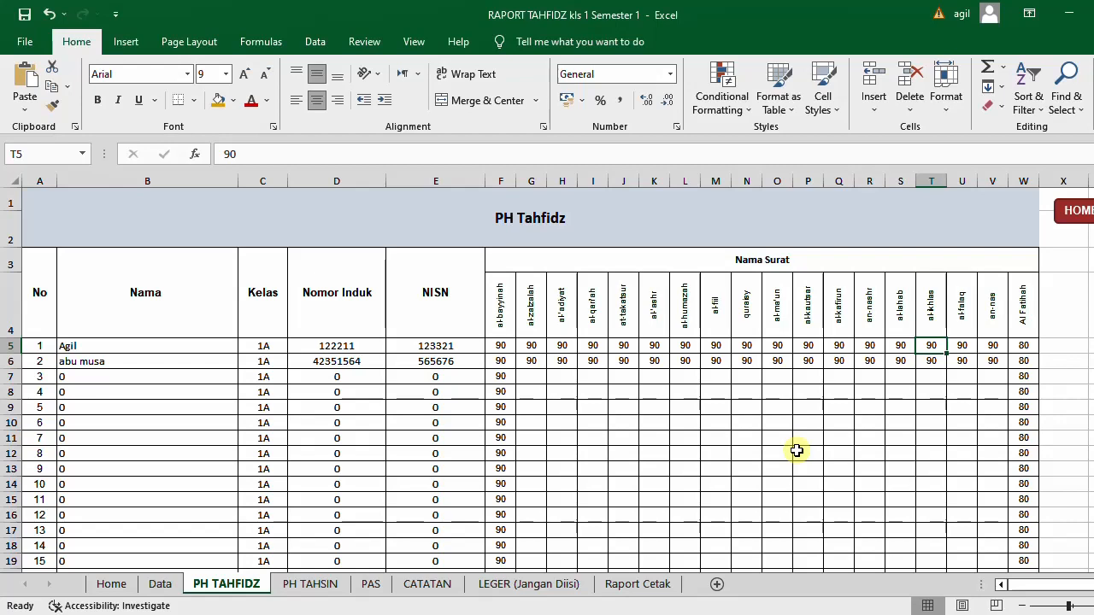
Return to the Home sheet and link the CATATAN button to cell A1 of the CATATAN sheet
left_click(1064, 210)
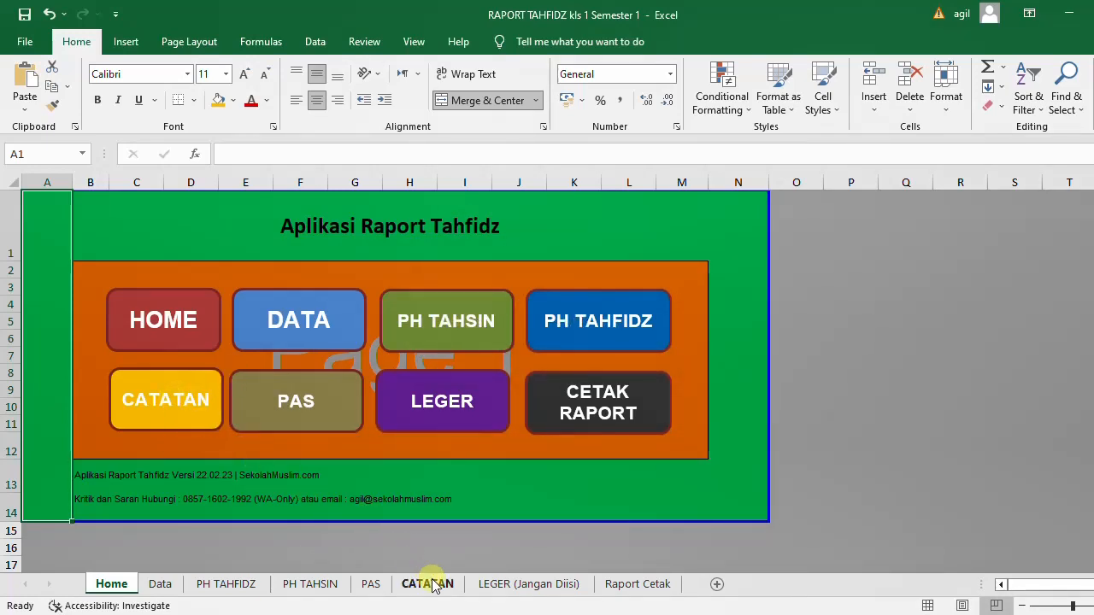
left_click(171, 405, "ctrl")
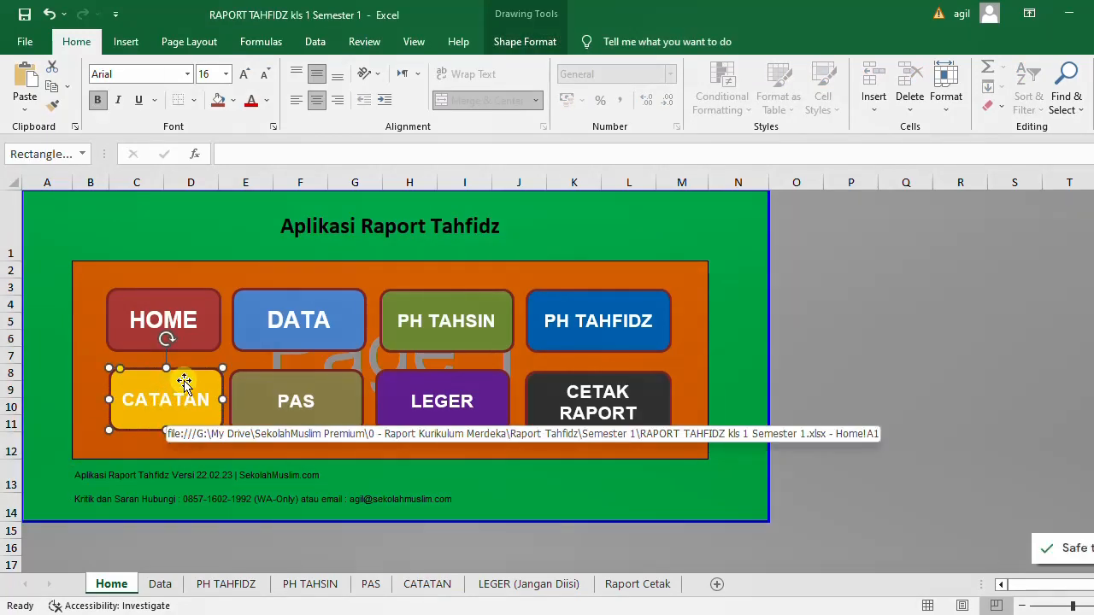
right_click(184, 382)
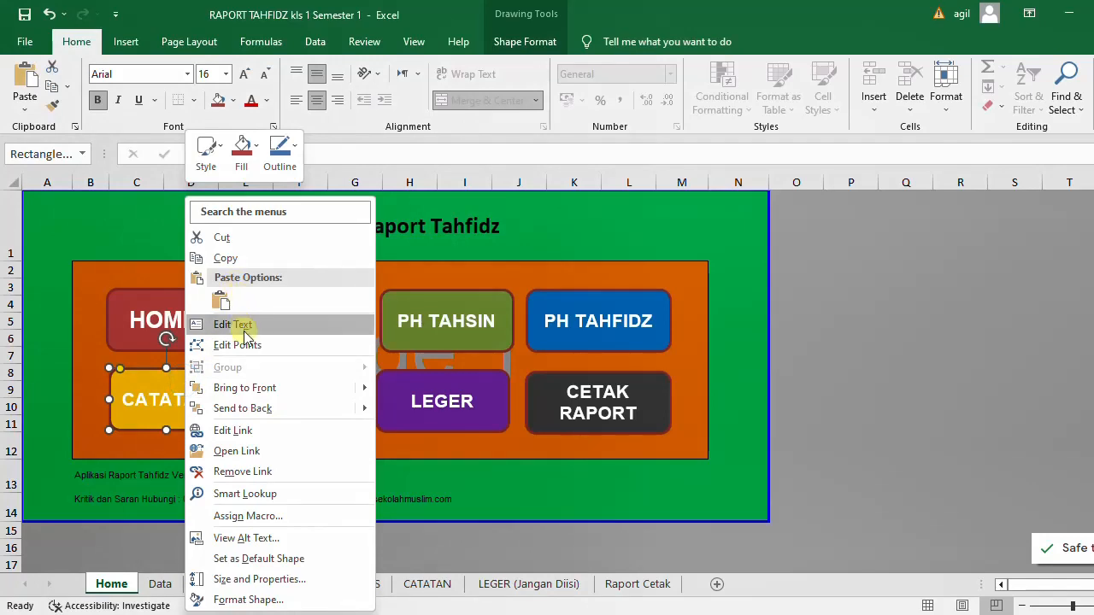
left_click(244, 430)
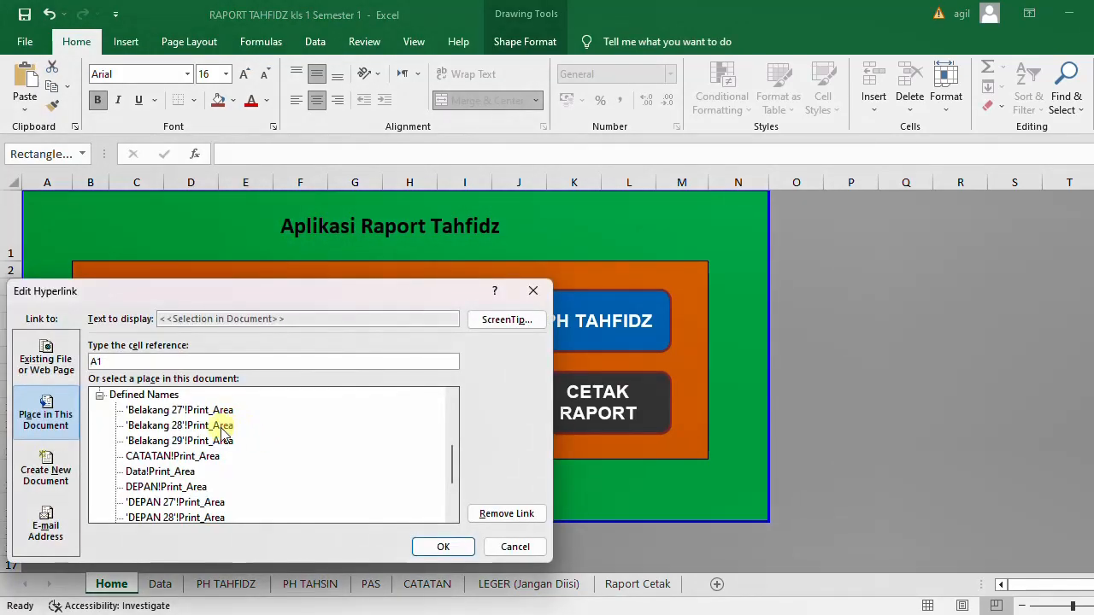
left_click(170, 456)
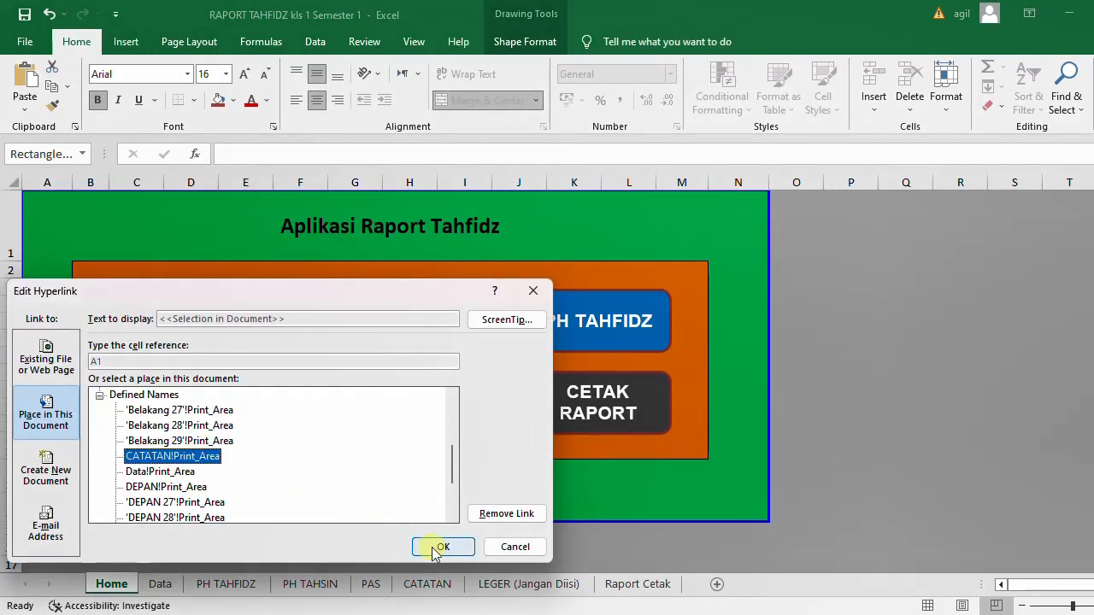
scroll(248, 458, "up", 5)
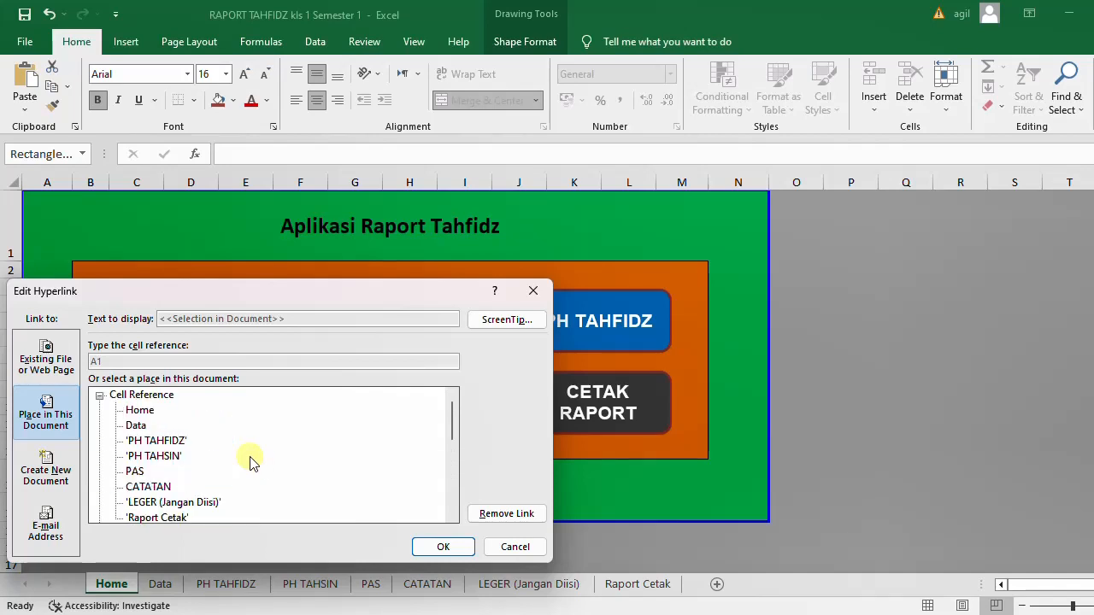
left_click(151, 487)
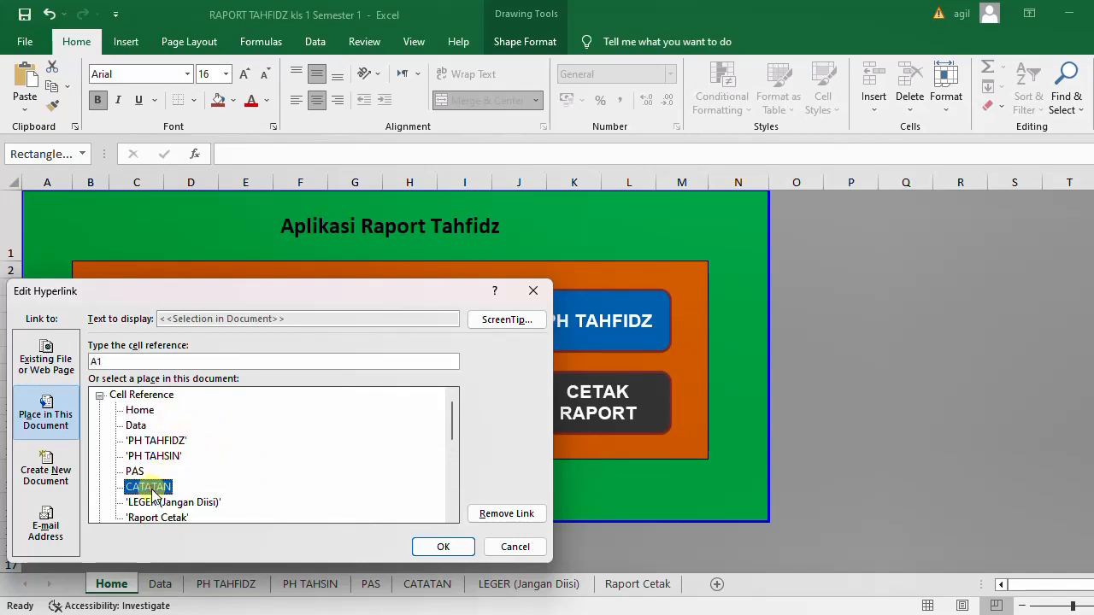
left_click(443, 548)
left_click(923, 446)
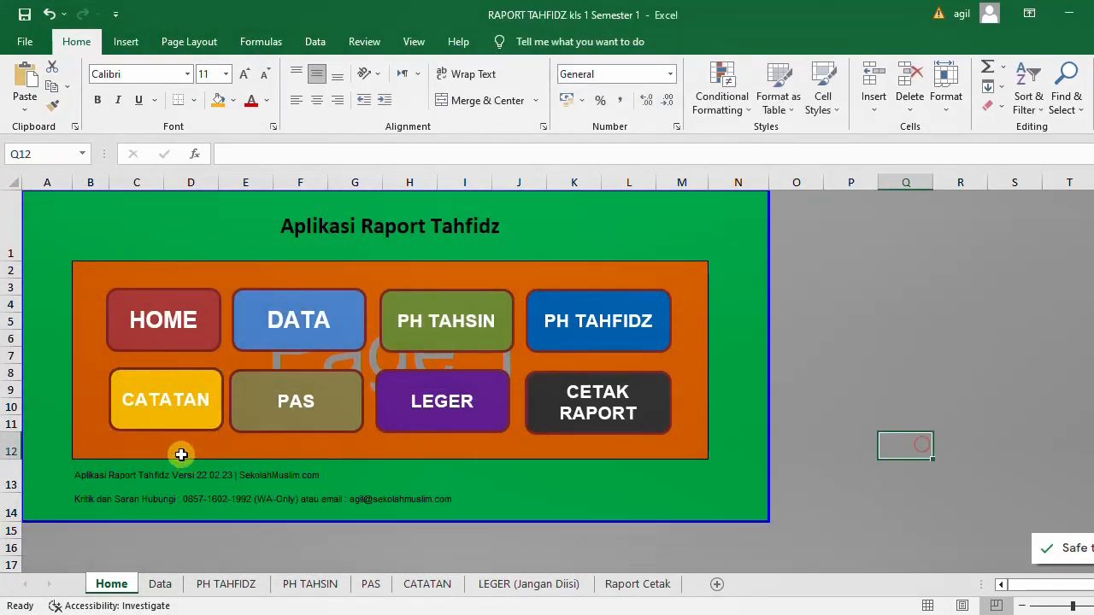
Follow the CATATAN button to its sheet and widen the Nama column
left_click(167, 394)
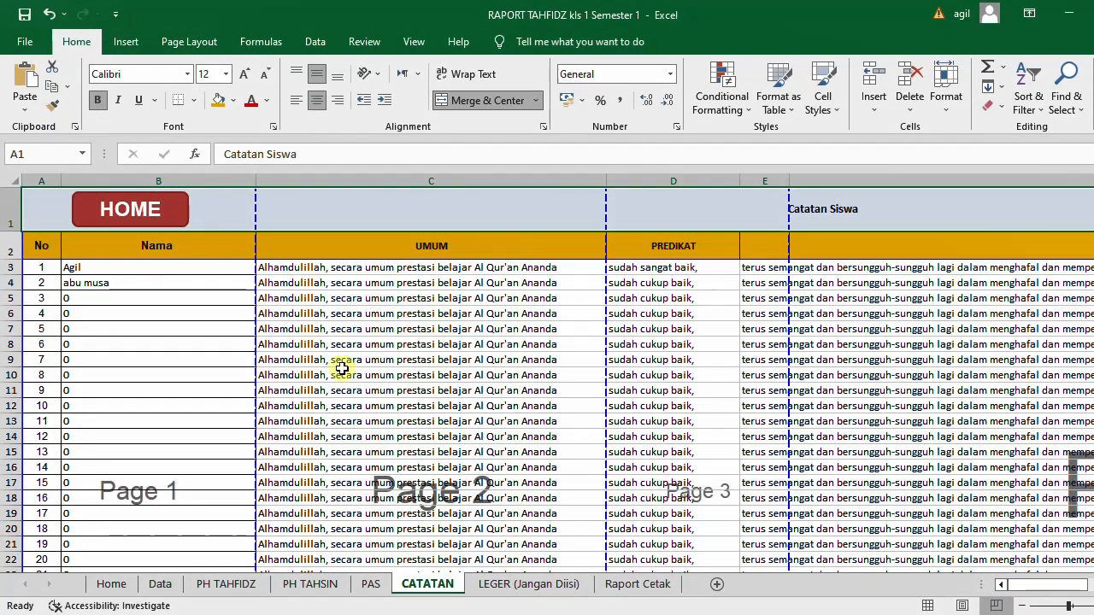
left_click_drag(258, 178, 365, 178)
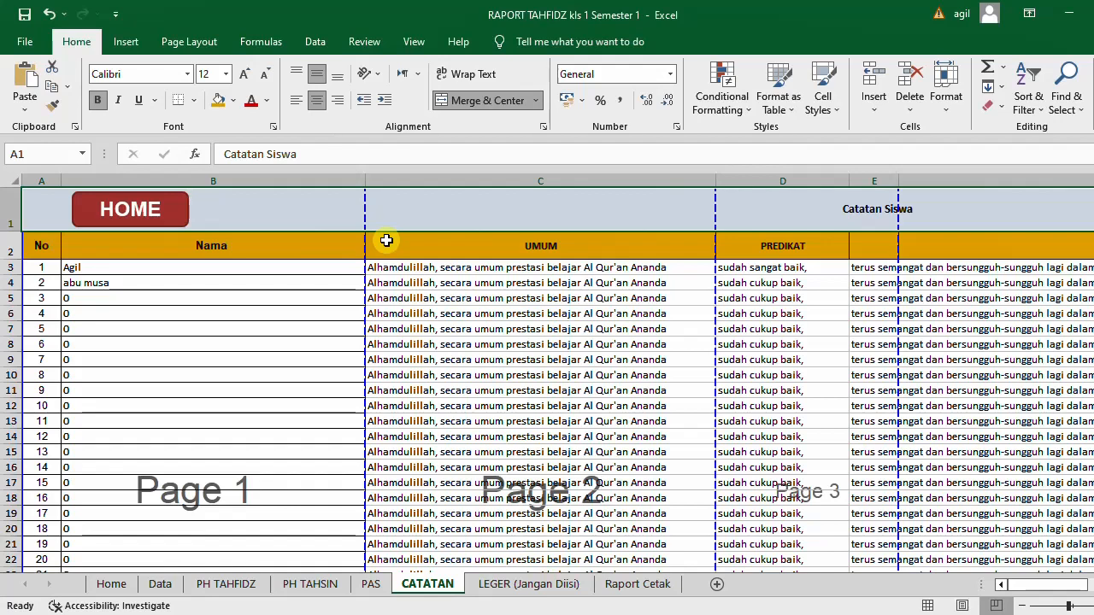
left_click(163, 393)
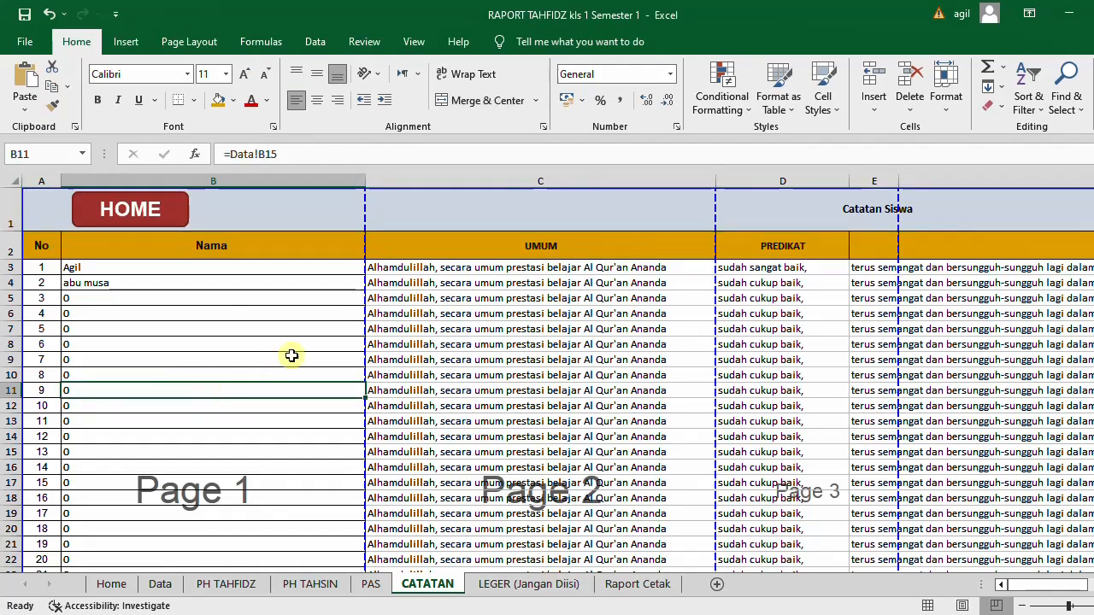
Examine the first student's note on CATATAN across the Nama, UMUM, PREDIKAT and NASIHAT/PESAN columns
left_click(213, 263)
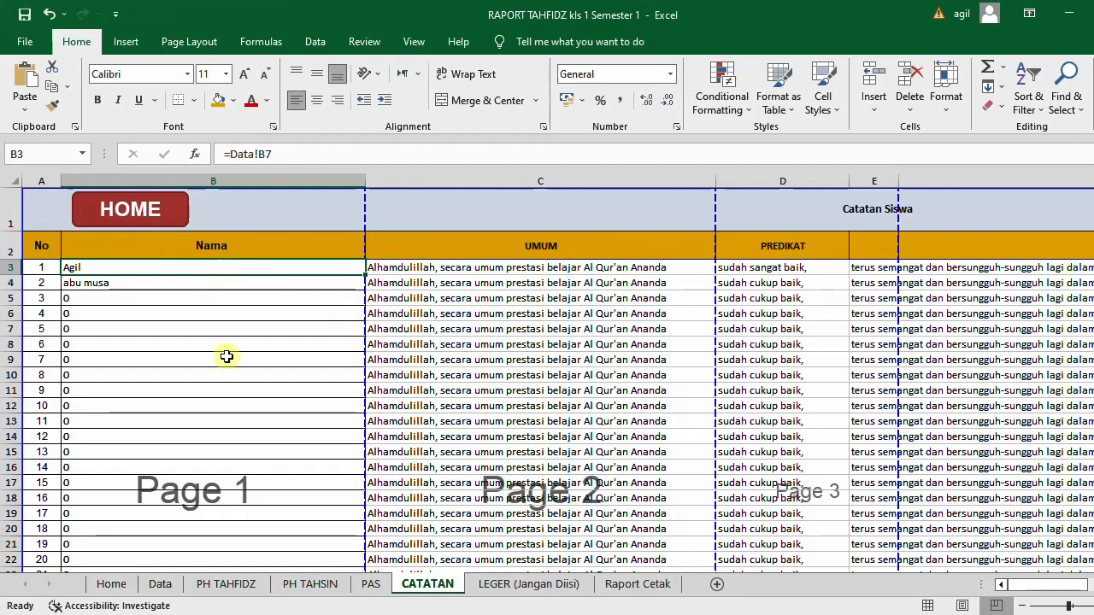
left_click(4, 267)
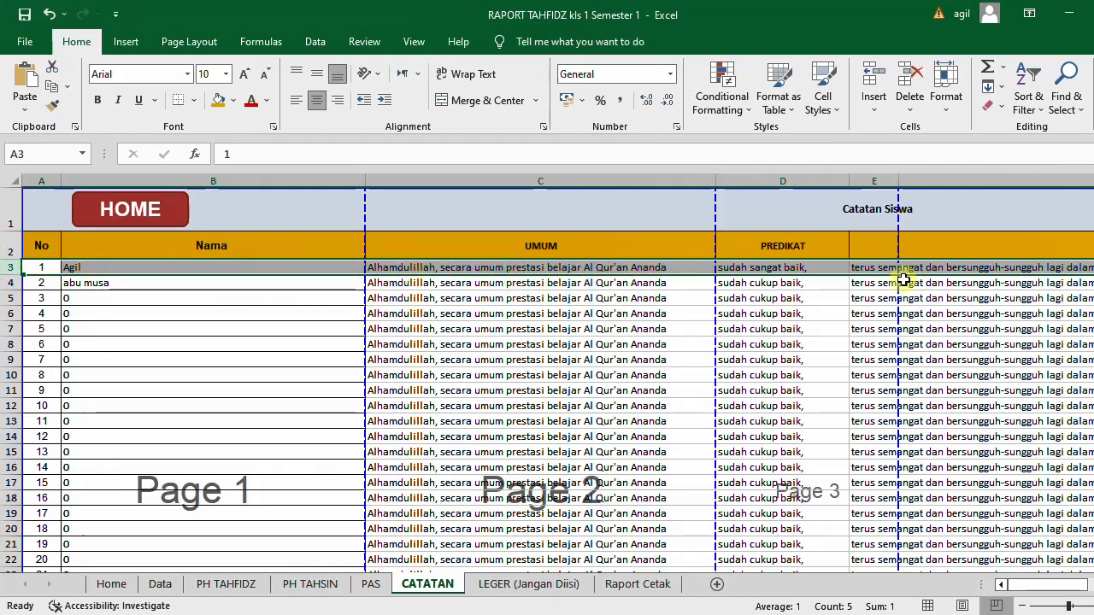
left_click(633, 314)
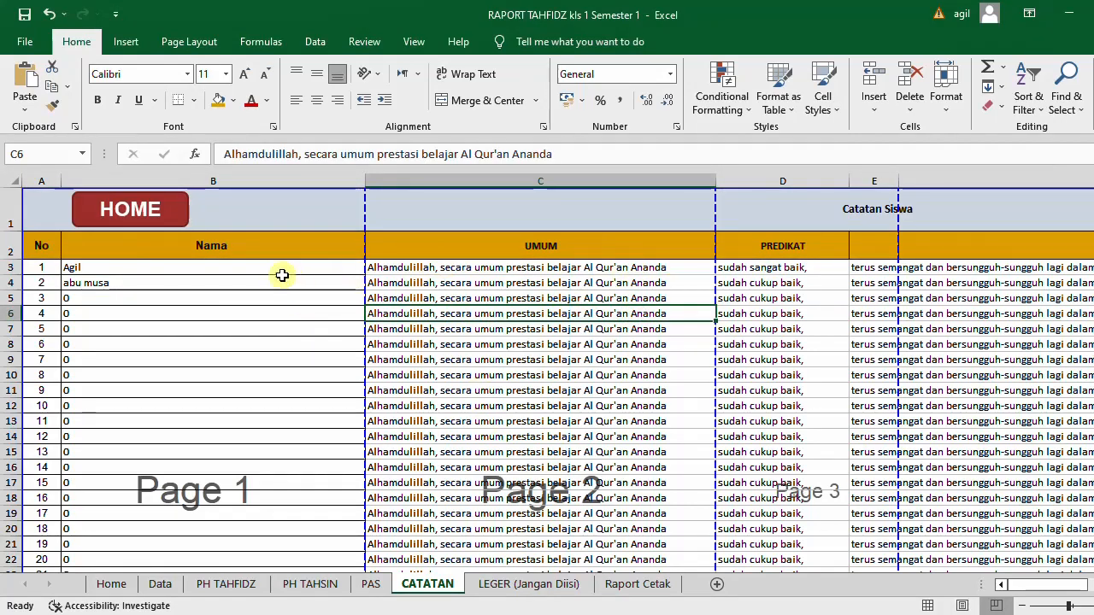
left_click(211, 267)
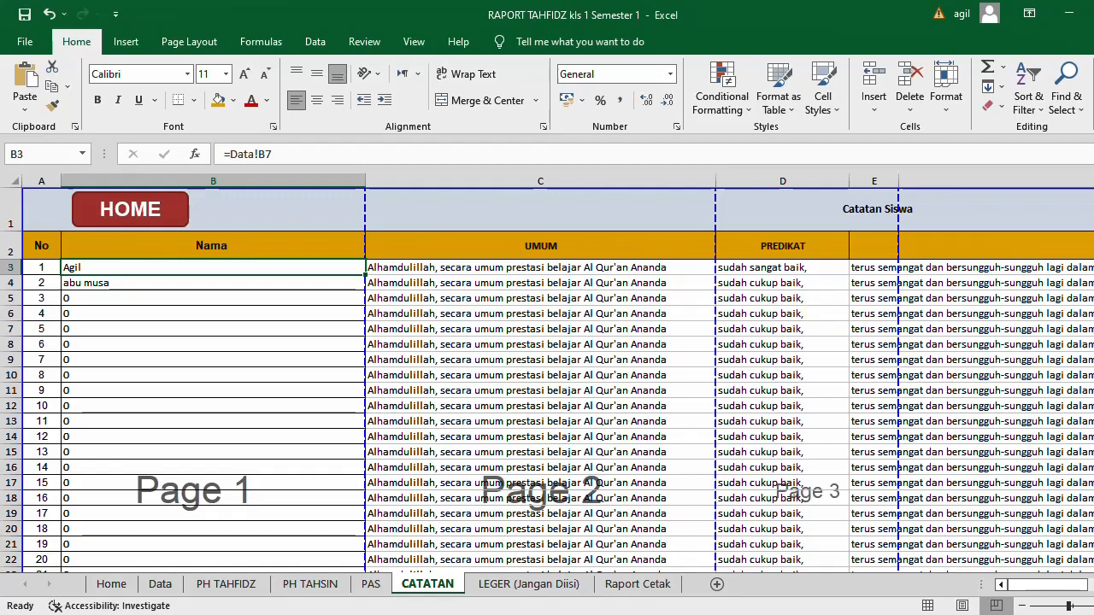
scroll(613, 249, "right", 8)
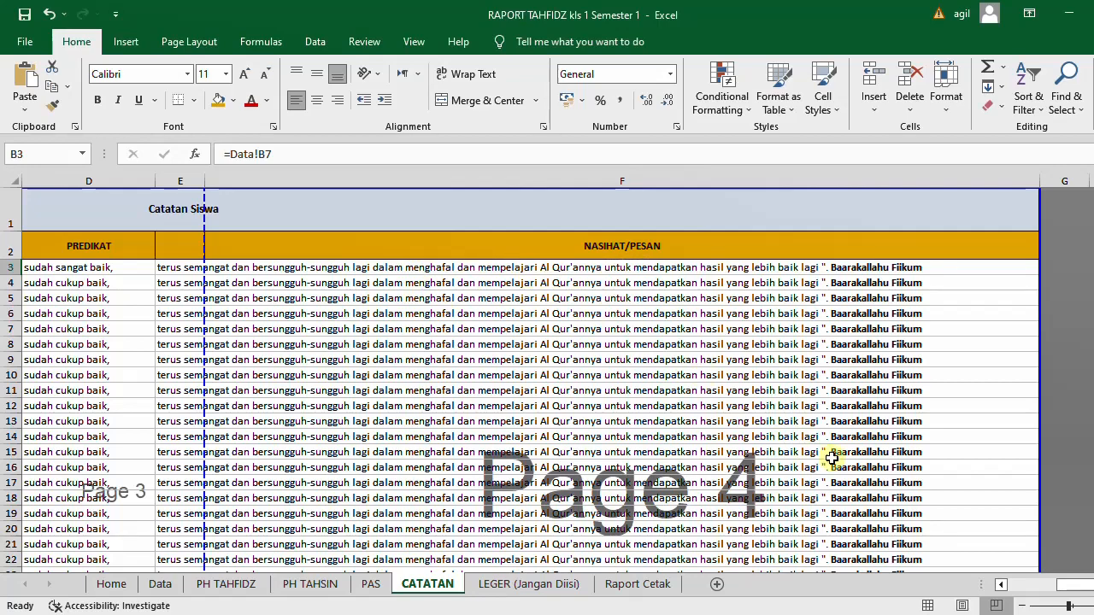
mouse_move(1070, 586)
left_mouse_down()
mouse_move(1024, 601)
mouse_move(1069, 590)
left_mouse_up()
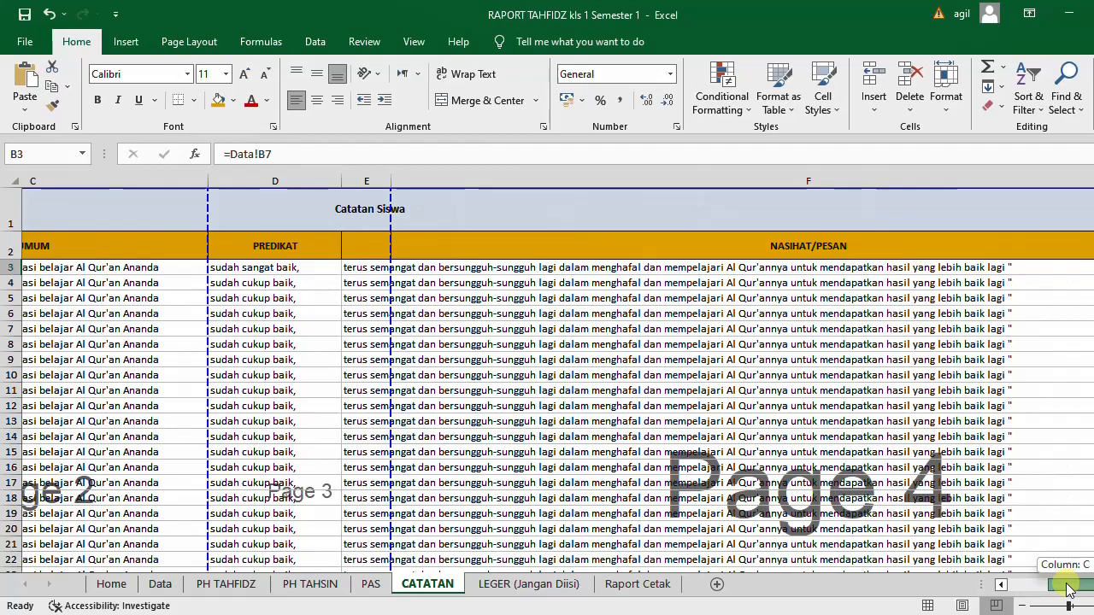
left_click_drag(1068, 589, 1069, 590)
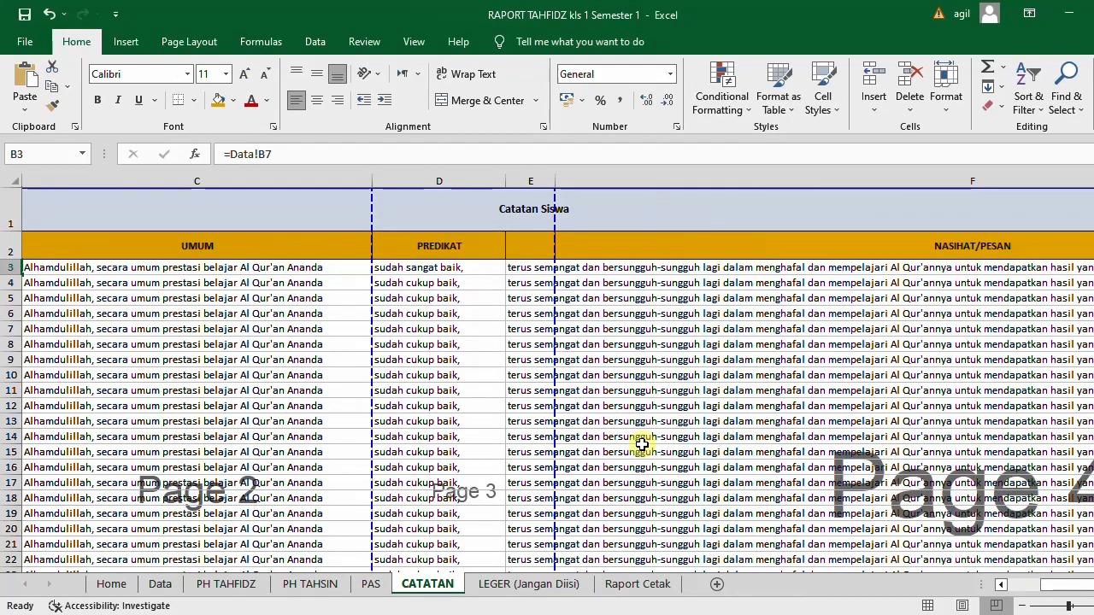
left_click_drag(1053, 587, 1039, 589)
Open the Raport Cetak sheet, review the printed report and inspect the note for parents in A28
left_click(637, 584)
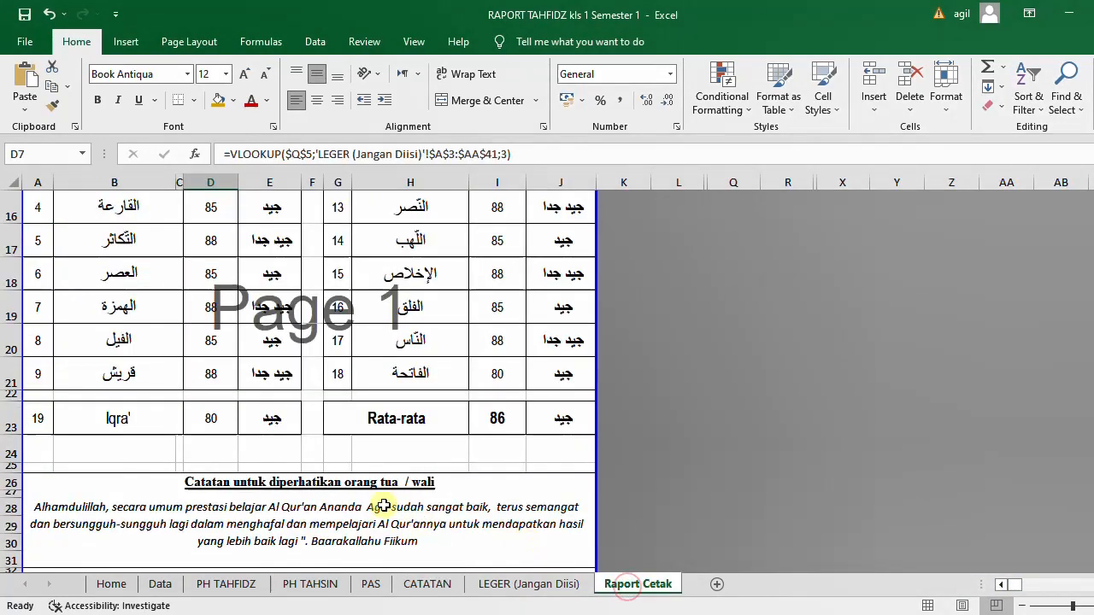
scroll(384, 506, "down", 3)
scroll(339, 466, "up", 7)
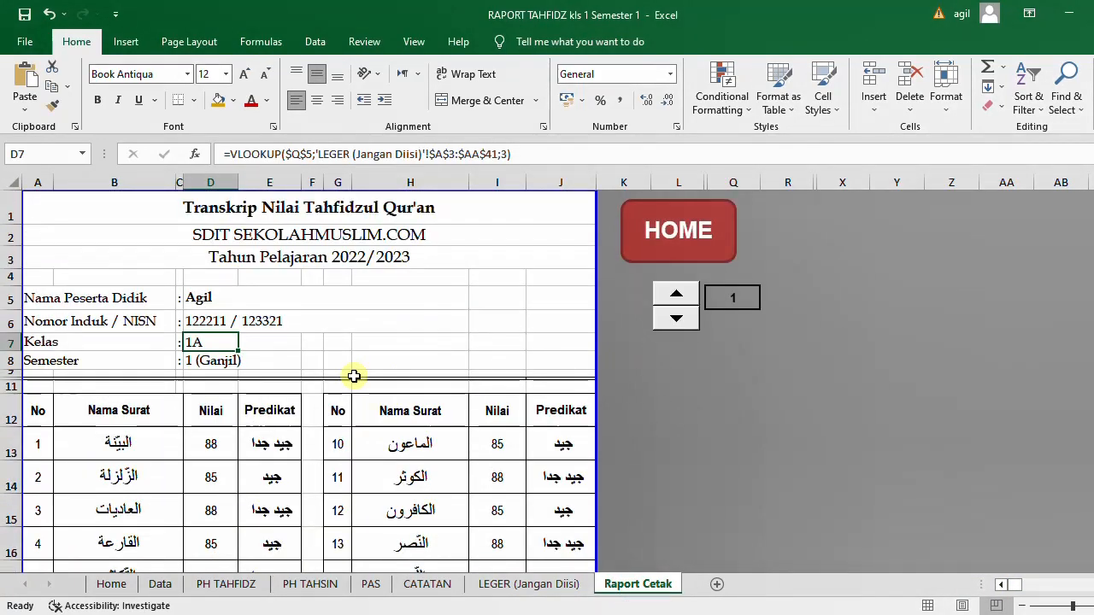
scroll(376, 359, "down", 7)
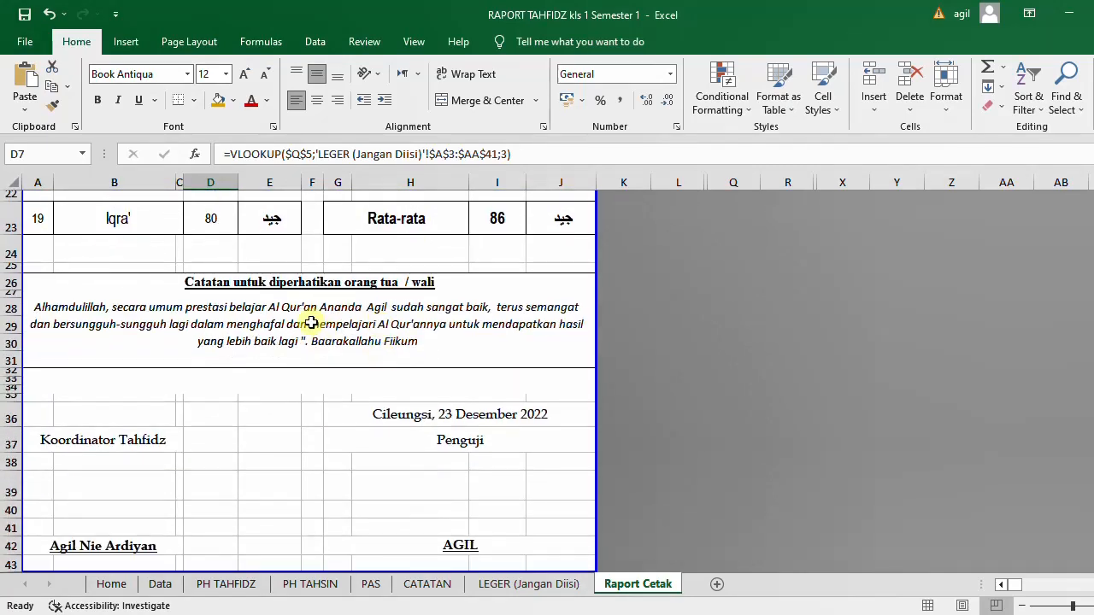
left_click(312, 323)
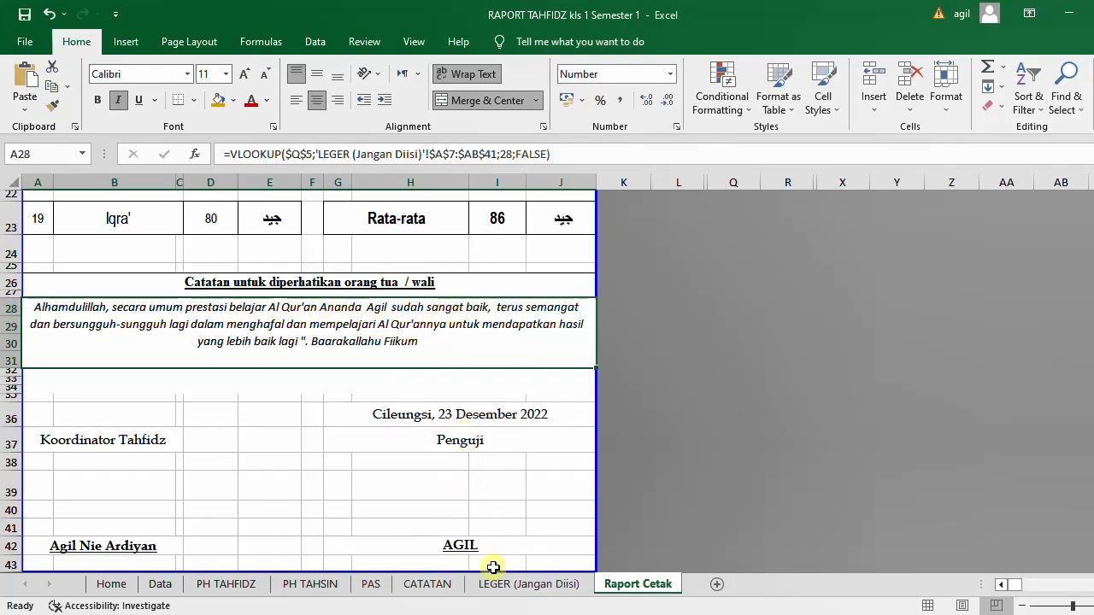
Change the first student's PREDIKAT on the CATATAN sheet to "masih kurang baik,"
left_click(427, 584)
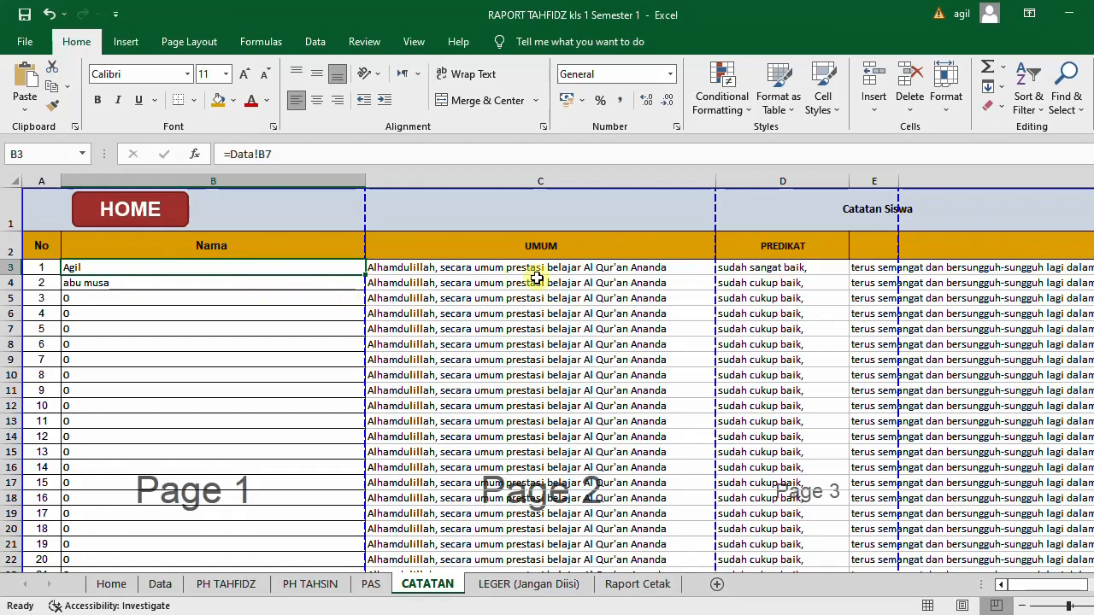
left_click(763, 268)
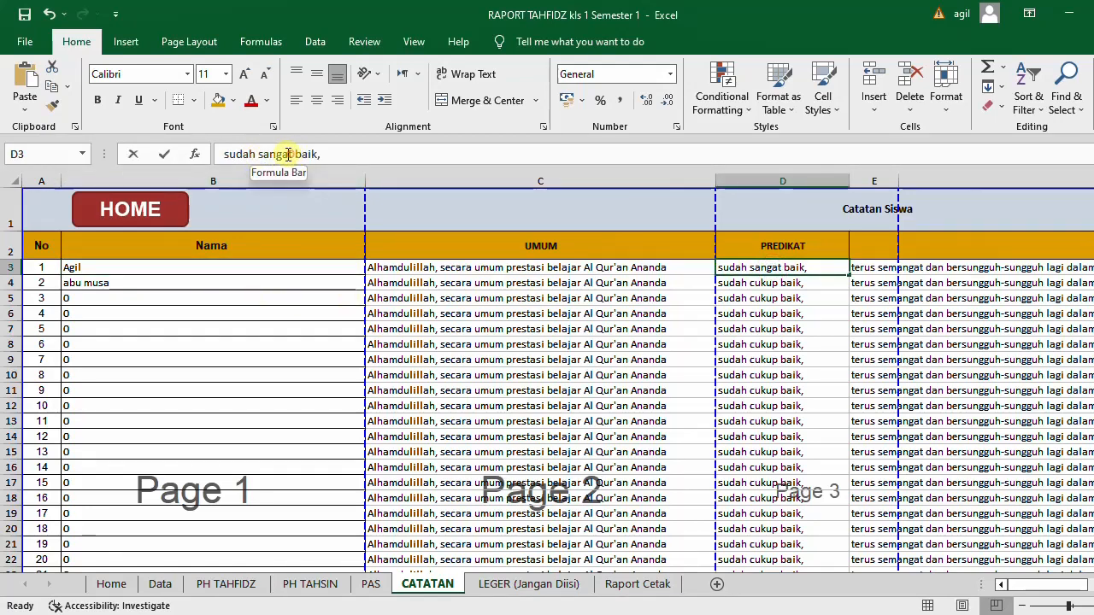
left_click_drag(291, 154, 222, 154)
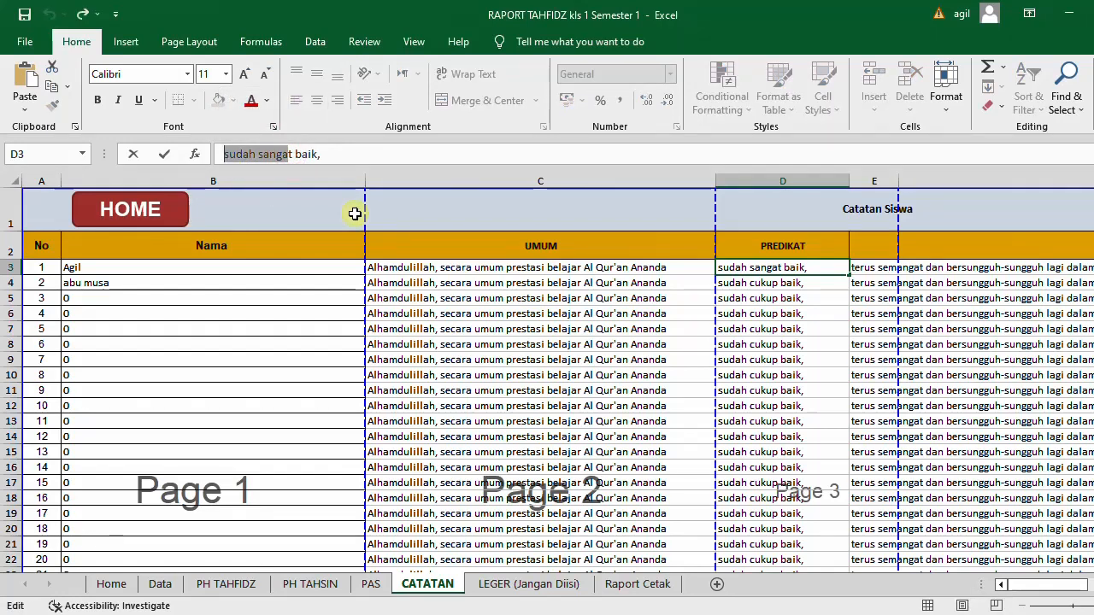
type("masih ")
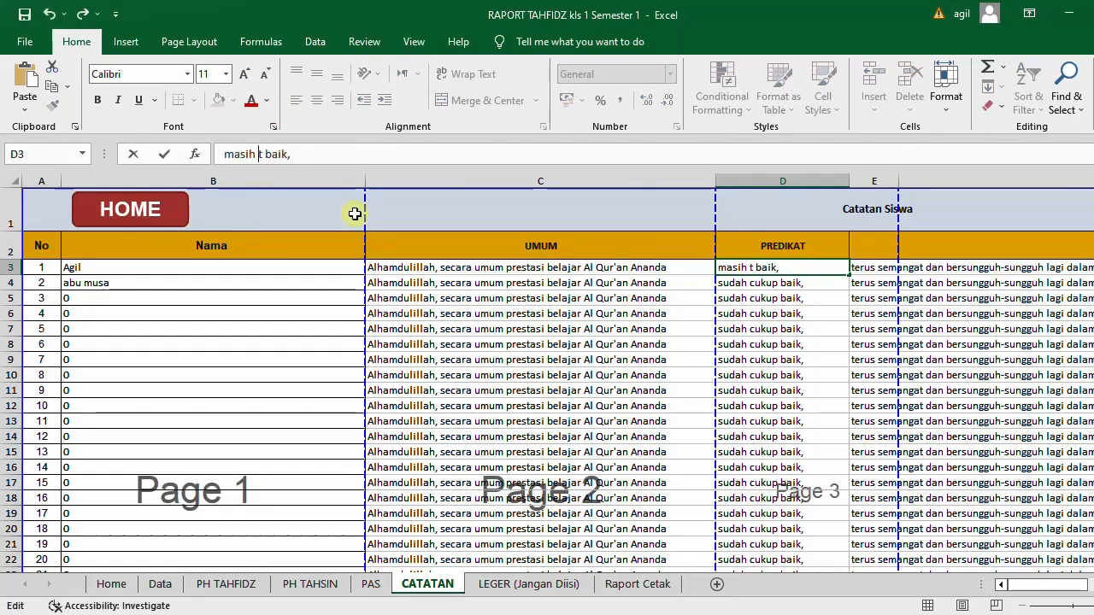
type("kurang")
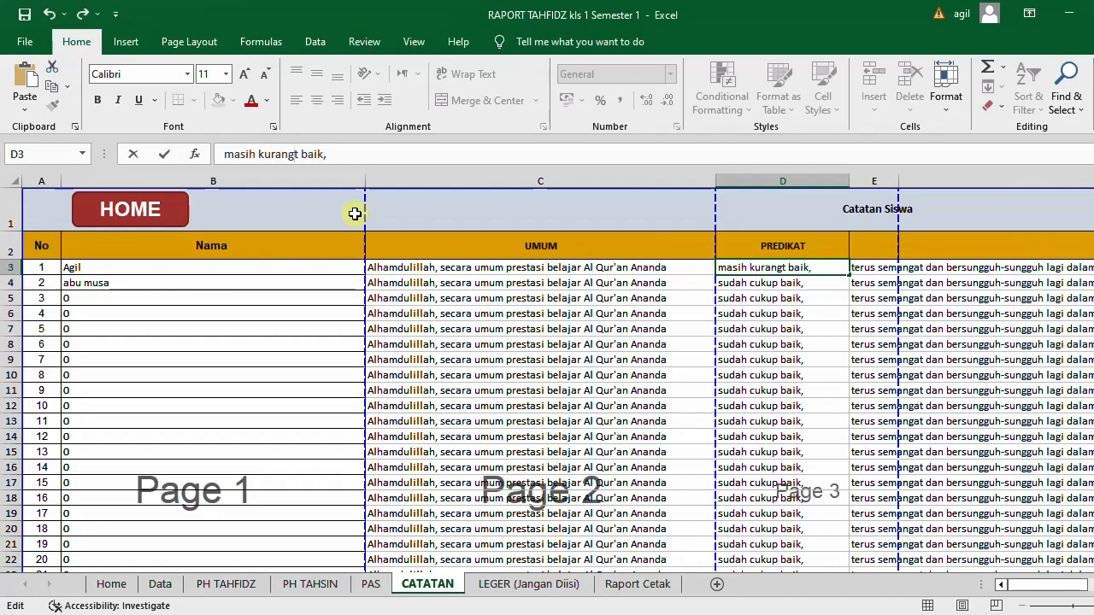
key("Delete")
left_click_drag(761, 344, 763, 282)
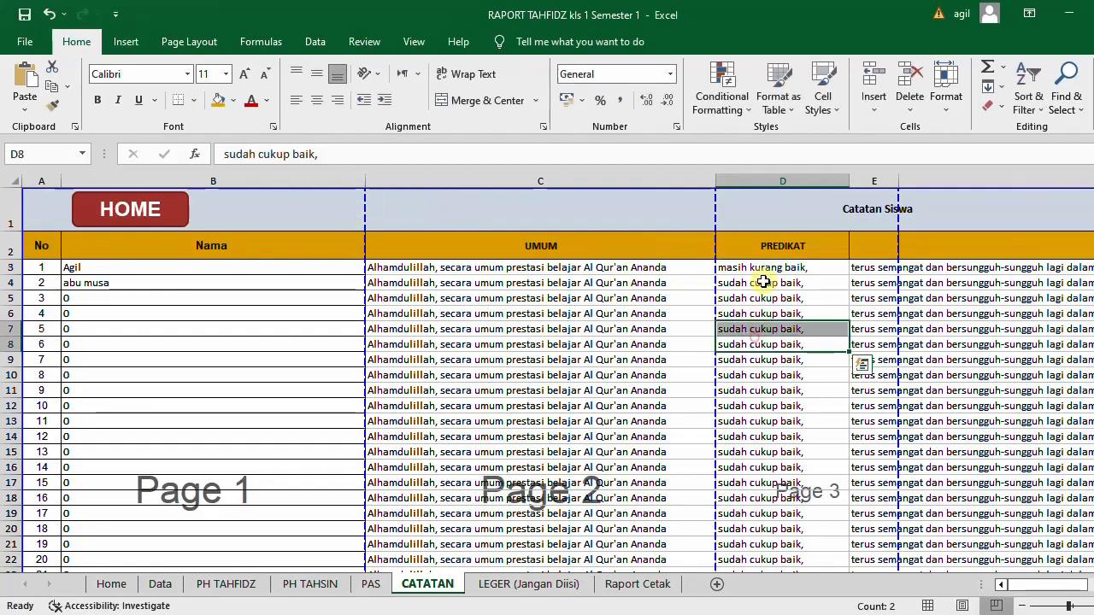
Compare the first student's parent note on Raport Cetak with the PREDIKAT and UMUM texts on the CATATAN sheet
left_click(638, 585)
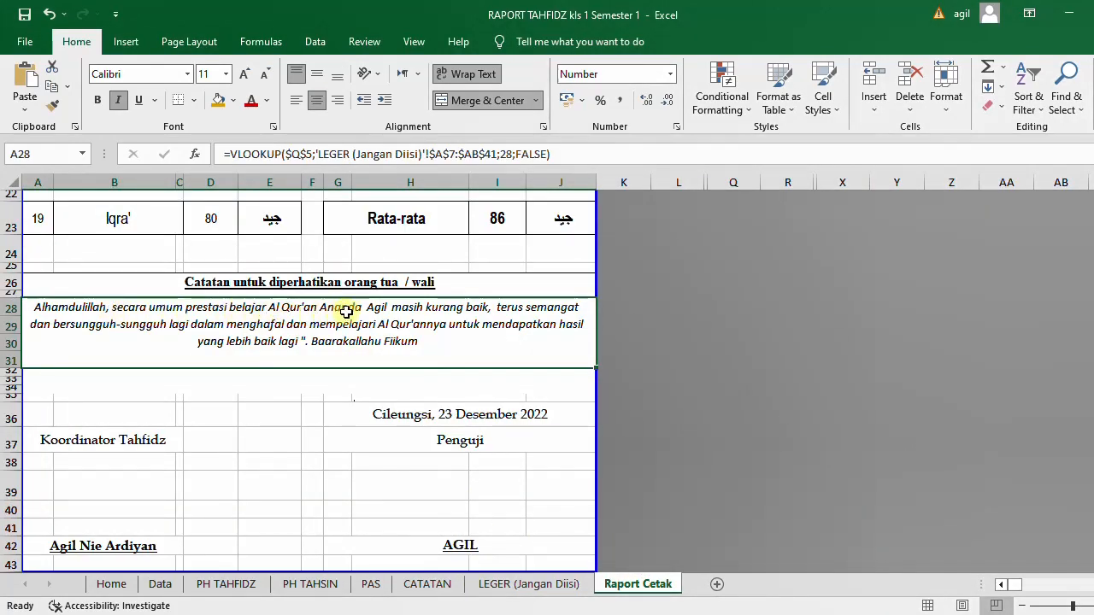
left_click(783, 349)
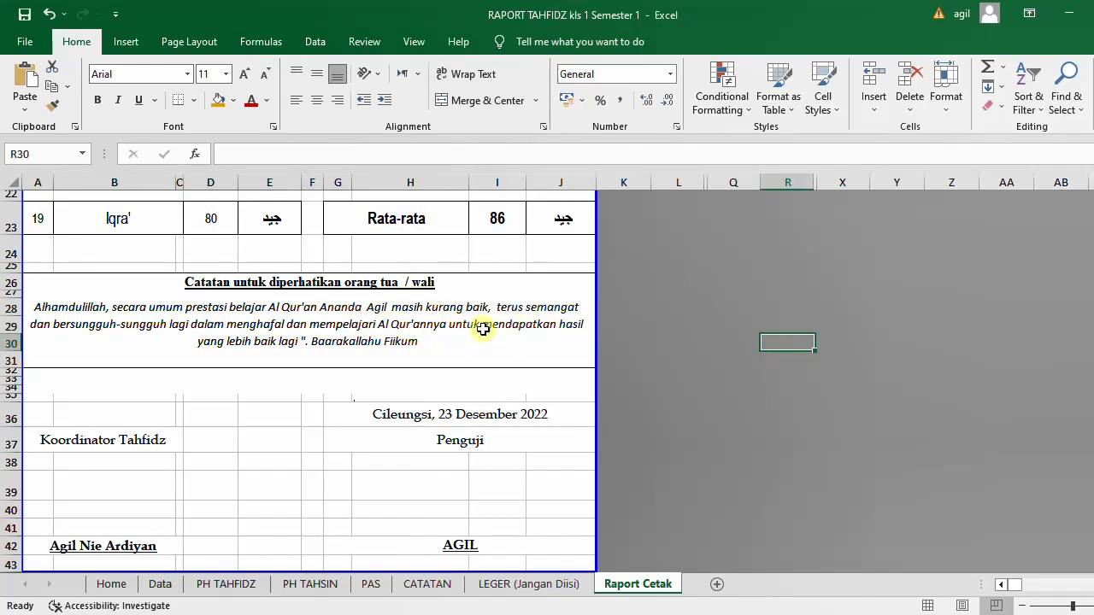
left_click(428, 585)
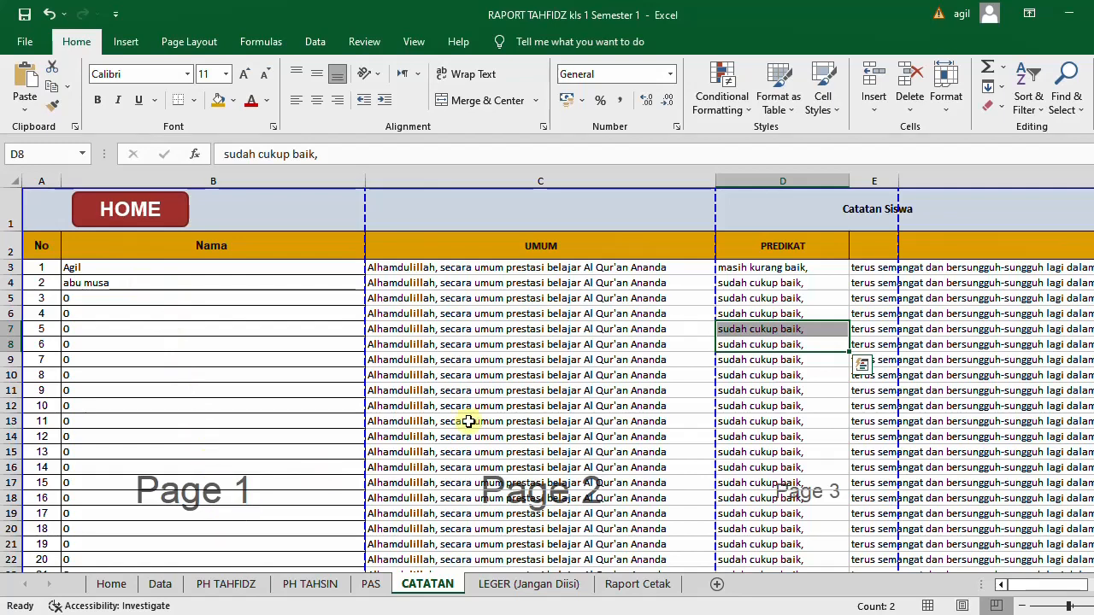
left_click(794, 372)
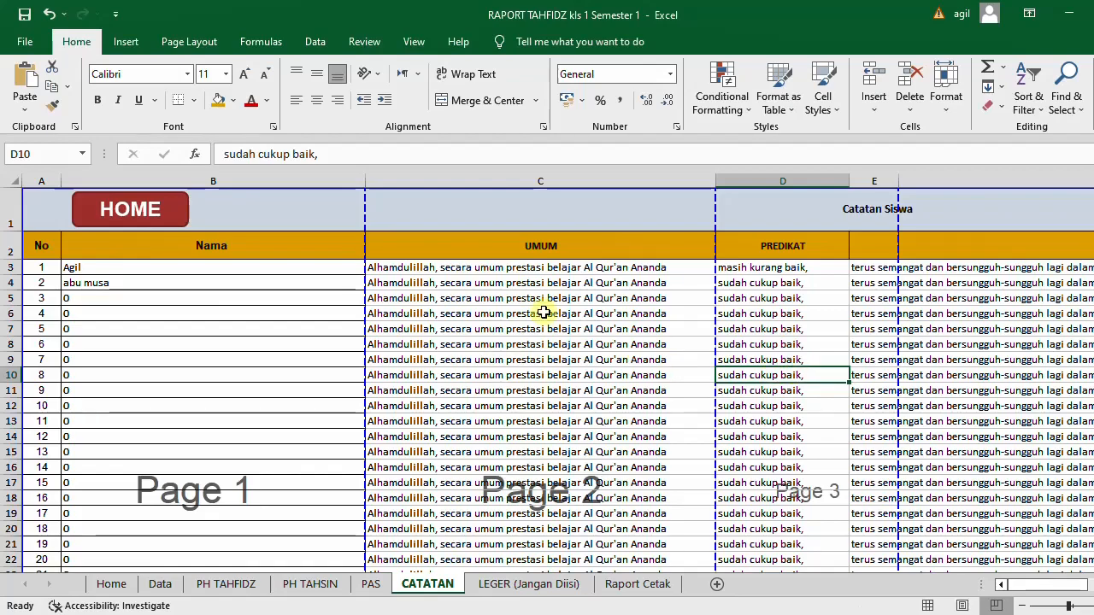
left_click_drag(493, 267, 521, 442)
scroll(522, 413, "up", 4)
left_click(515, 360)
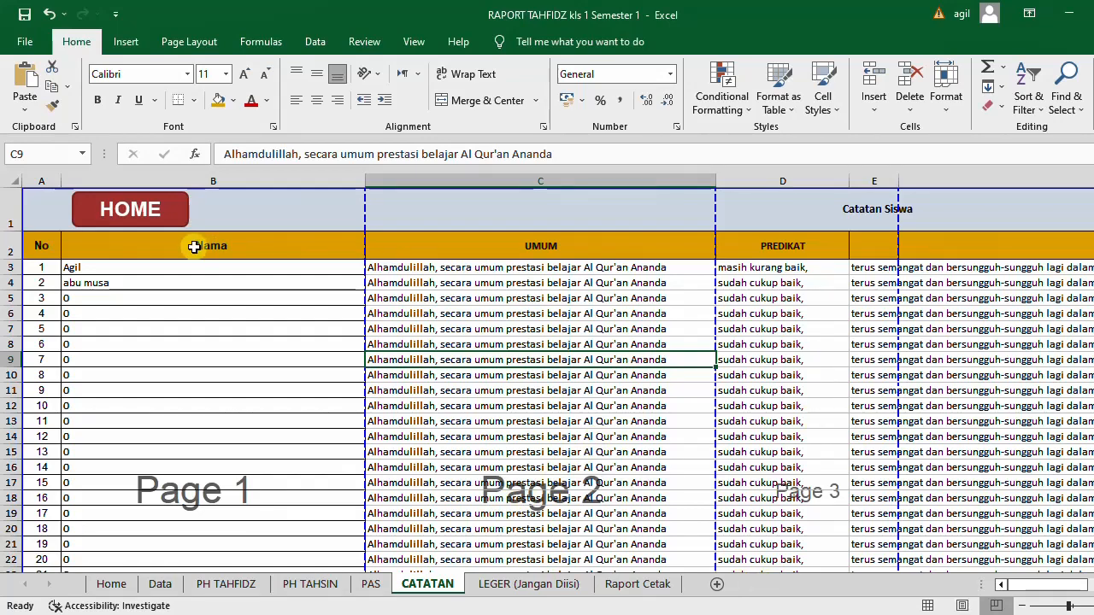
Return to the Home menu, open the PAS sheet and compare it with the PH TAHSIN score sheet
left_click(162, 214)
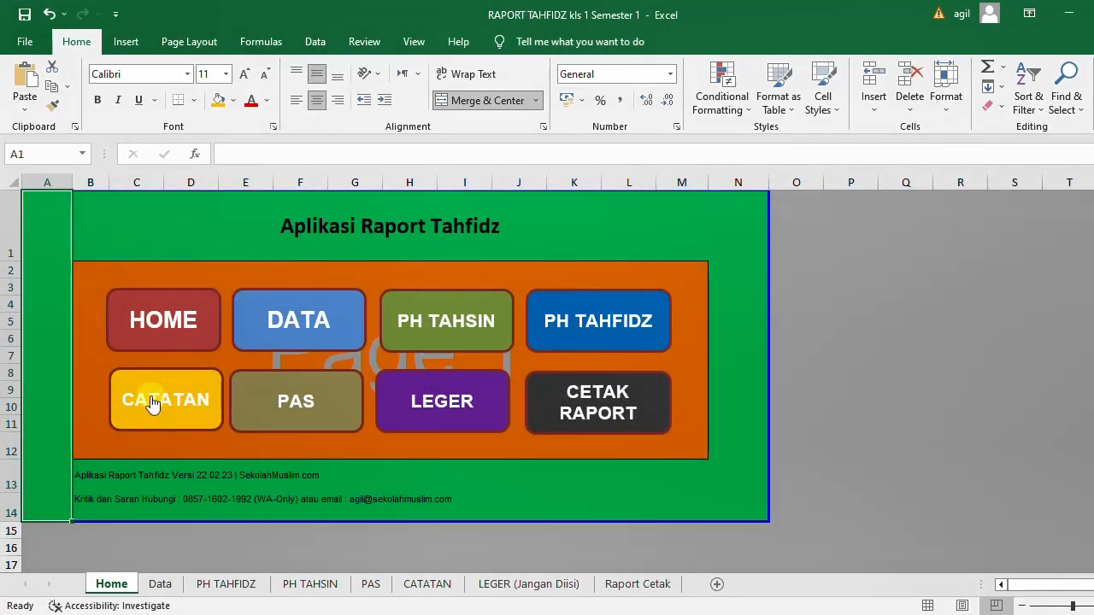
left_click(311, 397)
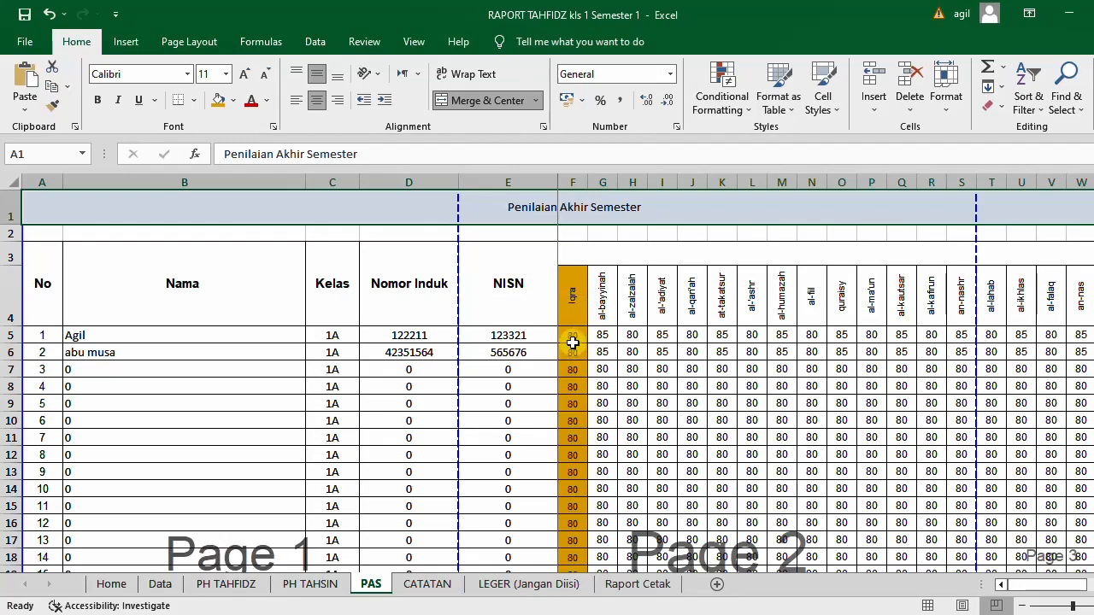
left_click(295, 585)
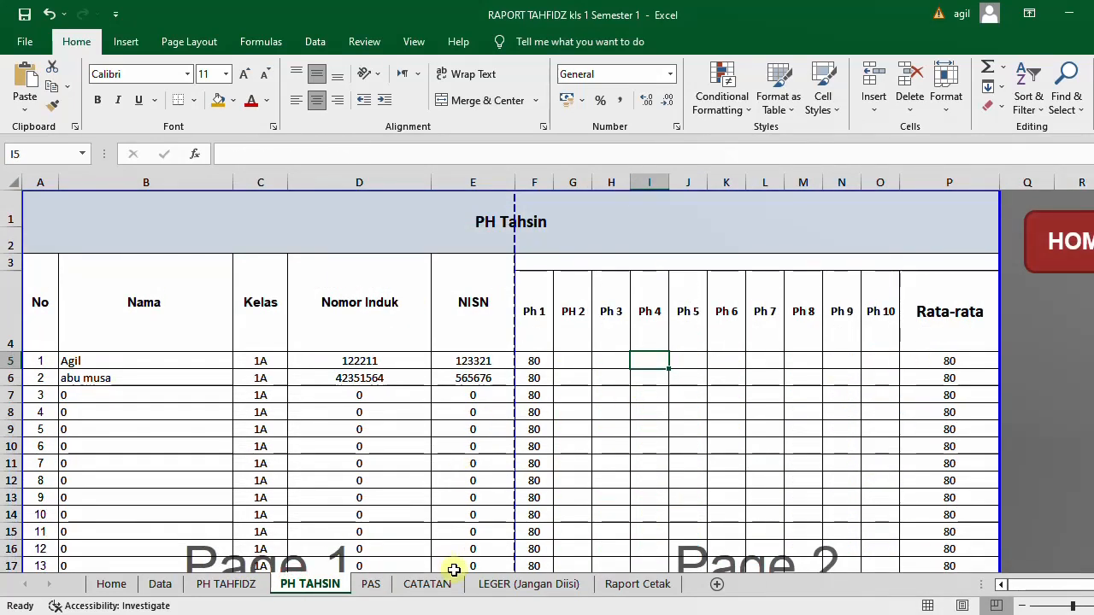
left_click(376, 585)
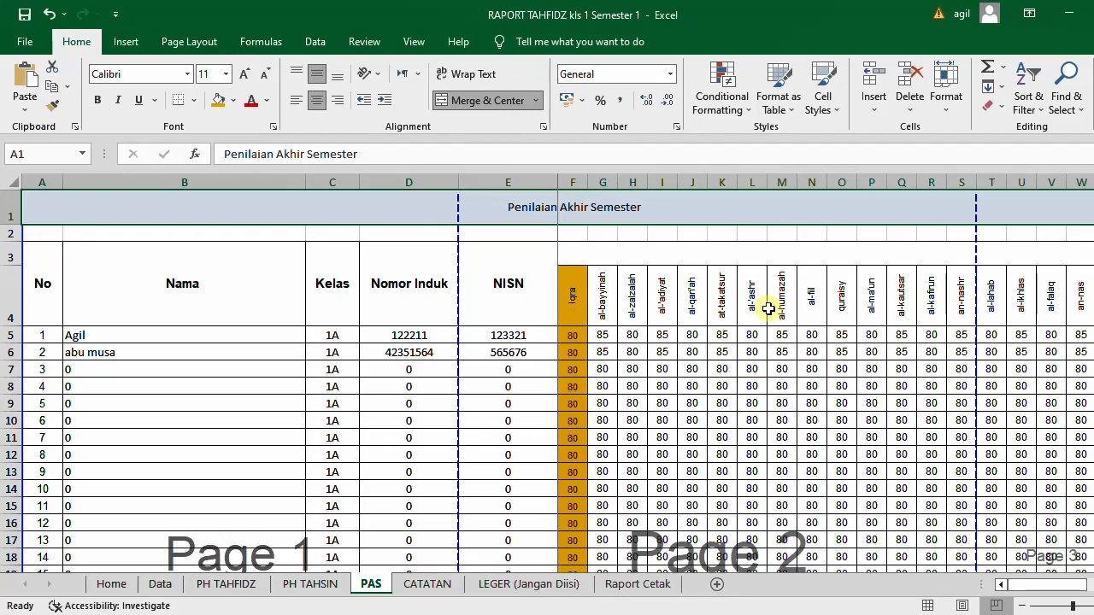
left_click(911, 605)
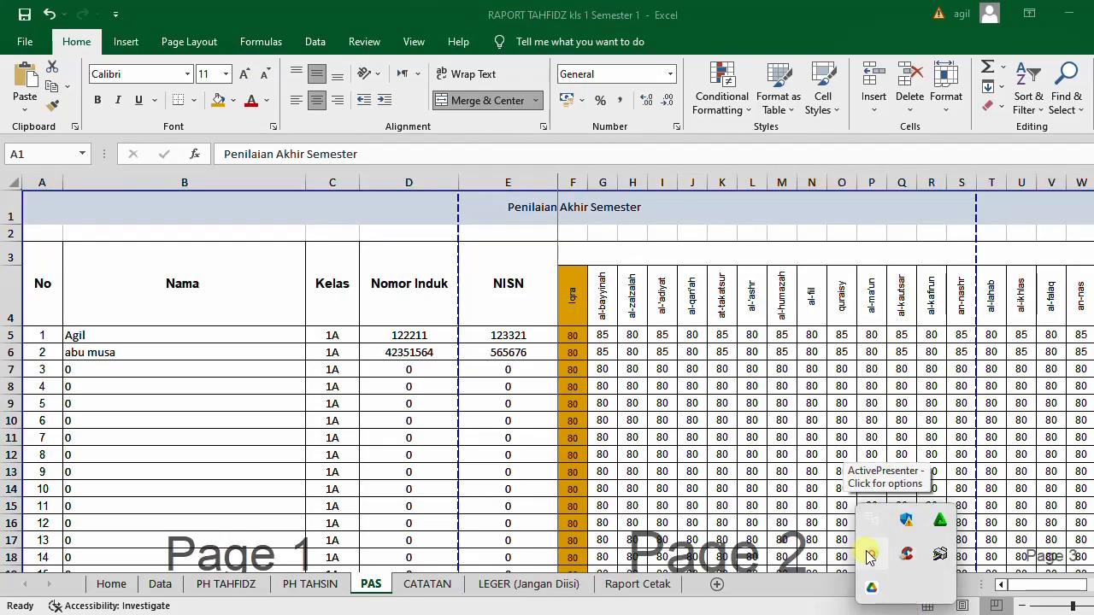
left_click(731, 457)
Review the surah score columns on the PAS sheet across to Al Fatihah, and return to the Home menu
left_click(607, 368)
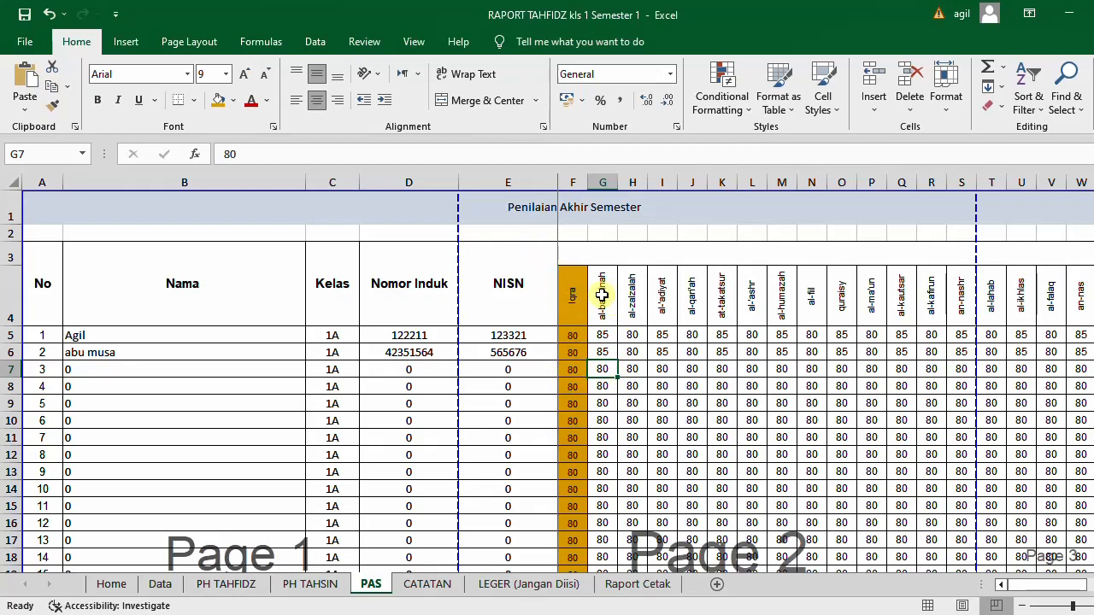
left_click_drag(1011, 586, 1007, 596)
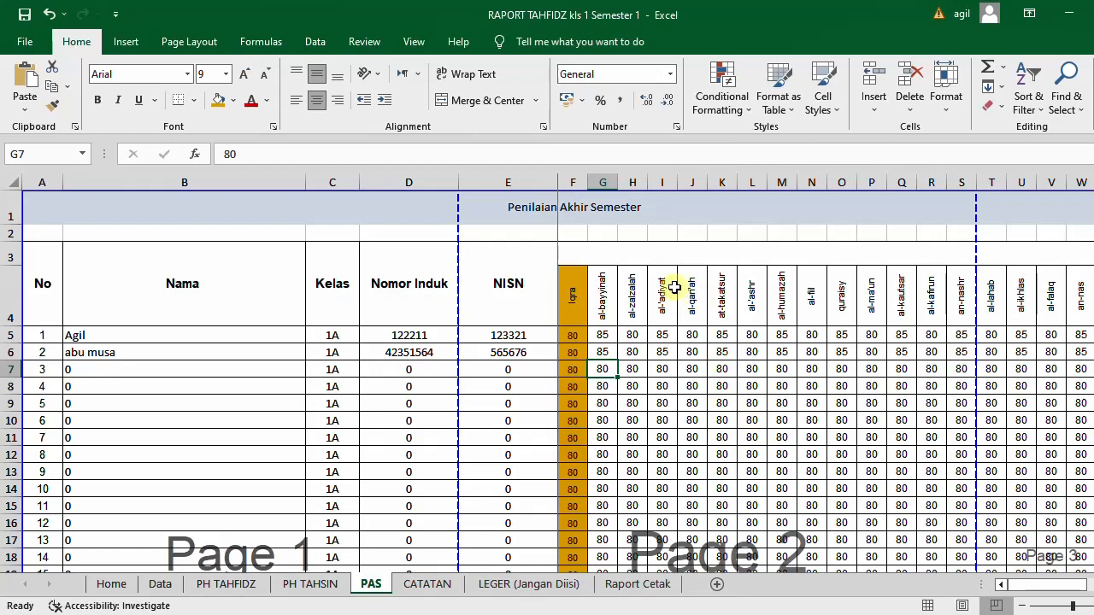
left_click_drag(1056, 586, 1060, 588)
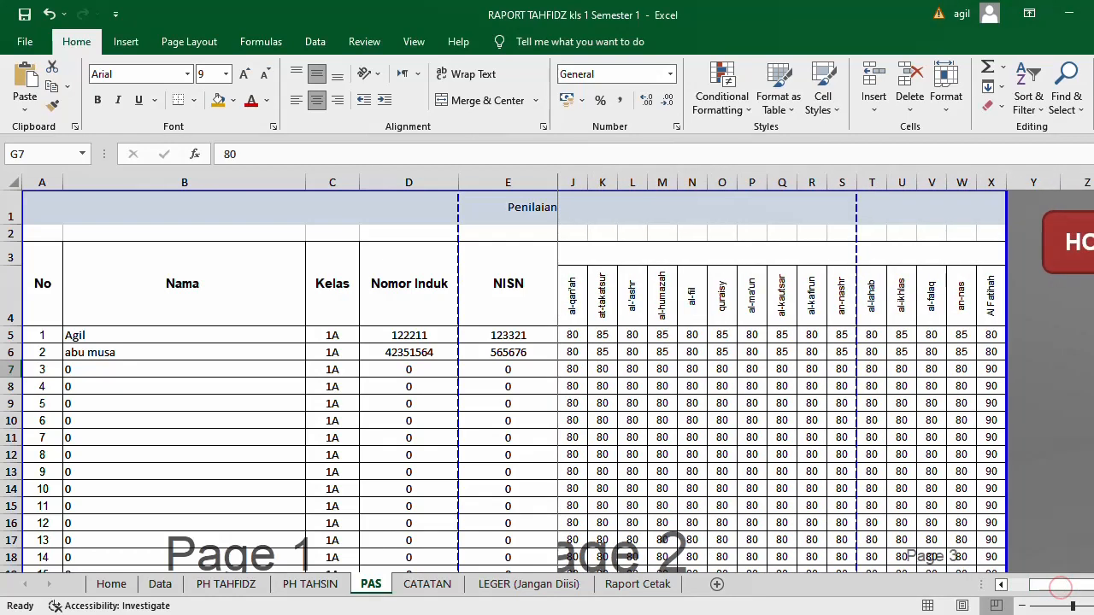
left_click(1063, 241)
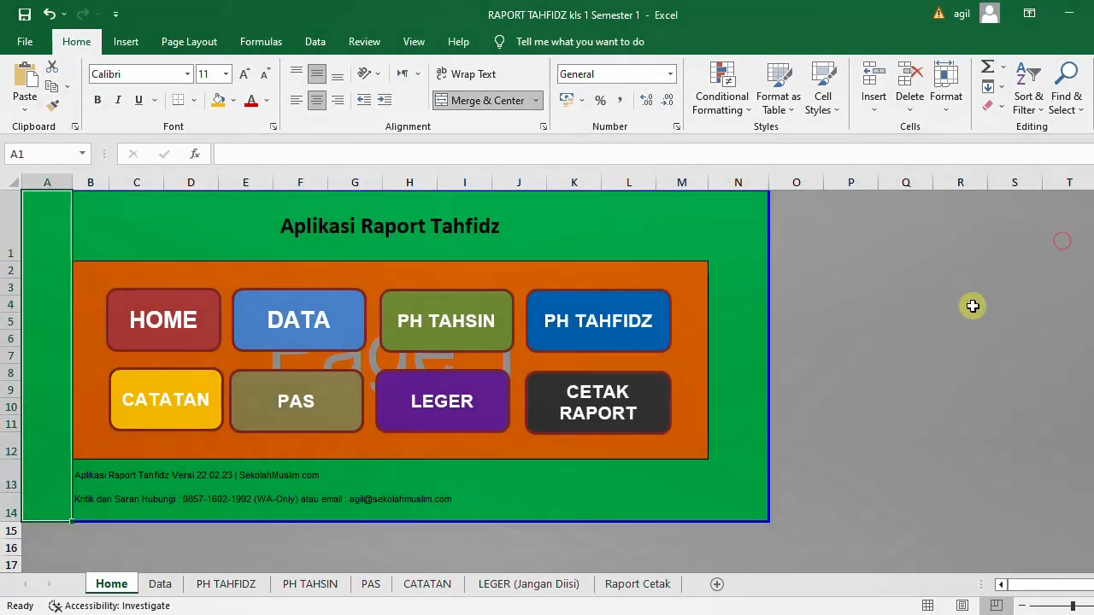
Open the LEGER sheet from the Home menu, review its score summary and return to the menu
left_click(444, 404)
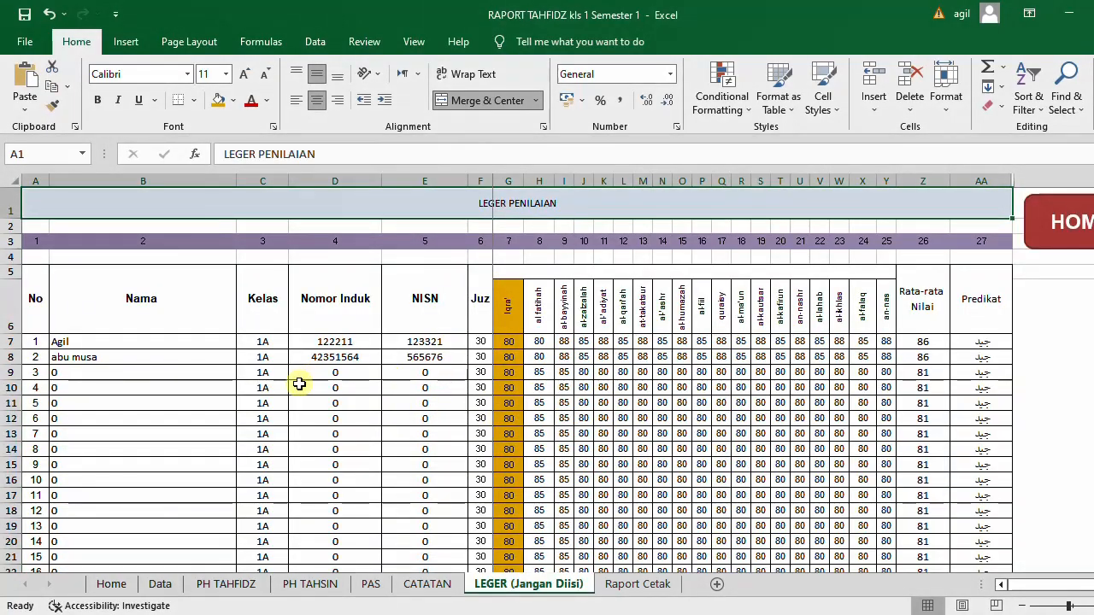
left_click_drag(1063, 588, 1032, 590)
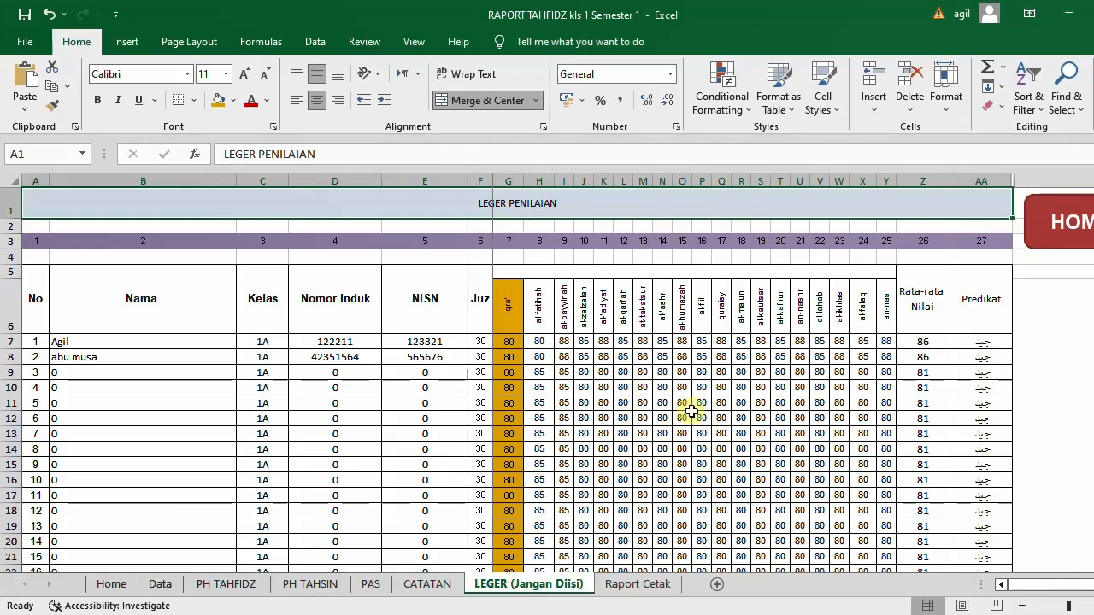
left_click(1046, 236)
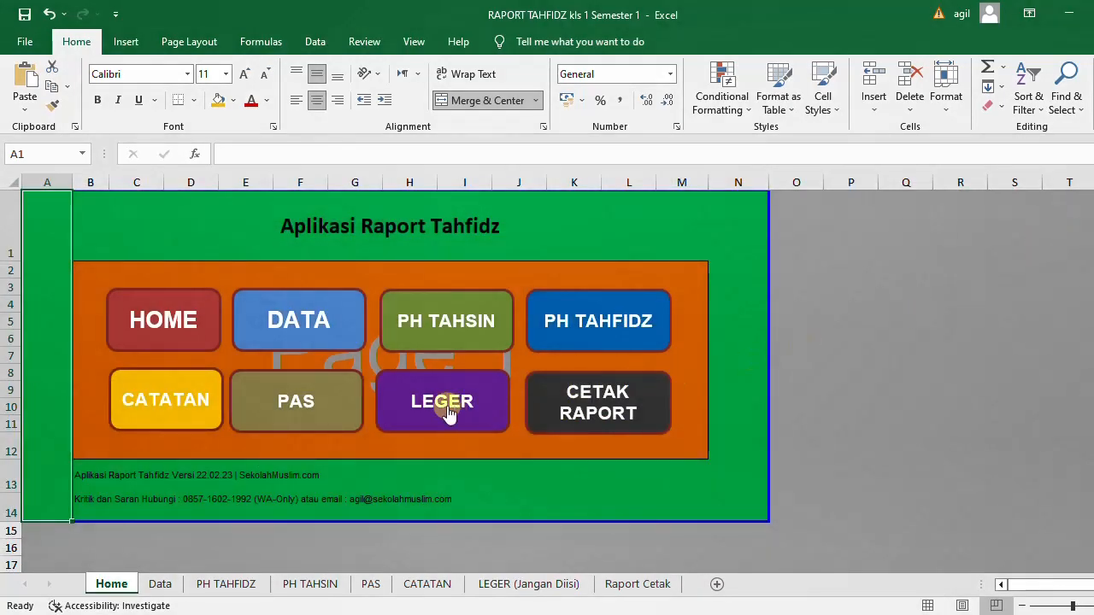
Open the printed report through CETAK RAPORT and review the first student's identity, surah scores, parent note and signatures
left_click(597, 410)
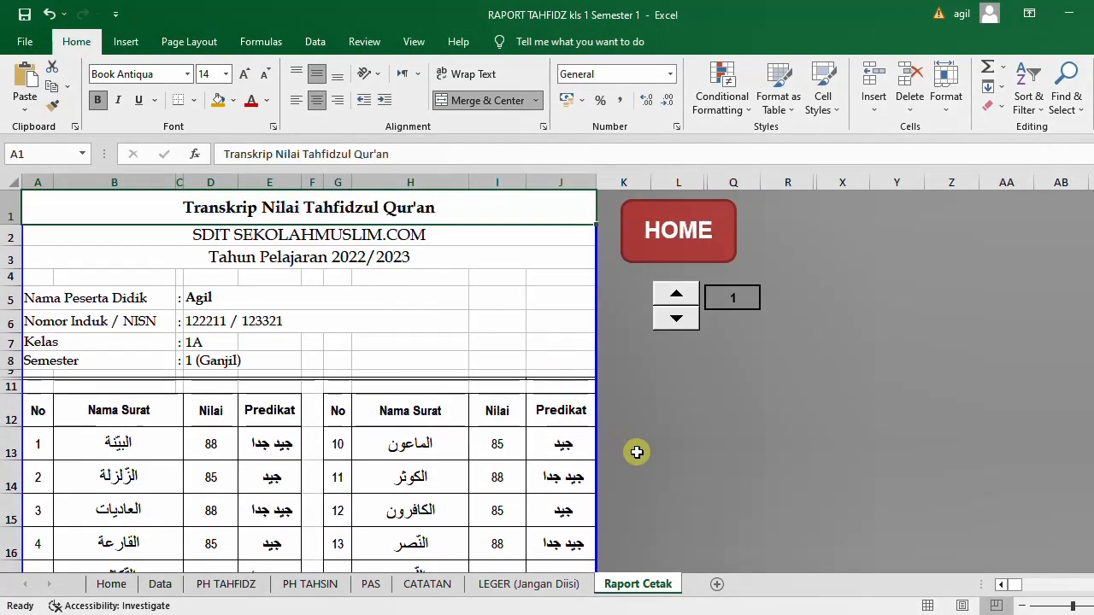
left_click(671, 443)
scroll(658, 438, "down", 1)
scroll(658, 427, "down", 7)
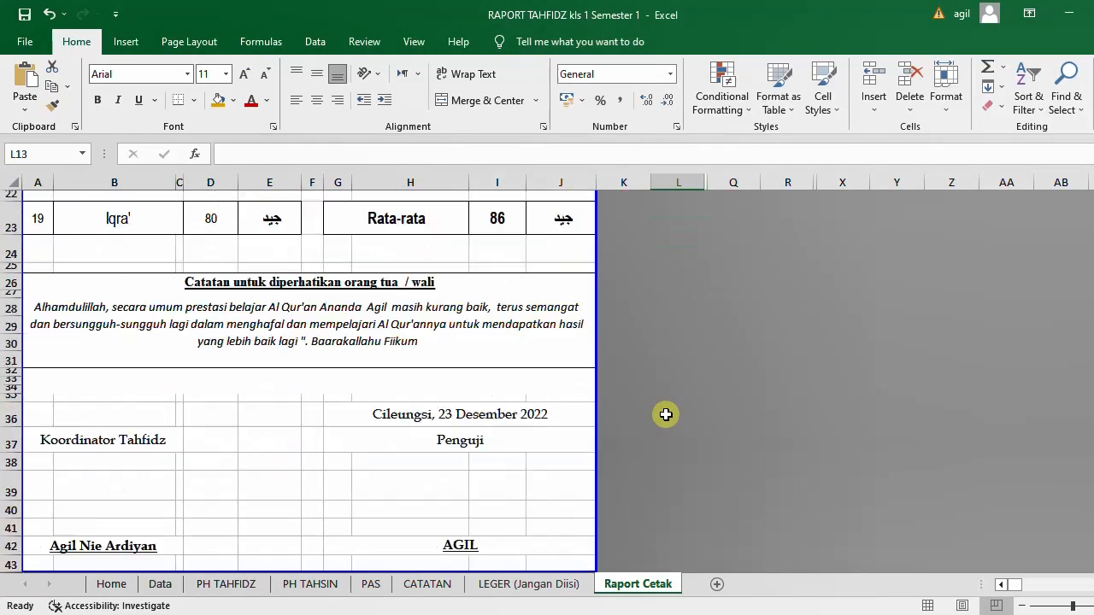
scroll(672, 412, "up", 4)
scroll(676, 410, "up", 4)
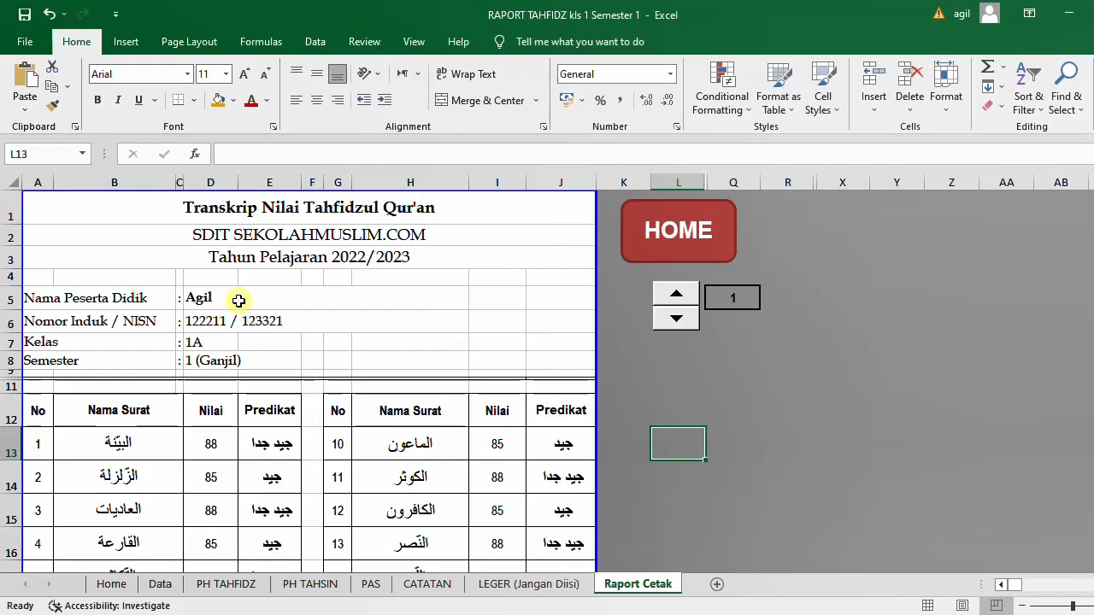
scroll(333, 329, "down", 3)
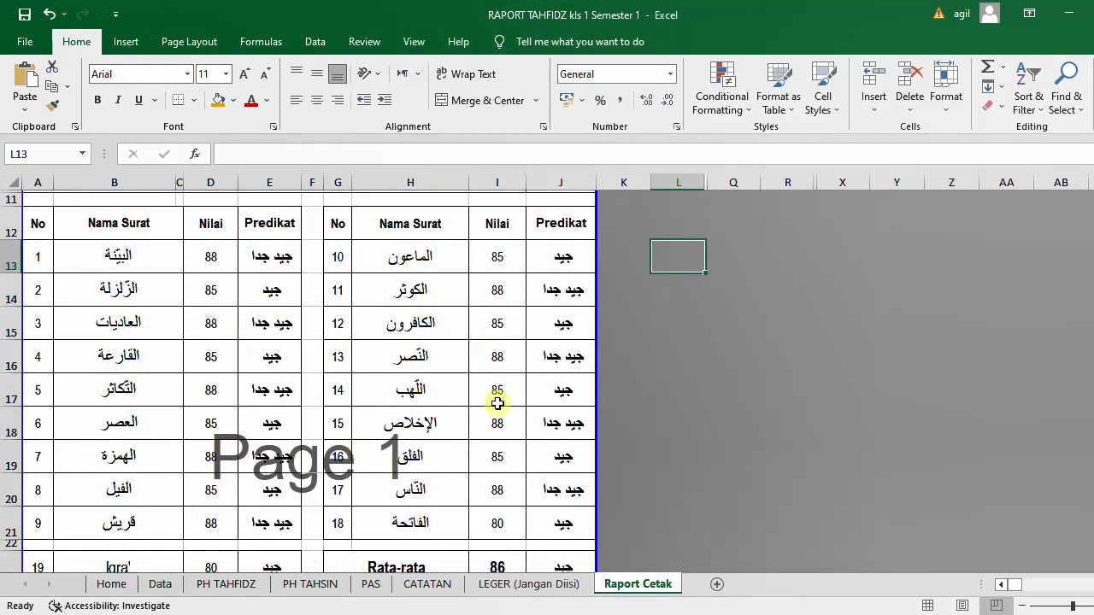
scroll(497, 418, "down", 2)
scroll(499, 431, "down", 6)
scroll(499, 432, "up", 11)
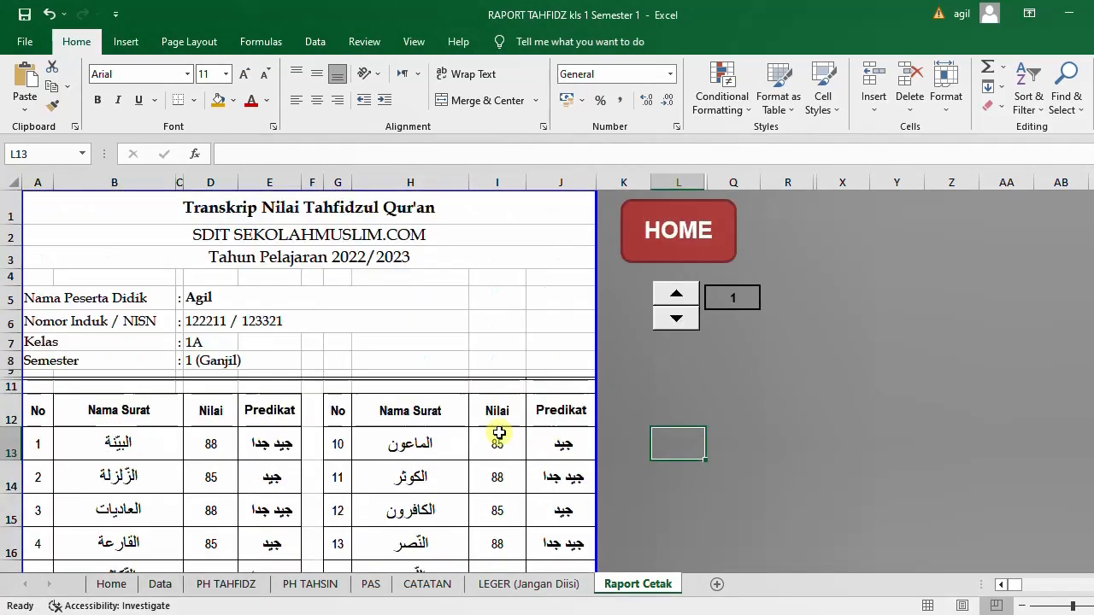
Switch the report to student number 2, review the scores and parent note, and inspect the Penguji name in G42
left_click(675, 296)
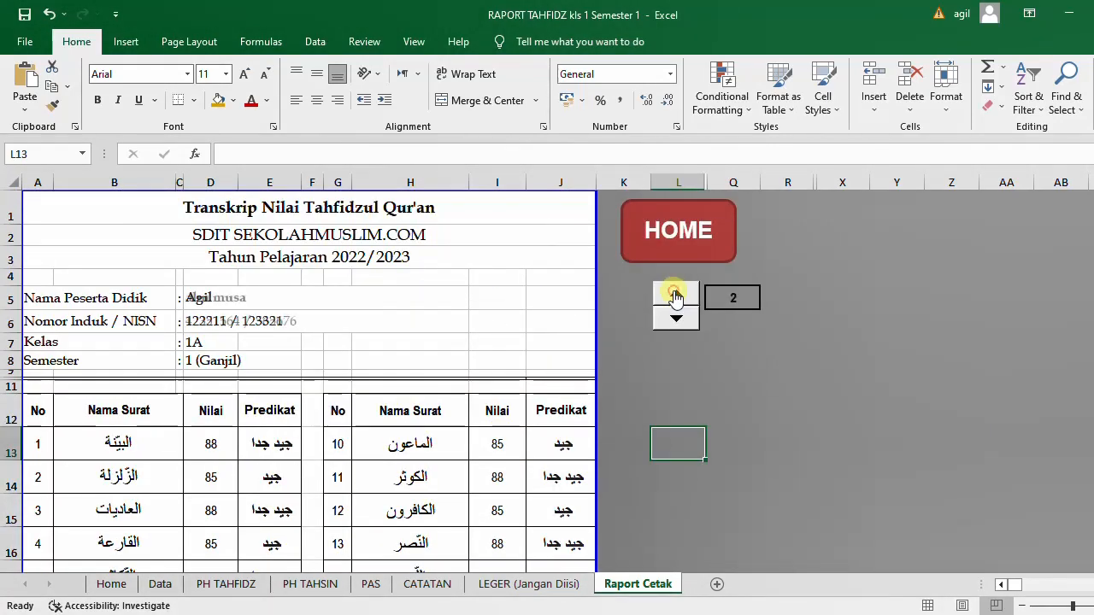
scroll(254, 367, "down", 2)
scroll(255, 372, "down", 4)
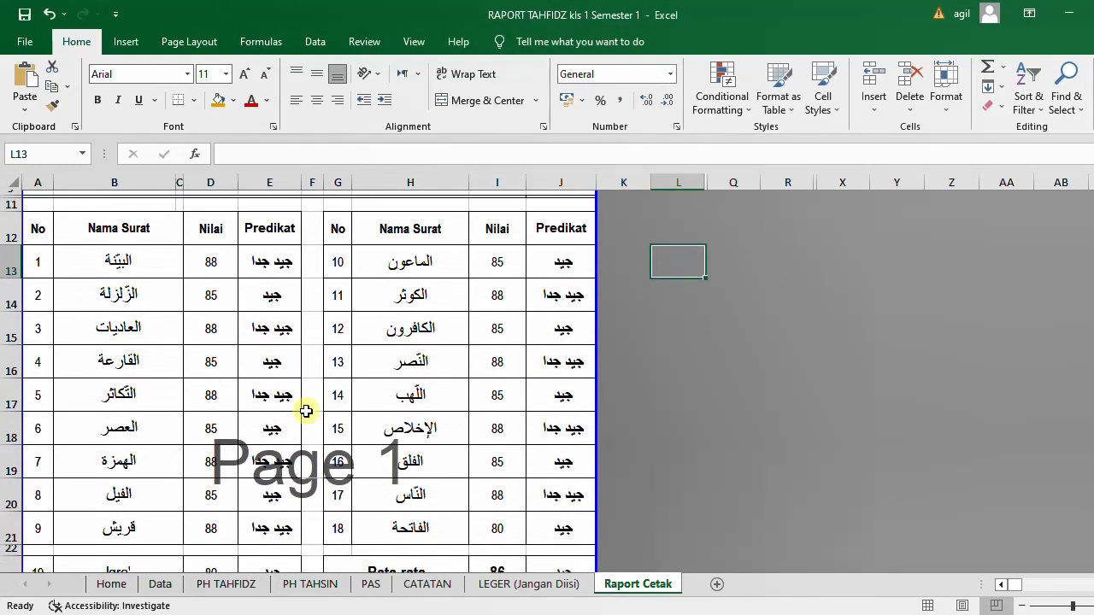
scroll(420, 493, "down", 1)
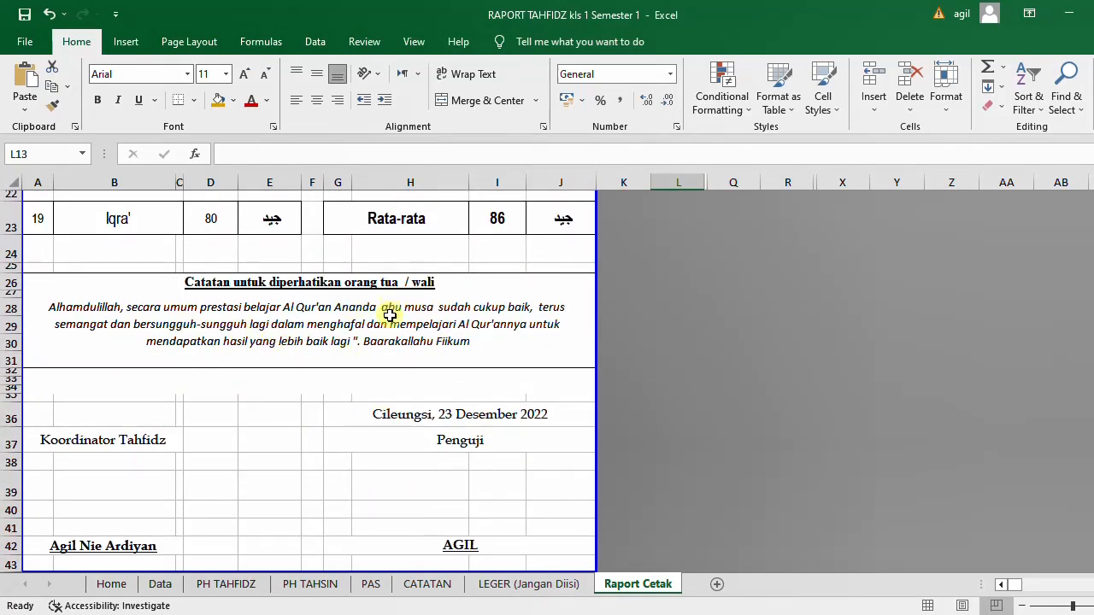
scroll(464, 510, "down", 1)
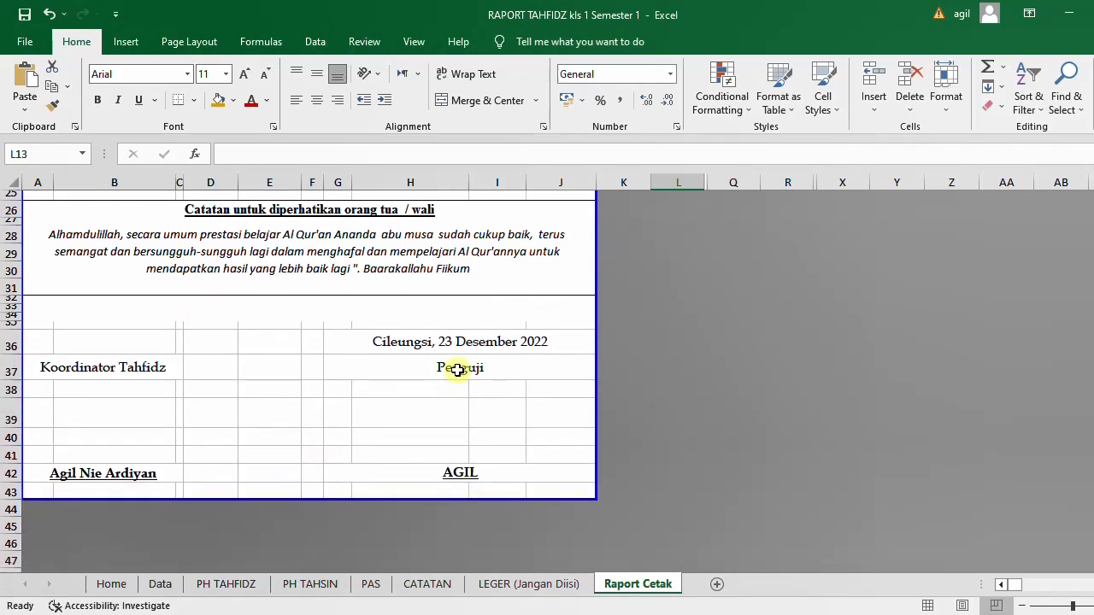
left_click(462, 477)
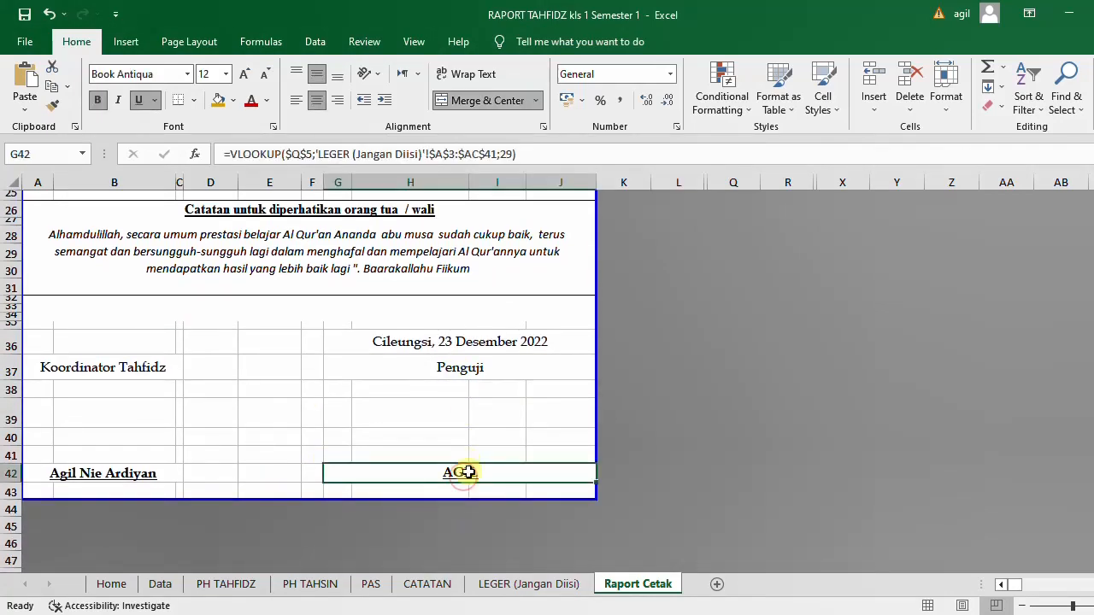
Check the examiner names in column F of the Data sheet and return to the start of the Raport Cetak report
left_click(157, 585)
scroll(628, 459, "down", 6)
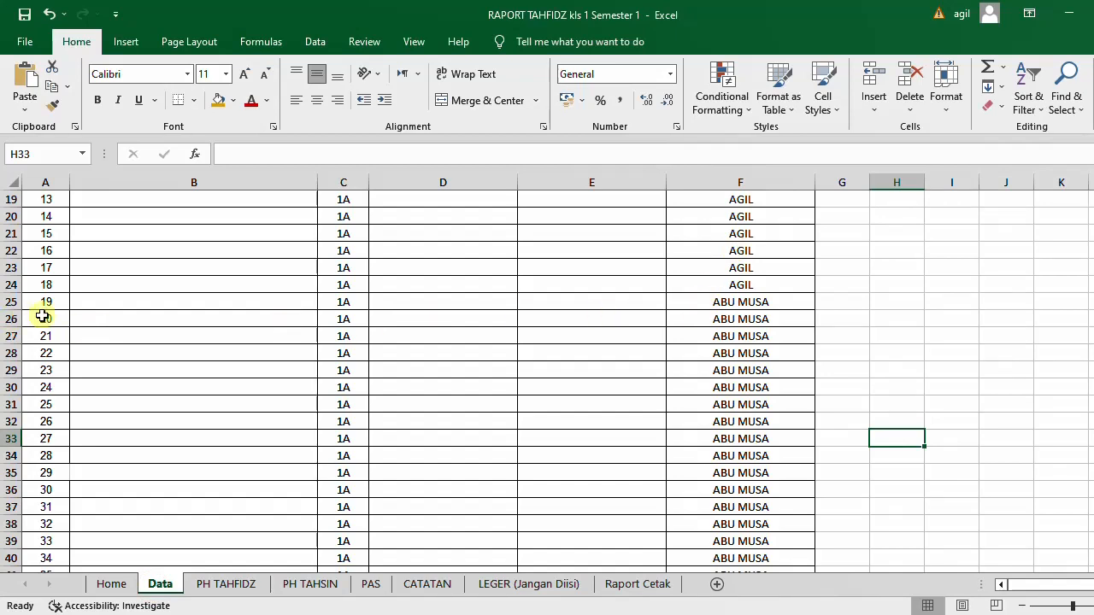
left_click(638, 584)
scroll(701, 389, "up", 10)
scroll(701, 387, "up", 1)
Advance the report's student number in Q5 to 20 and check the Penguji name in the signature section
left_click(740, 295)
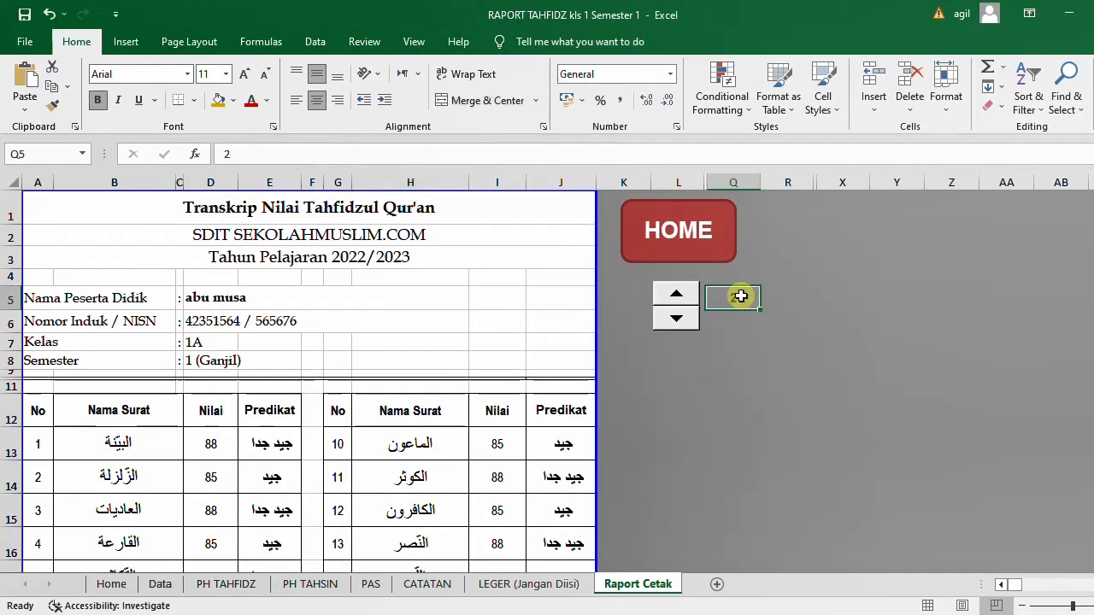
left_click(675, 293)
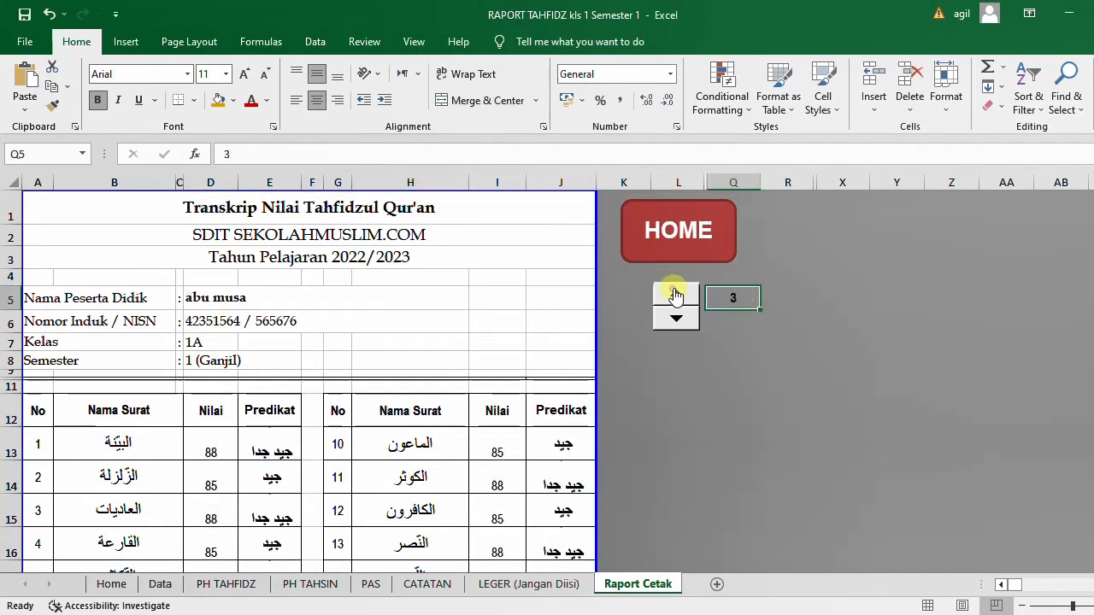
left_click(675, 293)
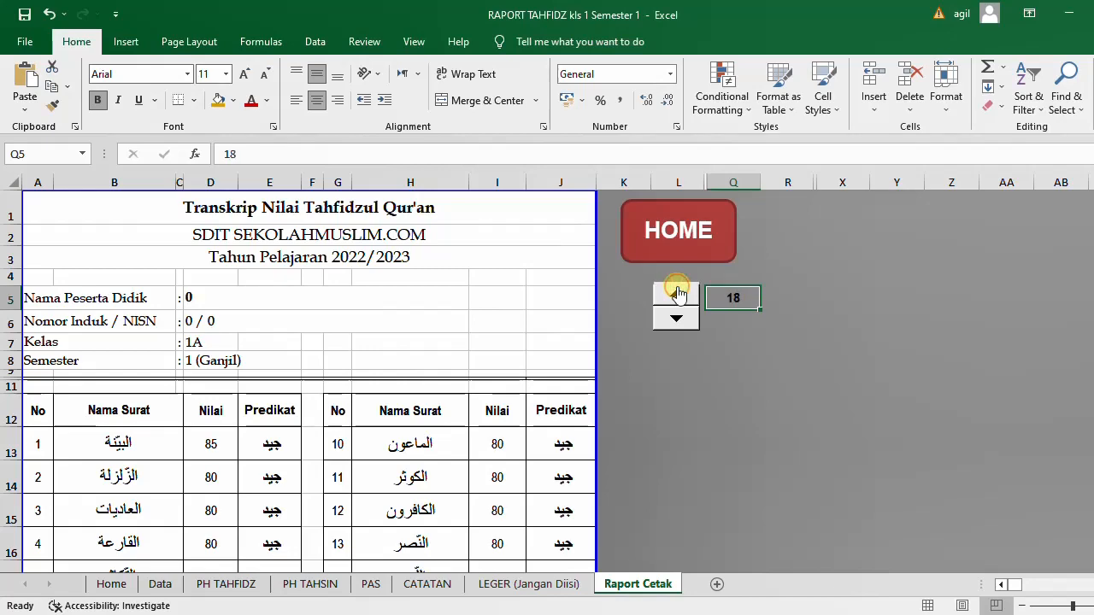
left_click(675, 292)
scroll(715, 447, "down", 10)
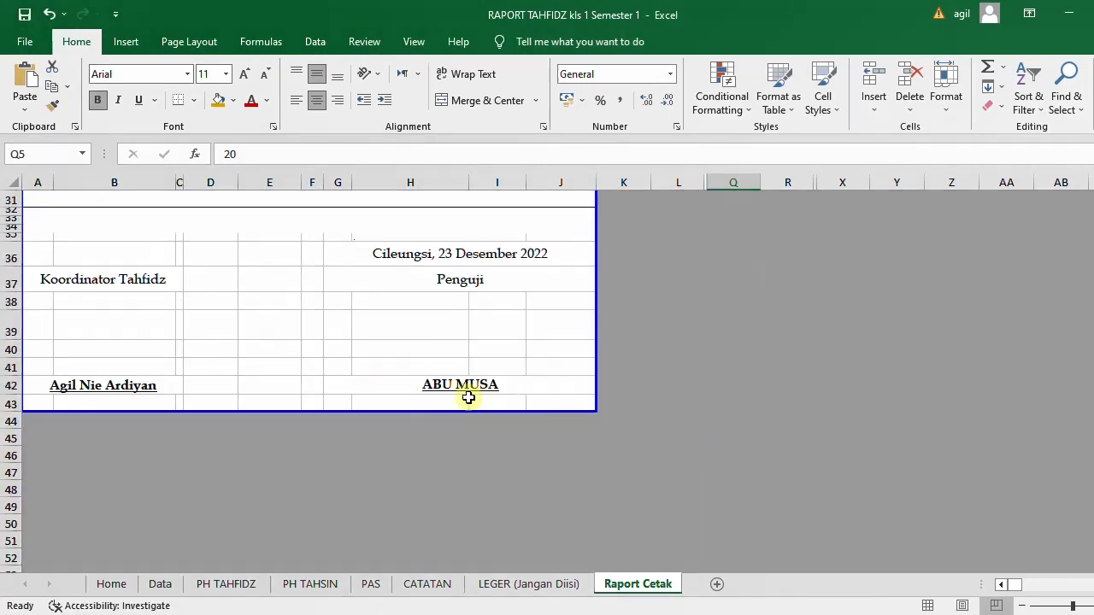
Bring the report back to student number 1 and review it down to the parent note
scroll(764, 339, "up", 10)
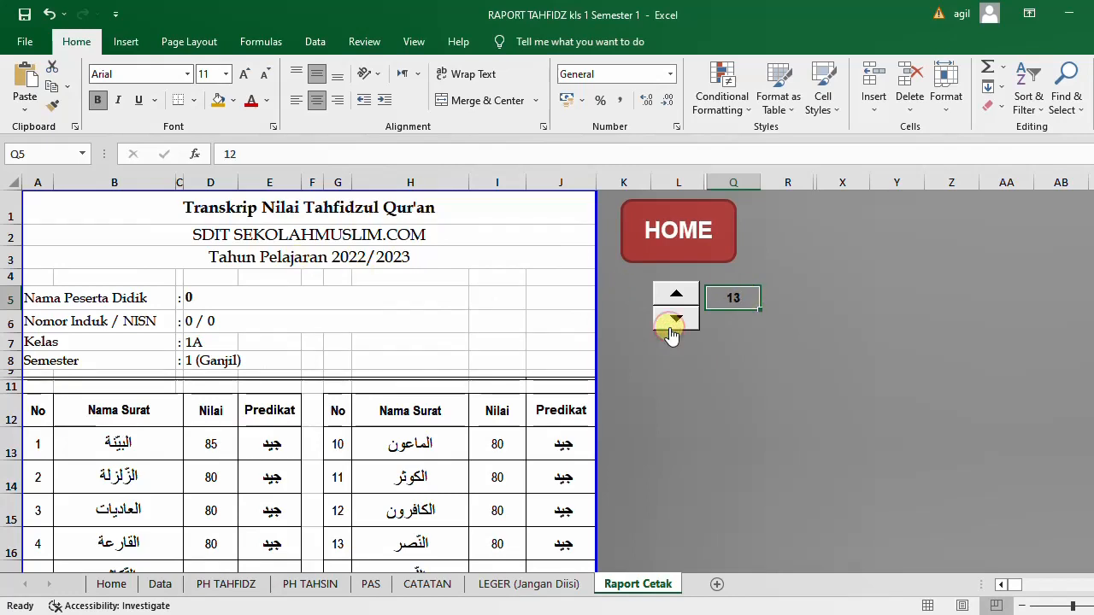
left_click(709, 410)
scroll(709, 410, "down", 2)
scroll(708, 411, "down", 7)
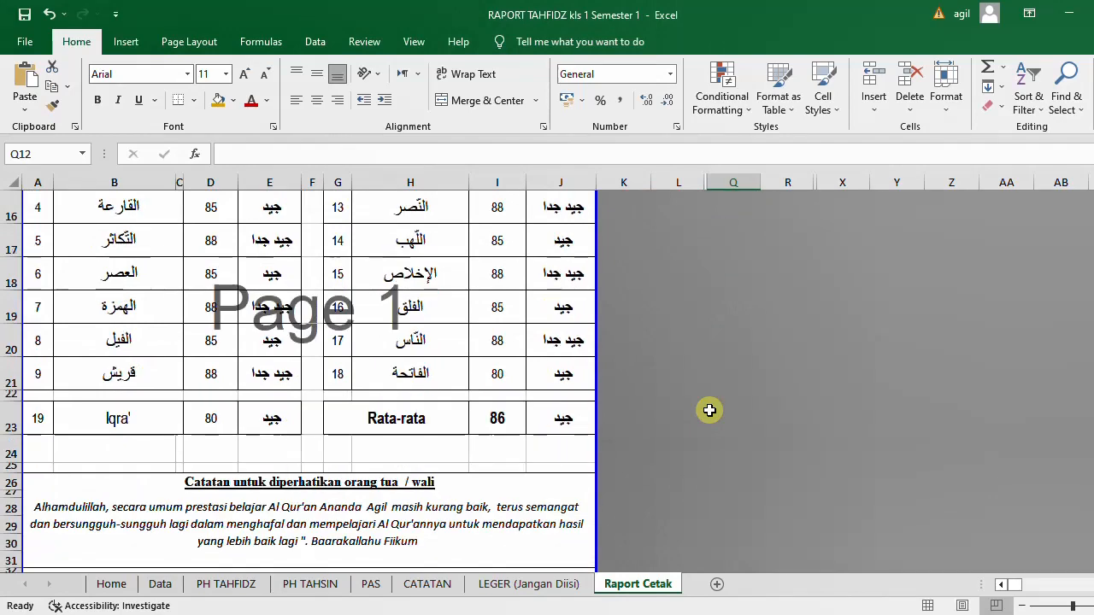
scroll(709, 410, "up", 9)
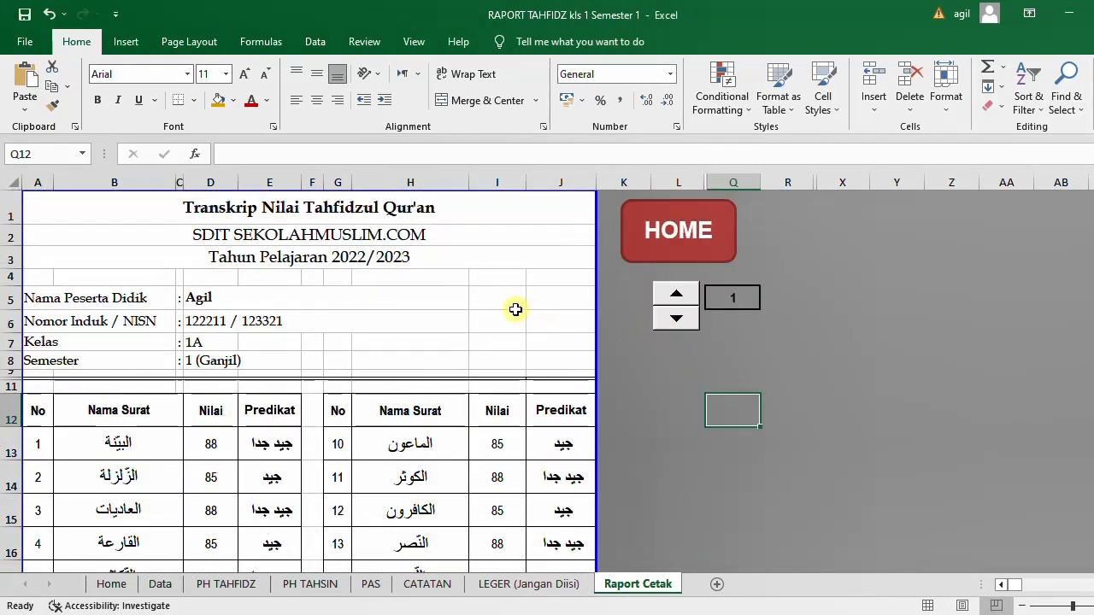
Preview the printout of student number 1's report, then return to the Raport Cetak sheet
left_click(25, 41)
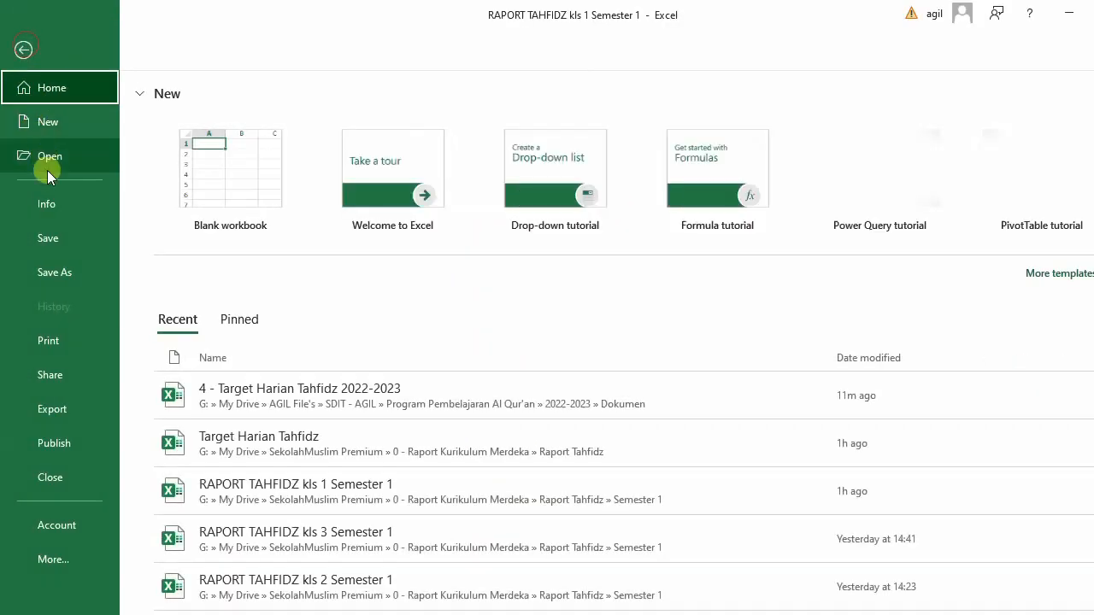
left_click(61, 342)
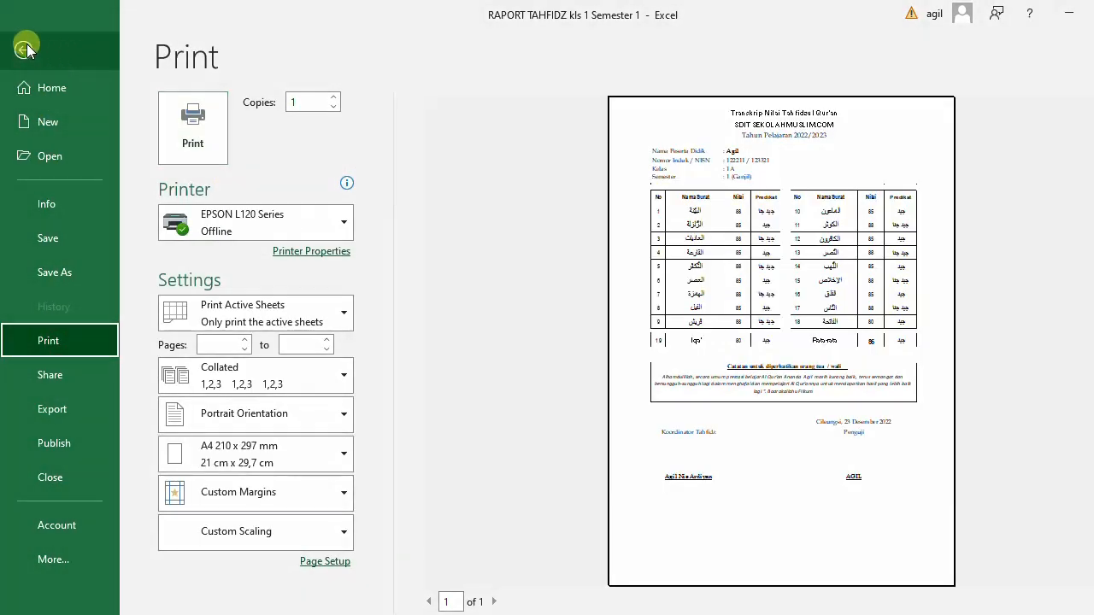
left_click(25, 44)
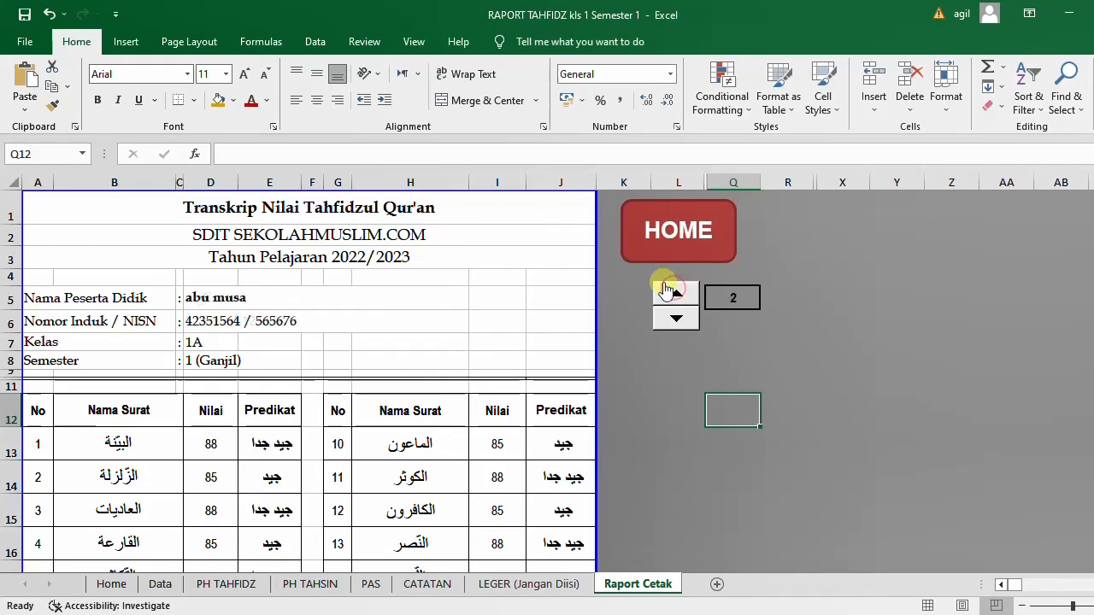
With the report switched to student number 2, preview its printout and return to the sheet
left_click(25, 41)
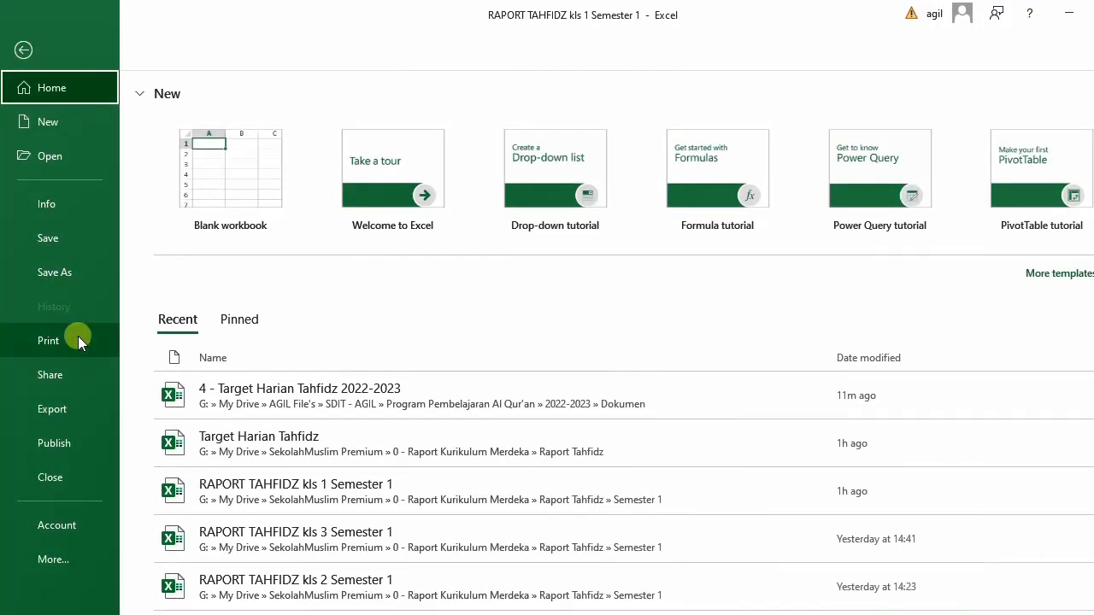
left_click(76, 340)
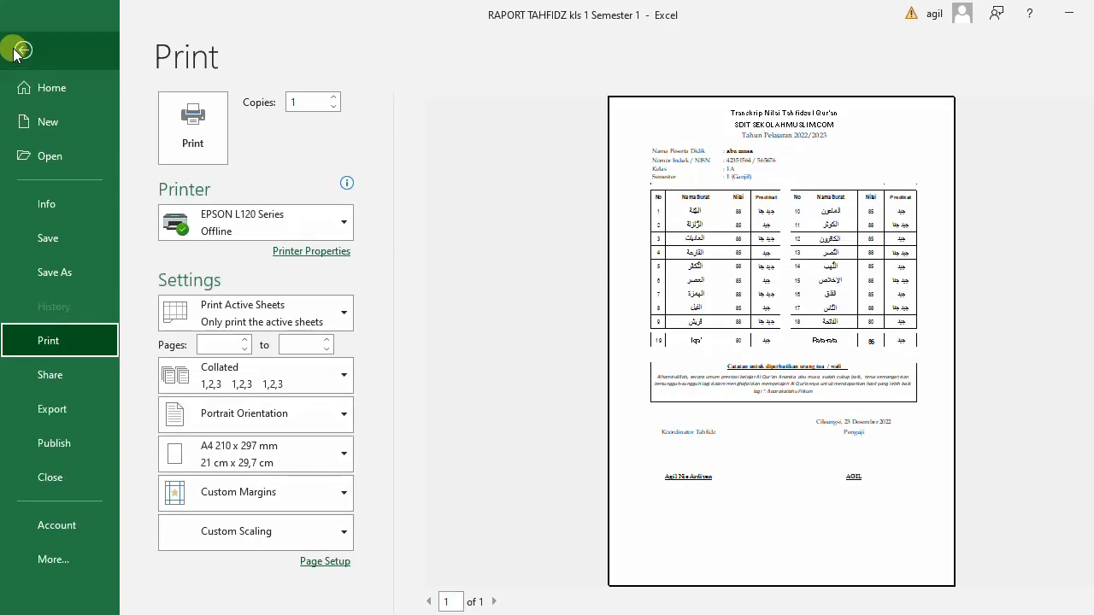
left_click(21, 50)
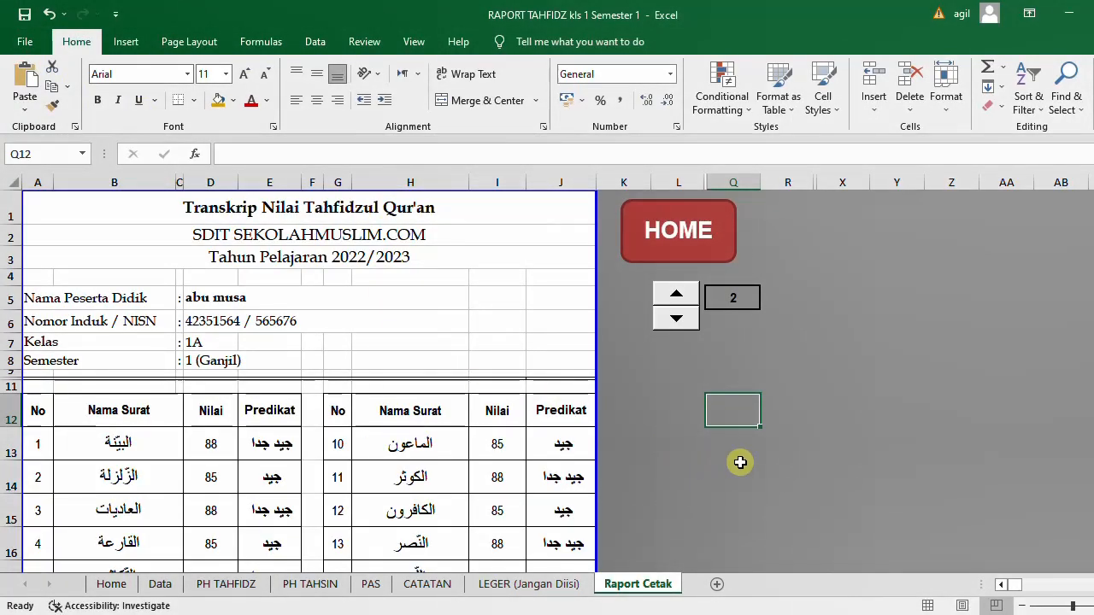
Go back to the Home menu and visit the Data, PH Tahsin and PH Tahfidz sheets from it, returning to Home after each
left_click(689, 233)
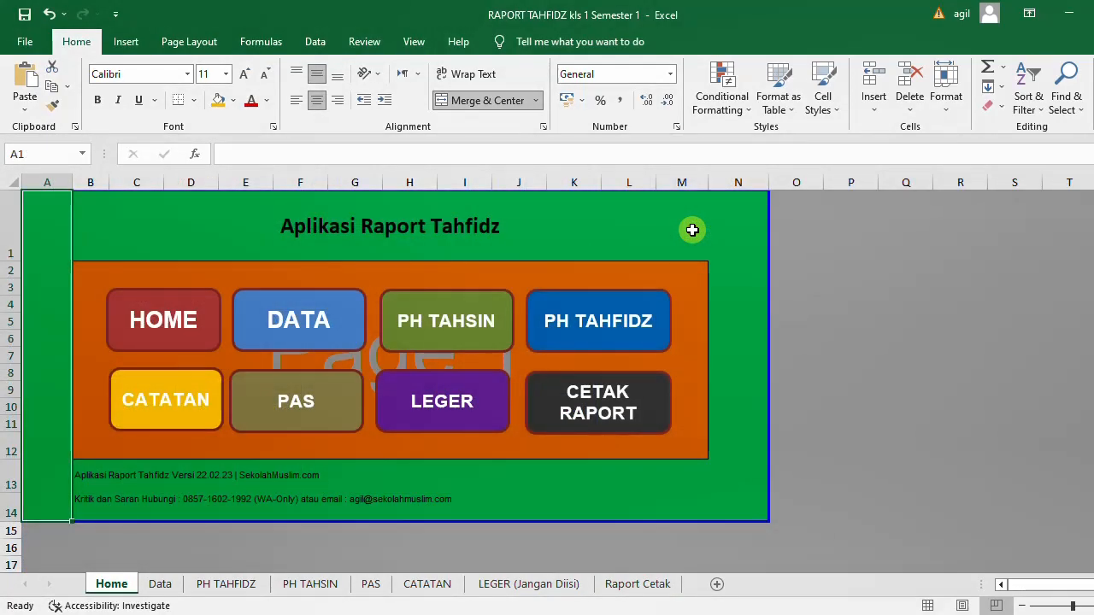
left_click(883, 374)
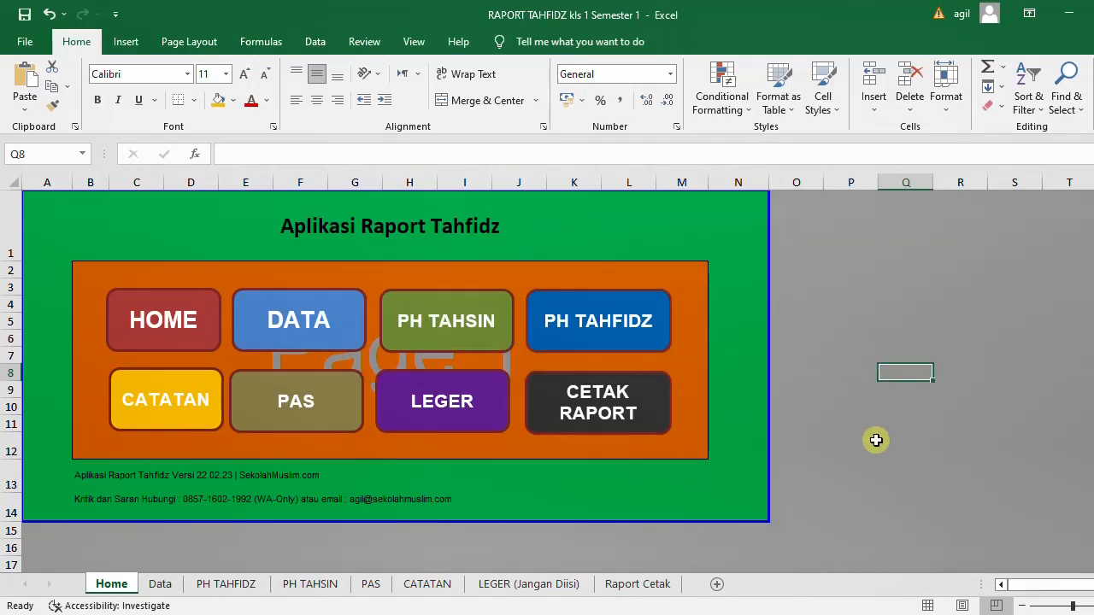
left_click(286, 315)
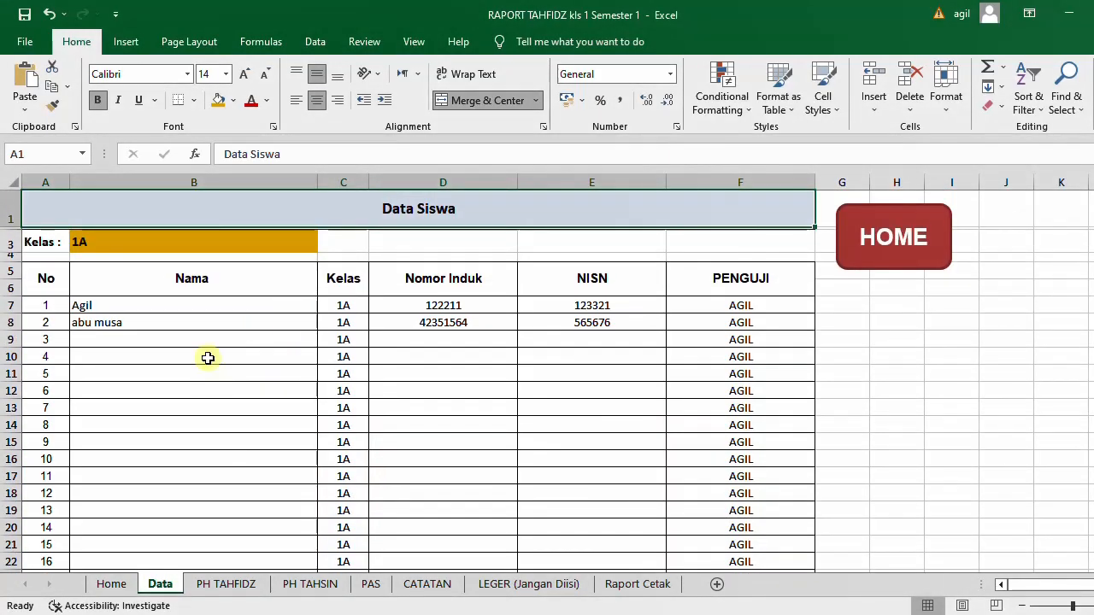
left_click(878, 243)
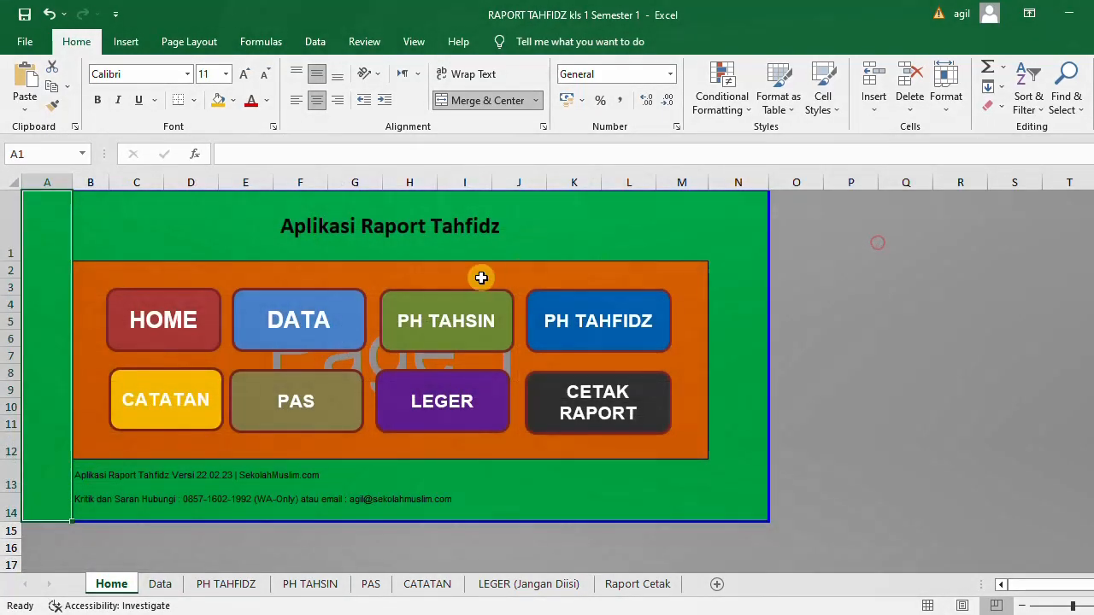
left_click(455, 312)
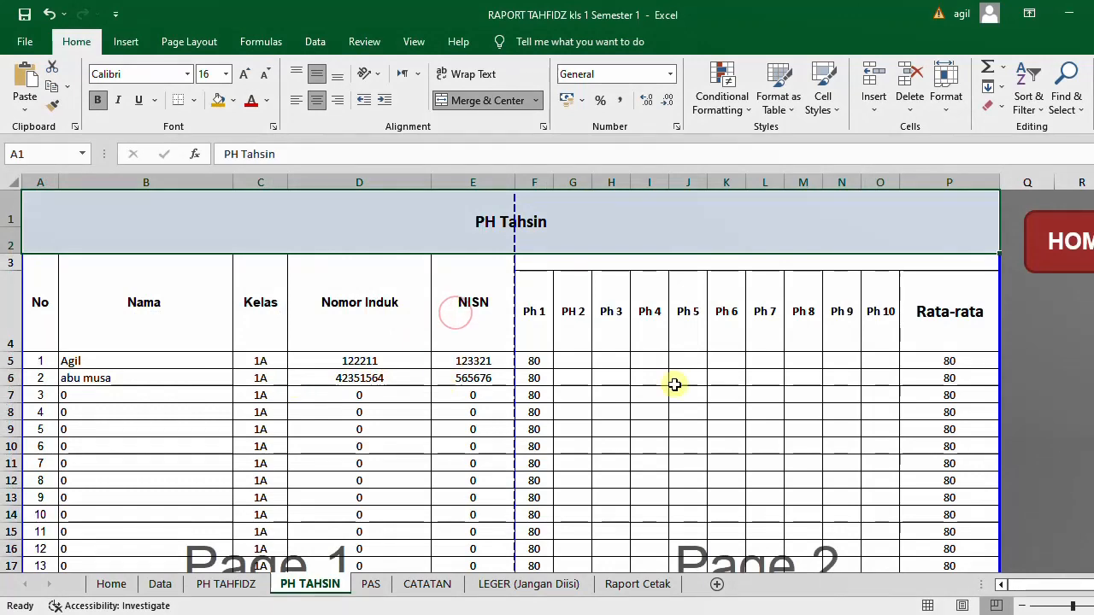
left_click(1057, 246)
left_click(641, 313)
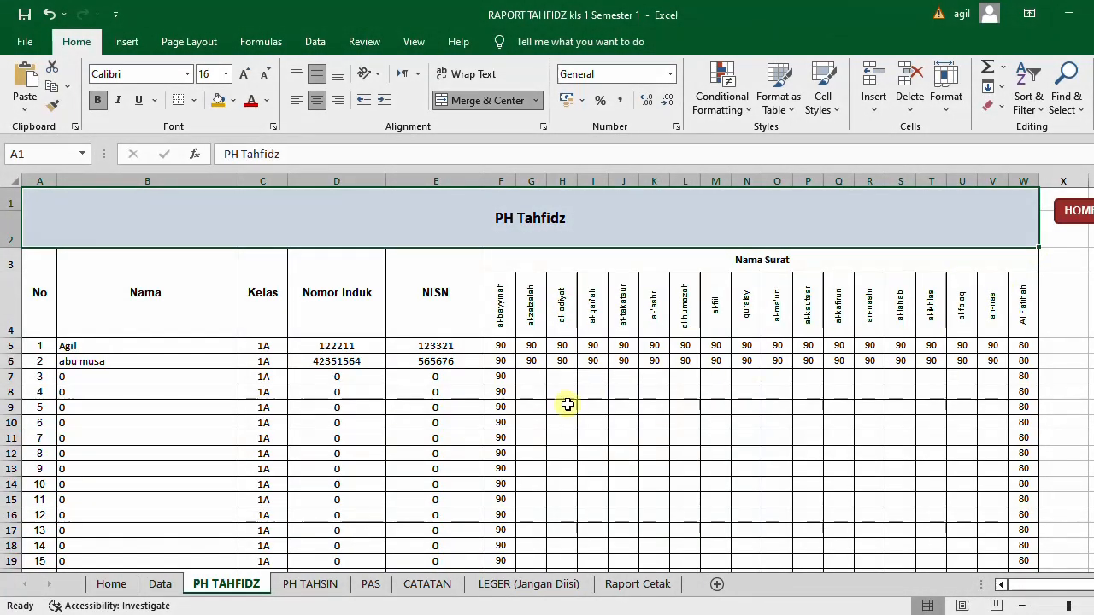
left_click(1068, 212)
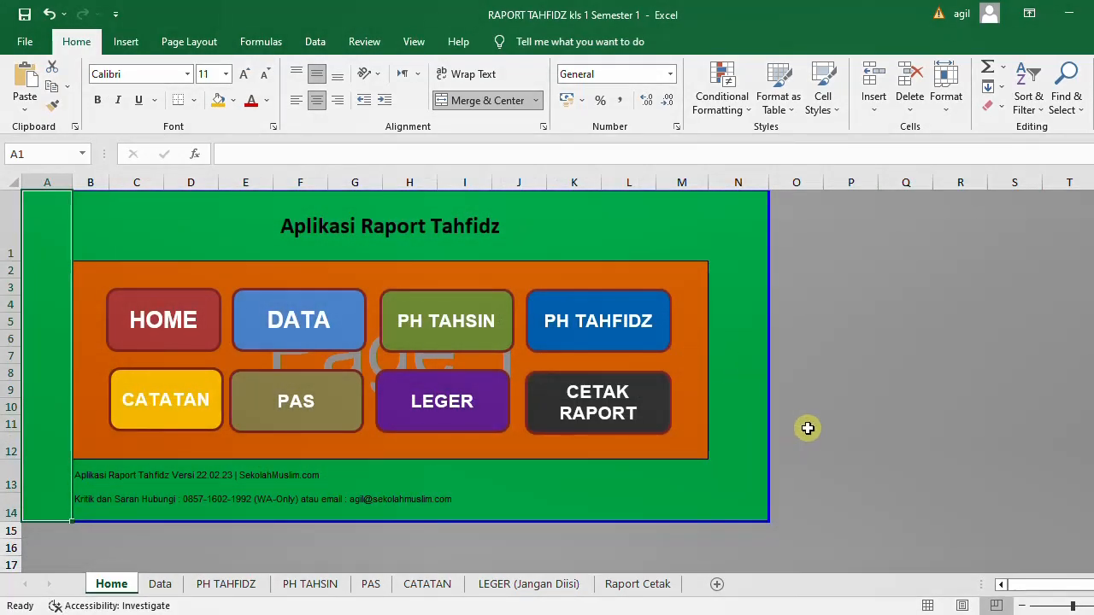
left_click(836, 417)
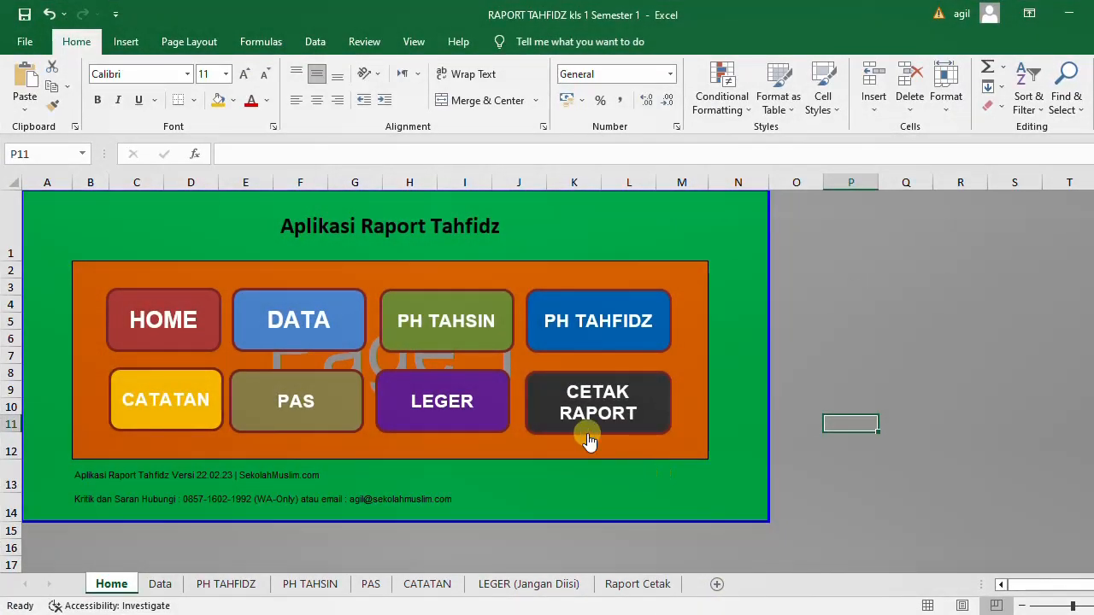
left_click(884, 336)
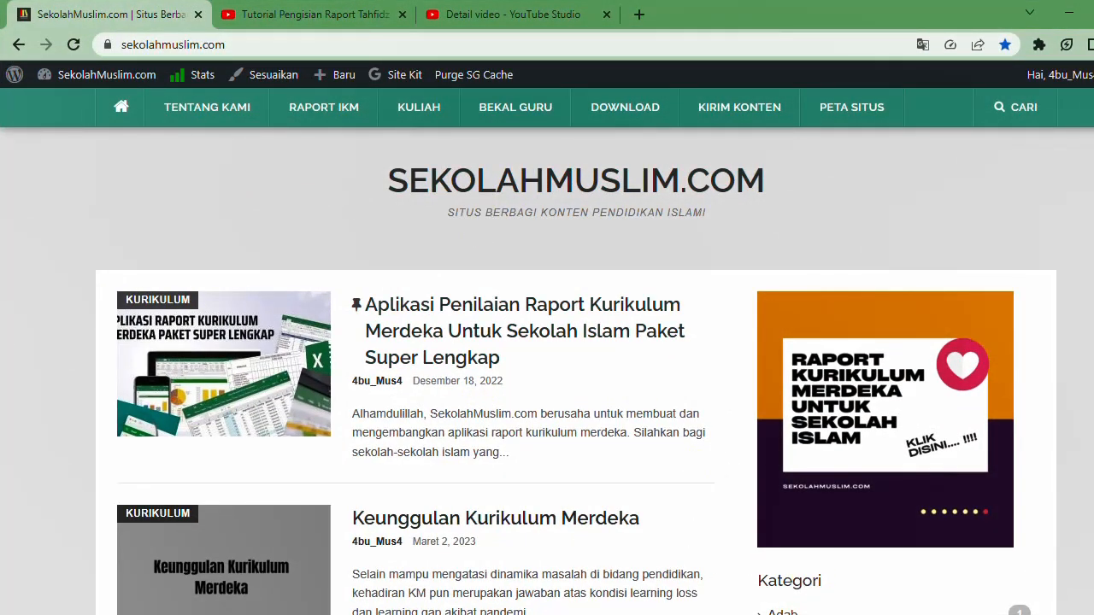
left_click(903, 614)
left_click(869, 551)
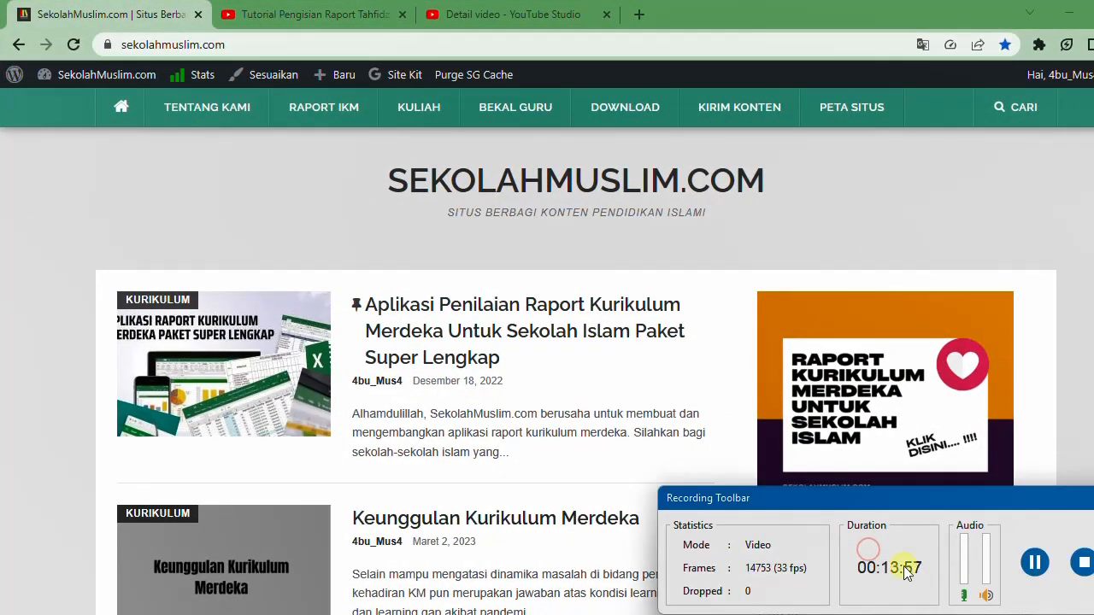